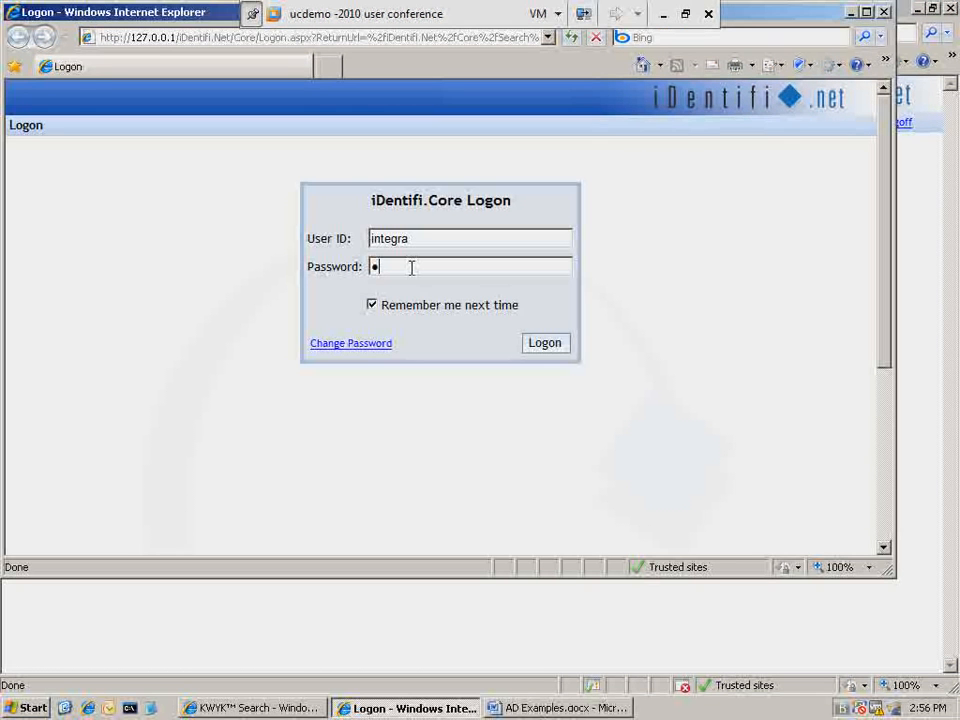
- Log on to iDentifi.Core with the user ID and account password
{"action": "type", "text": "***"}
{"action": "type", "text": "***"}
{"action": "left_click", "coordinate": [544, 344]}
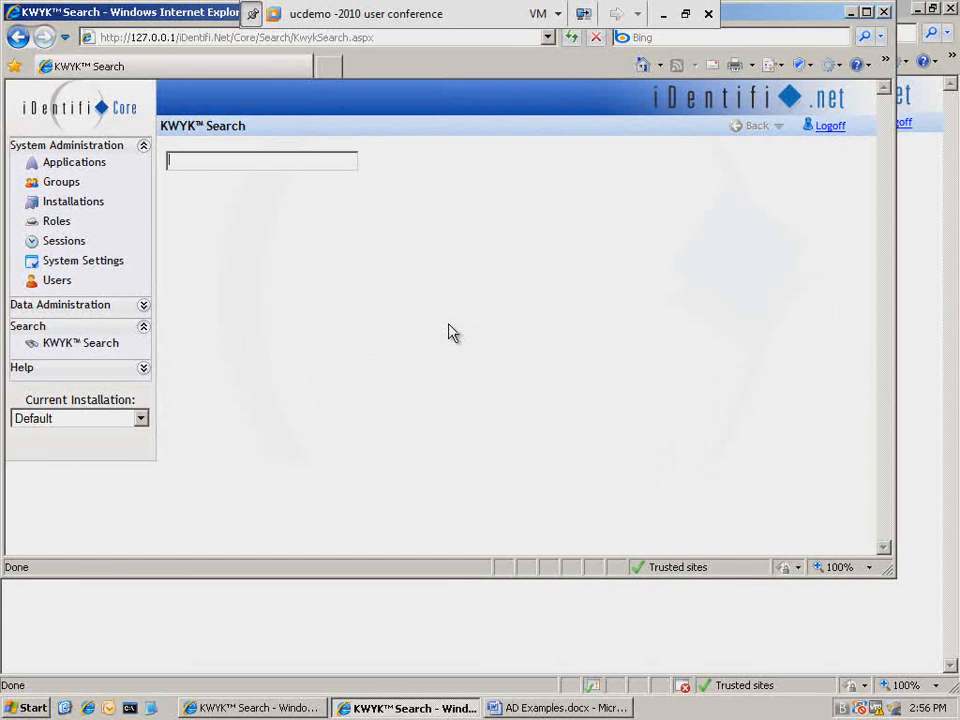
- Open group management and start adding a new group
{"action": "left_click", "coordinate": [59, 187]}
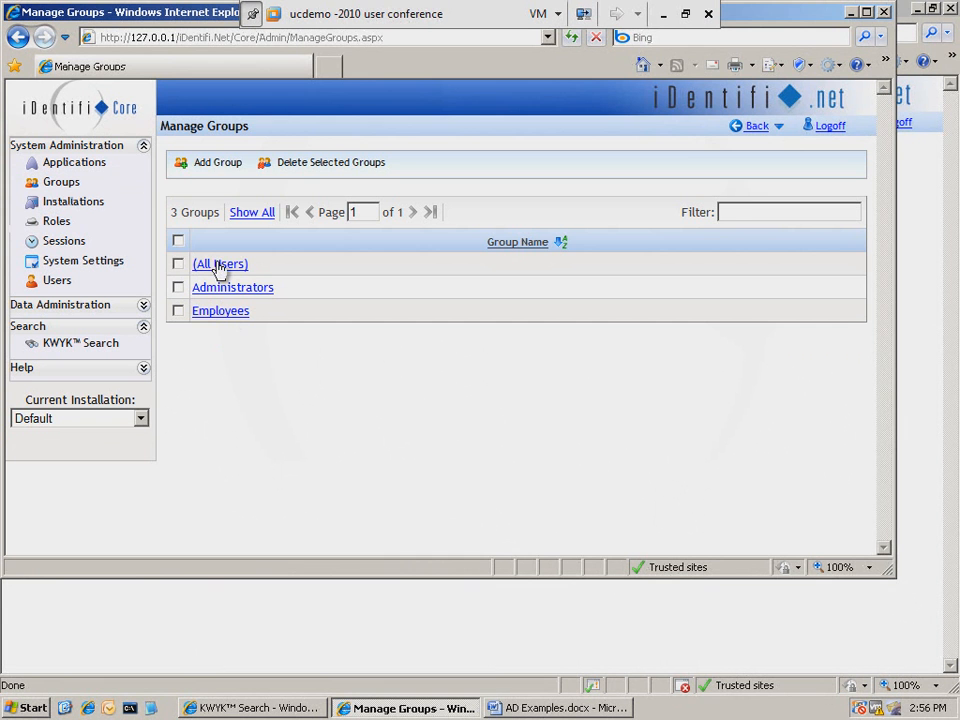
{"action": "left_click", "coordinate": [208, 172]}
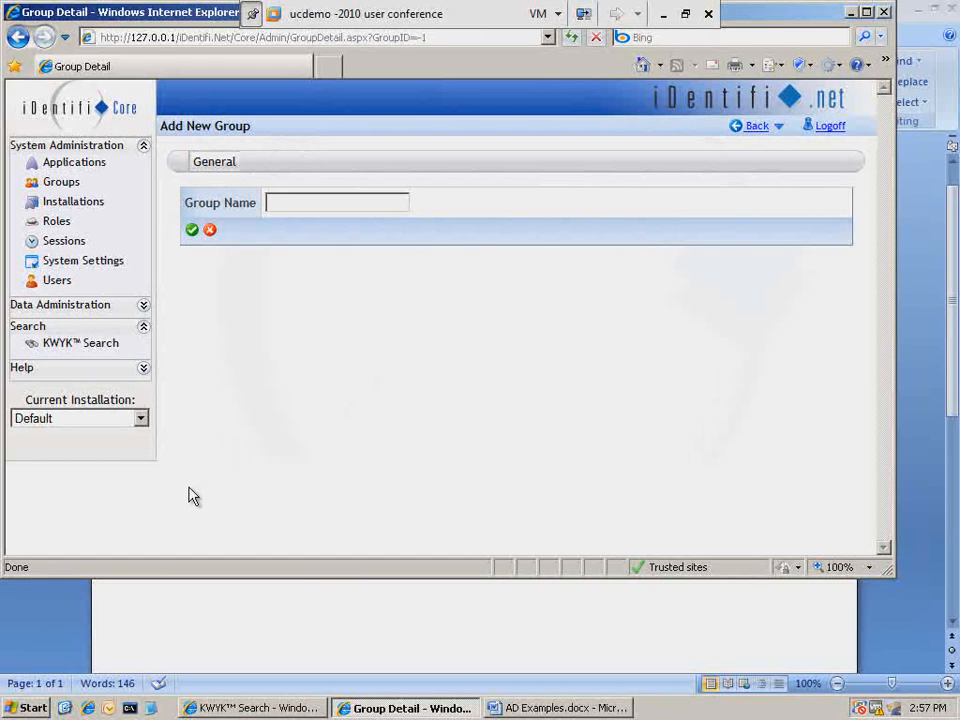
- Review the server configuration's user authentication type, switching to Active Directory and back to Private Accounts
{"action": "left_click", "coordinate": [30, 708]}
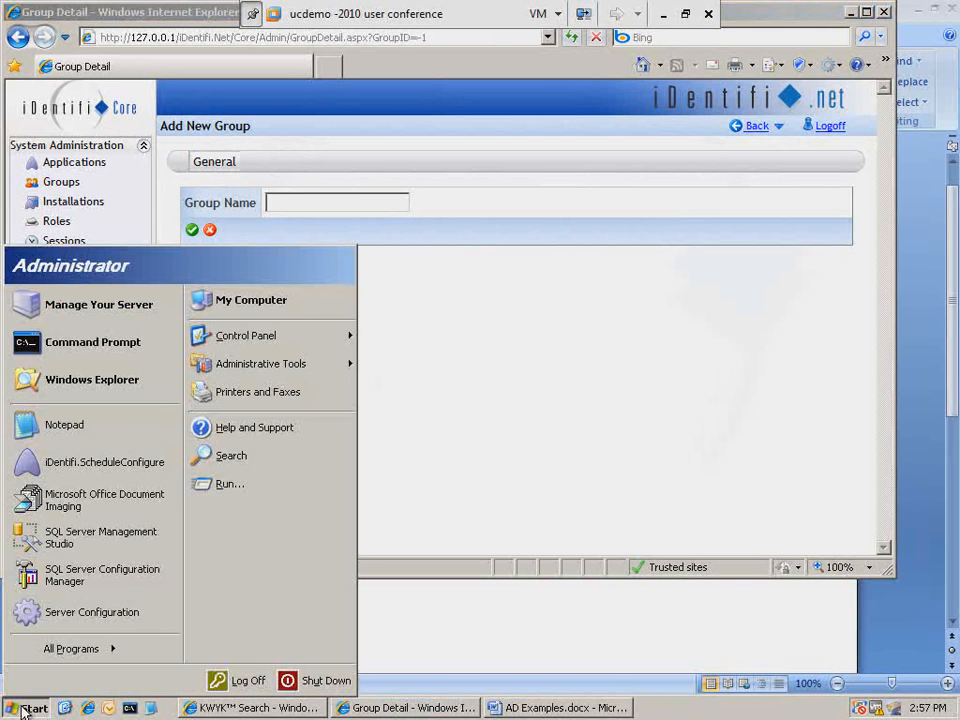
{"action": "left_click", "coordinate": [118, 613]}
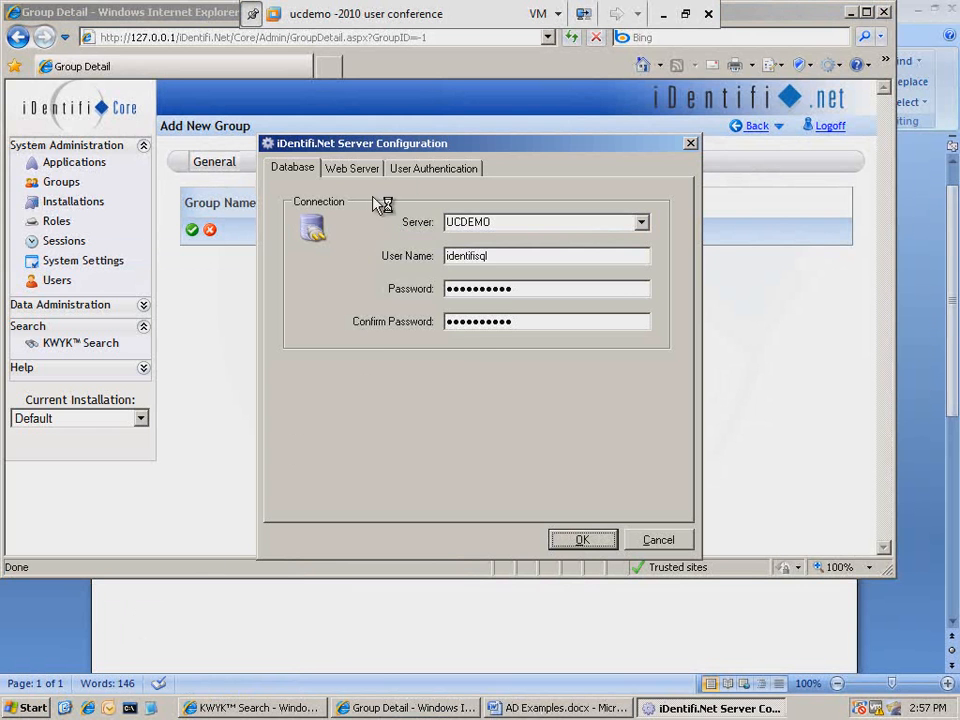
{"action": "left_click", "coordinate": [400, 170]}
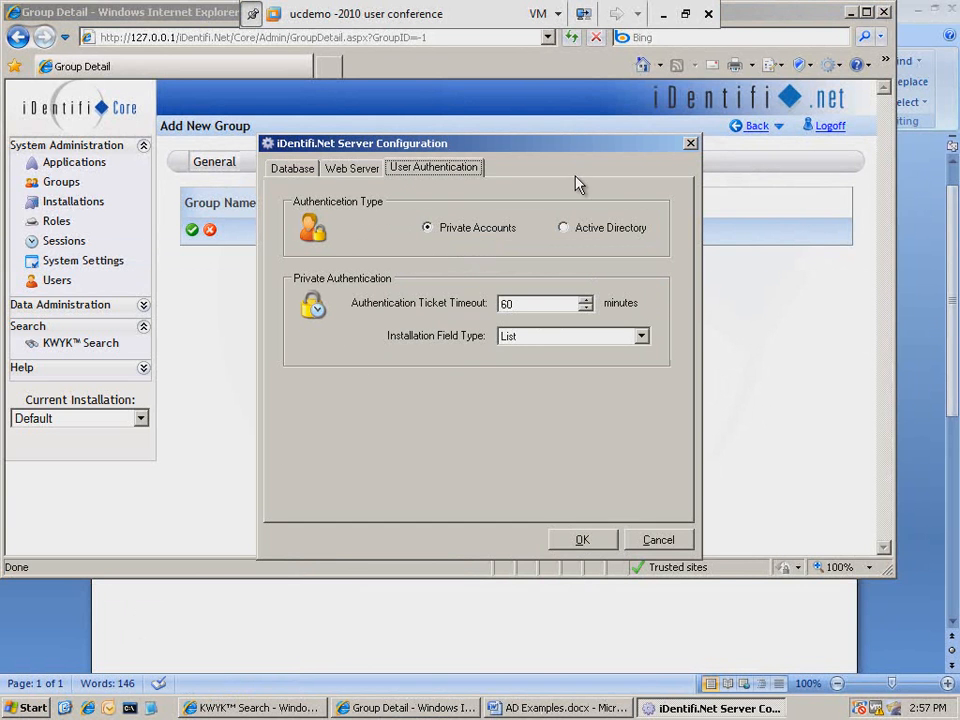
{"action": "left_click", "coordinate": [564, 229]}
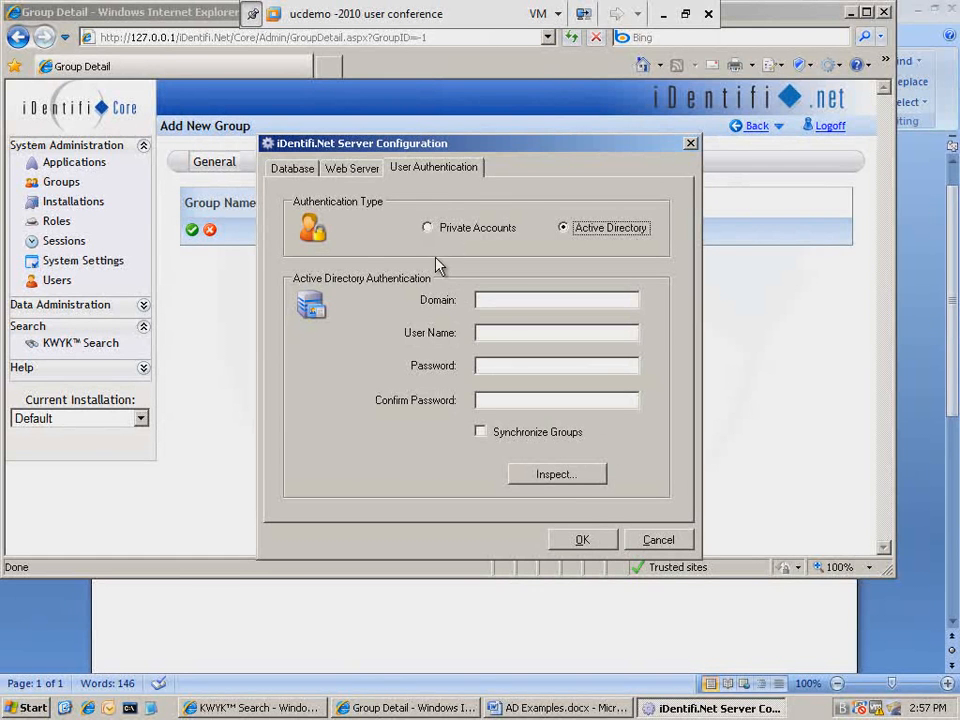
{"action": "left_click", "coordinate": [428, 228]}
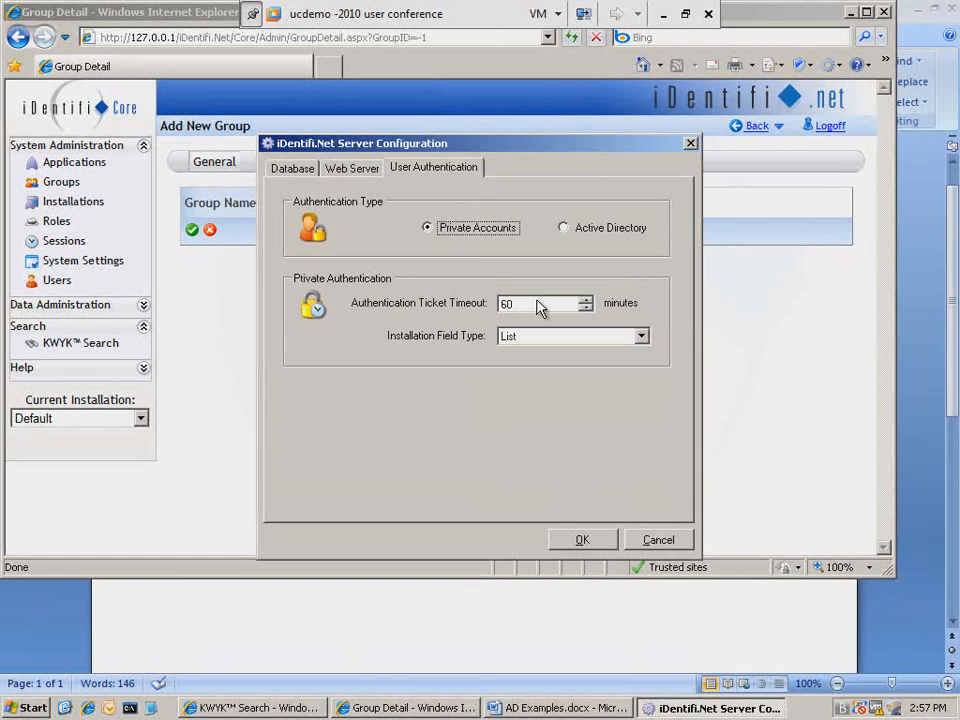
{"action": "left_click", "coordinate": [582, 541]}
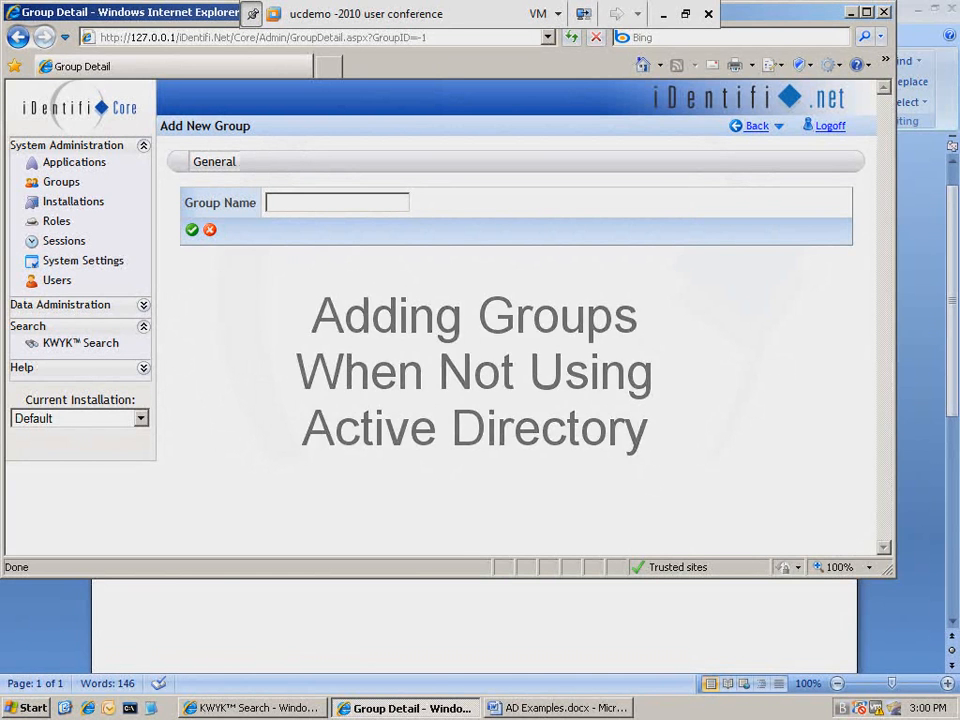
- Name the new group Identifi_Loan_Scanning and save it
{"action": "type", "text": "Identifi"}
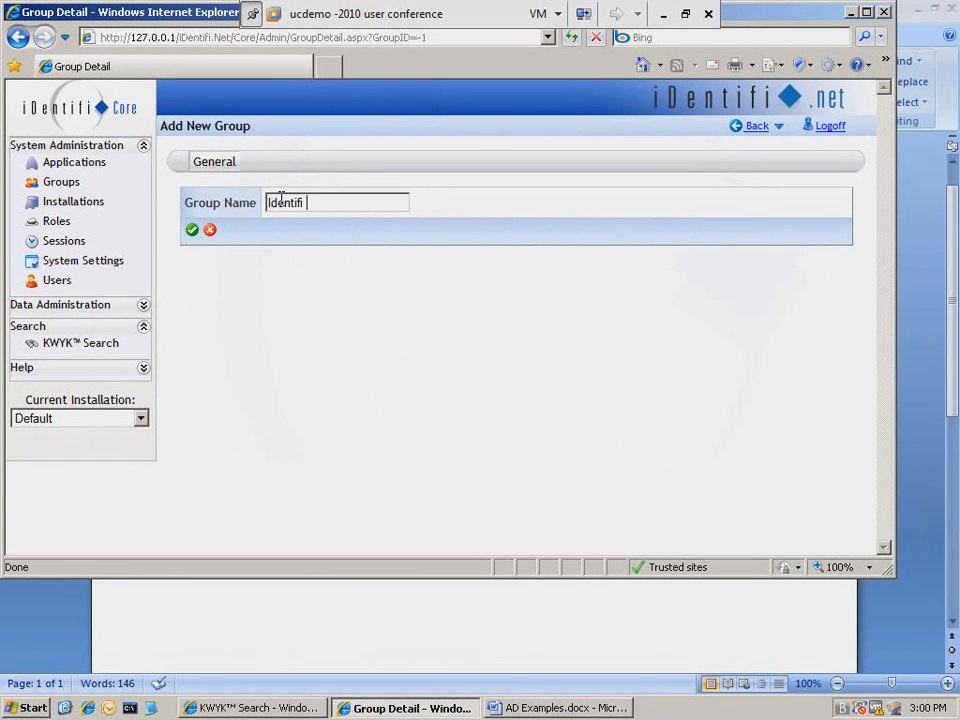
{"action": "key", "text": "BackSpace"}
{"action": "type", "text": "_"}
{"action": "type", "text": "Loan"}
{"action": "type", "text": "_Scanner"}
{"action": "key", "text": "BackSpace"}
{"action": "key", "text": "BackSpace"}
{"action": "type", "text": "ing"}
{"action": "left_click", "coordinate": [192, 231]}
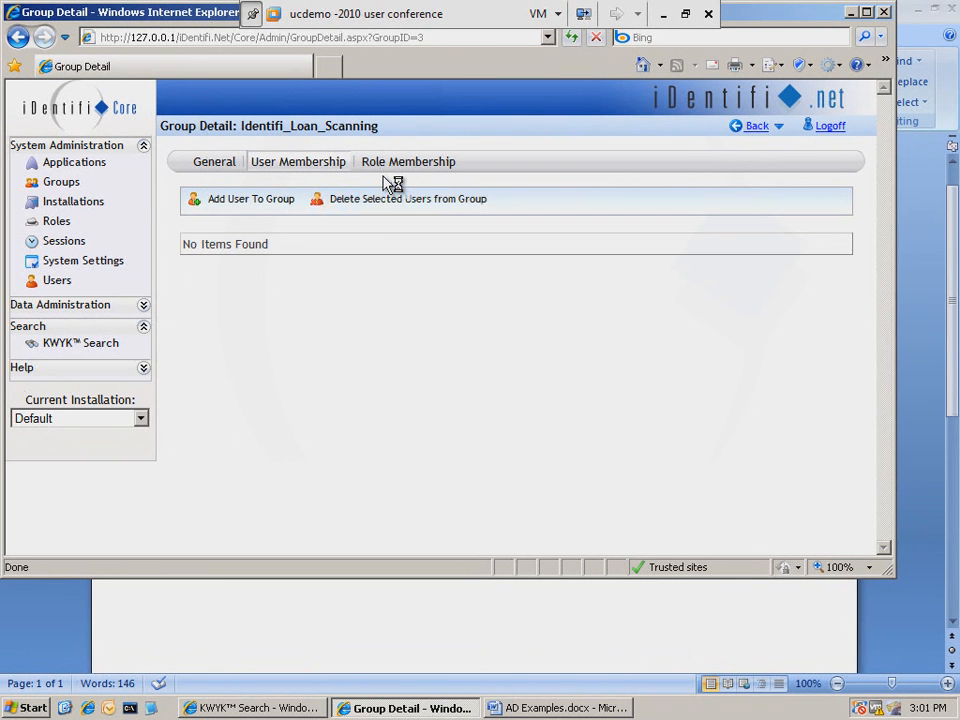
- Assign the group the Web Batch Indexing User, Web Scanning User and Web User roles
{"action": "double_click", "coordinate": [253, 128]}
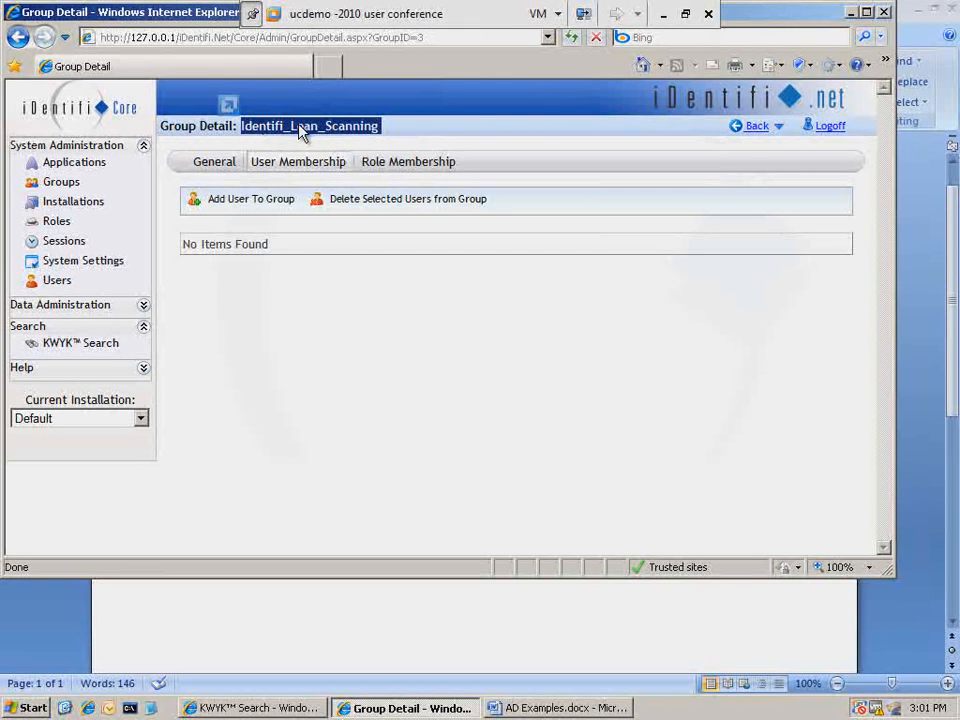
{"action": "left_click", "coordinate": [430, 163]}
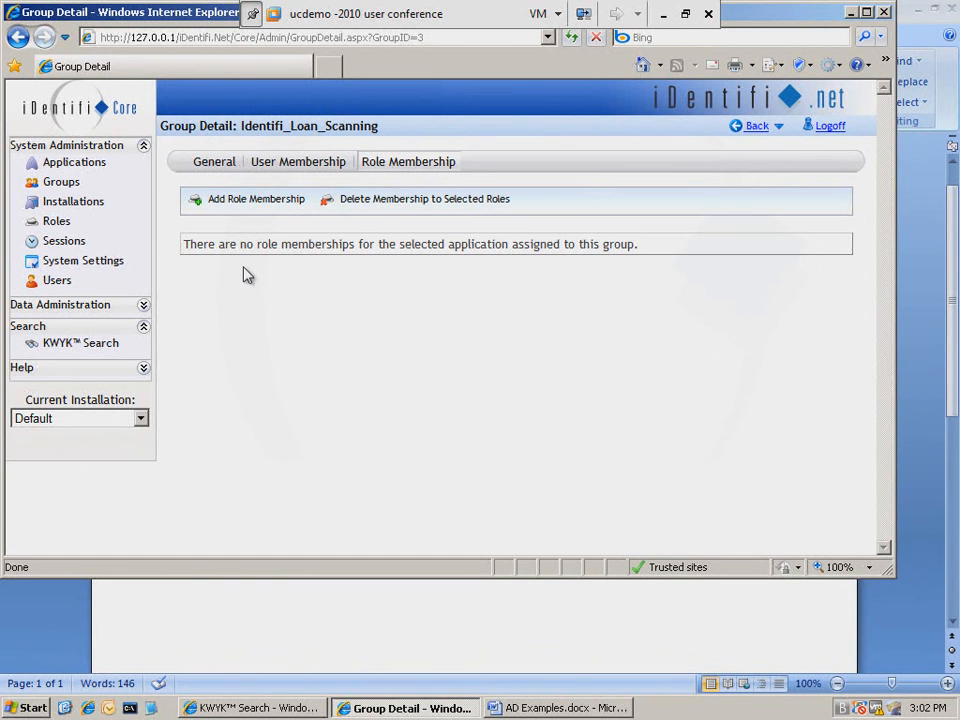
{"action": "left_click", "coordinate": [230, 200]}
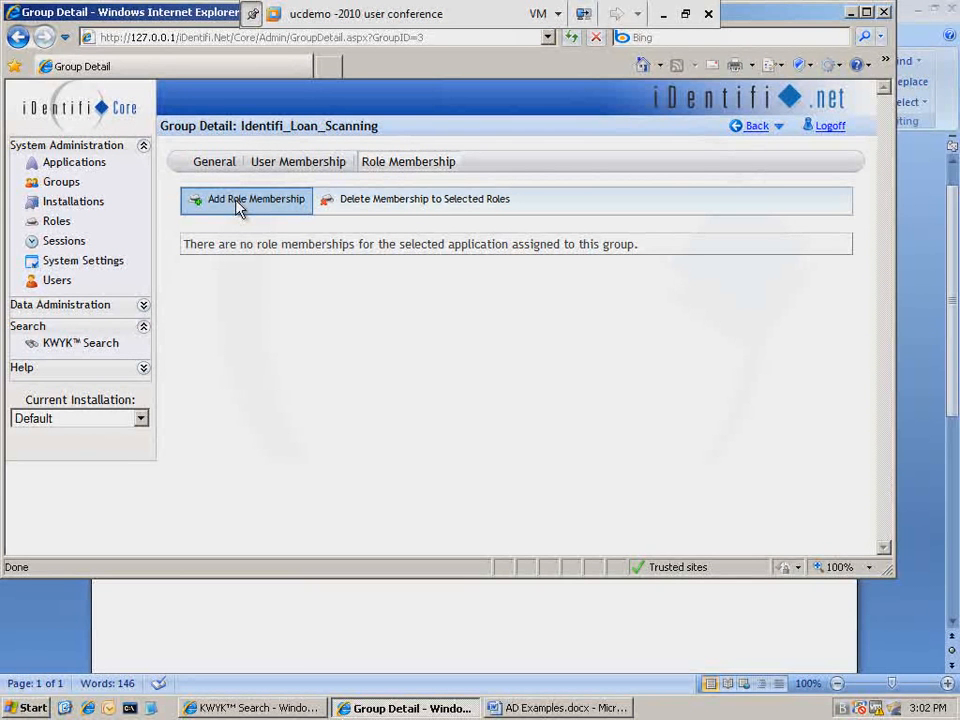
{"action": "left_click", "coordinate": [866, 13]}
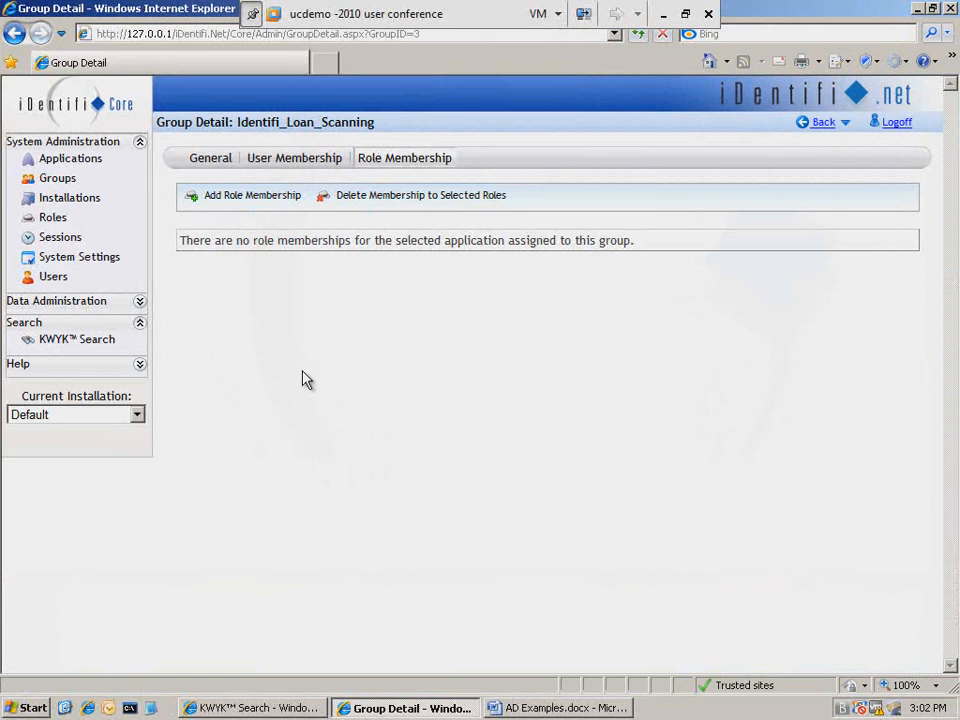
{"action": "left_click", "coordinate": [231, 210]}
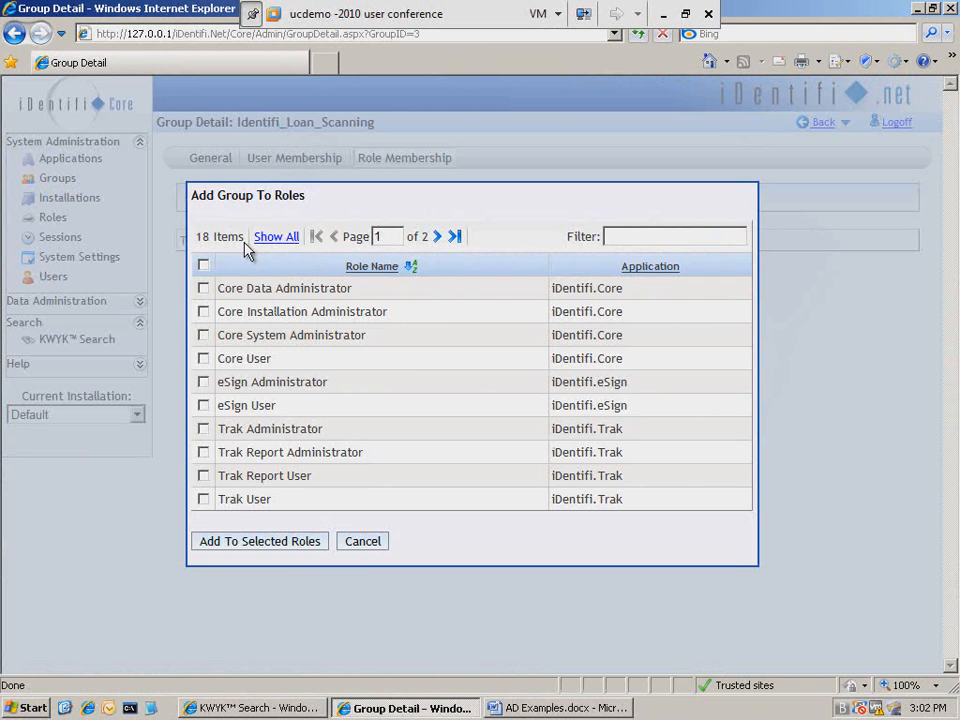
{"action": "left_click_drag", "start_coordinate": [237, 233], "coordinate": [165, 180]}
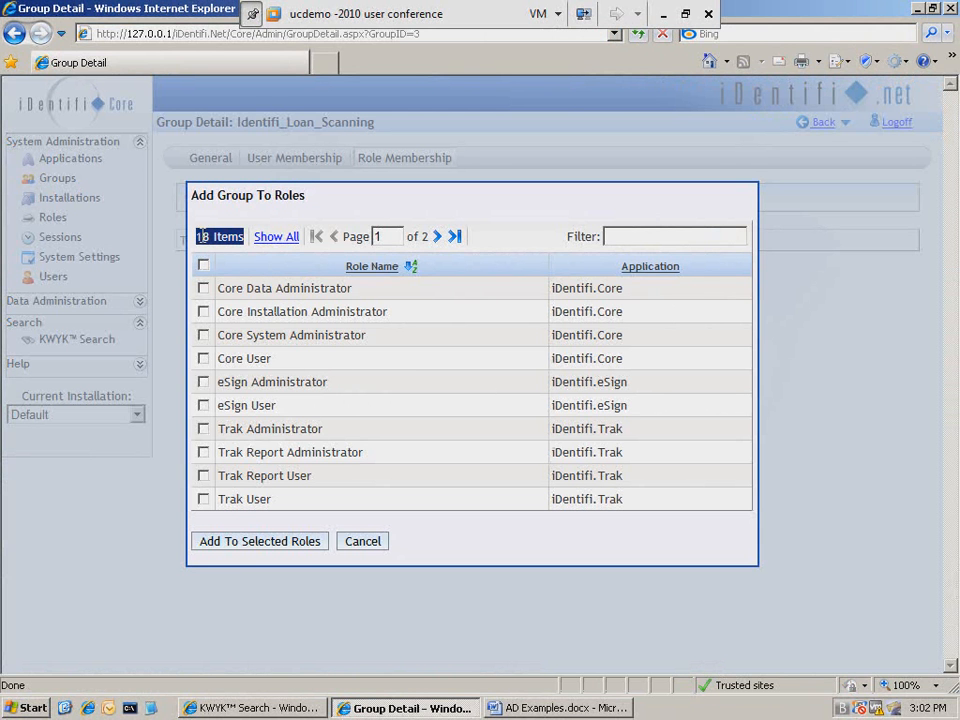
{"action": "left_click", "coordinate": [279, 238]}
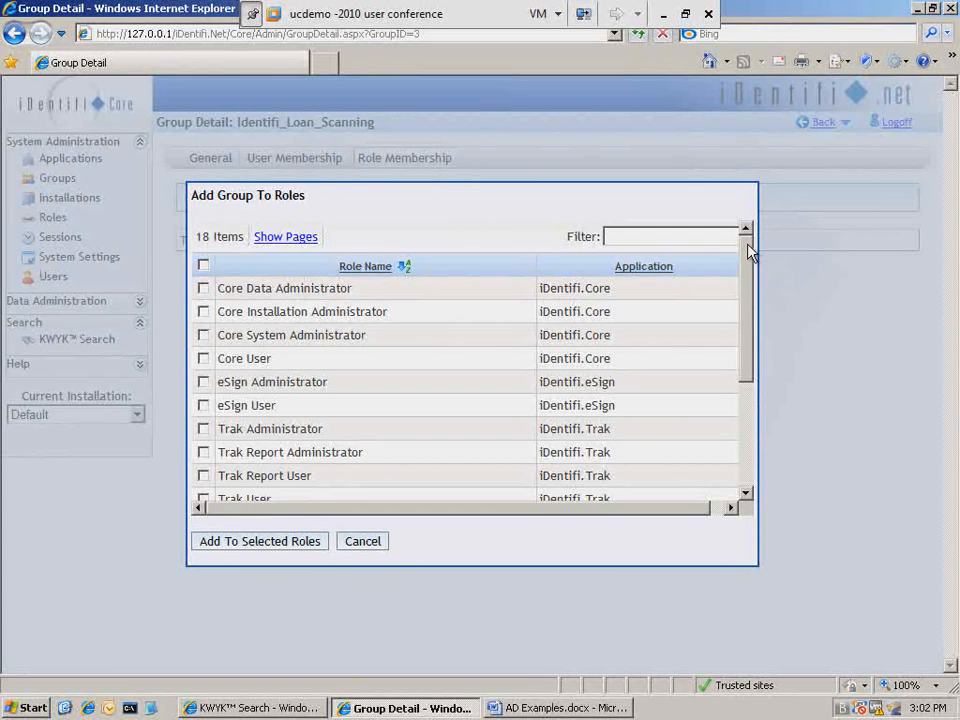
{"action": "left_click_drag", "start_coordinate": [748, 243], "coordinate": [746, 266]}
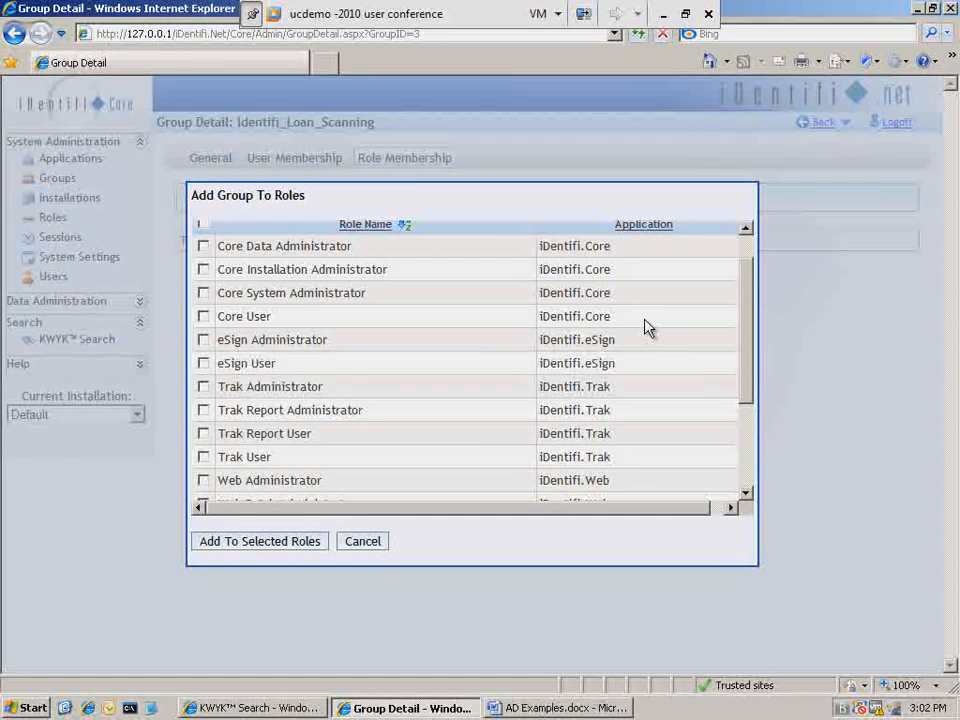
{"action": "left_click_drag", "start_coordinate": [752, 285], "coordinate": [747, 365]}
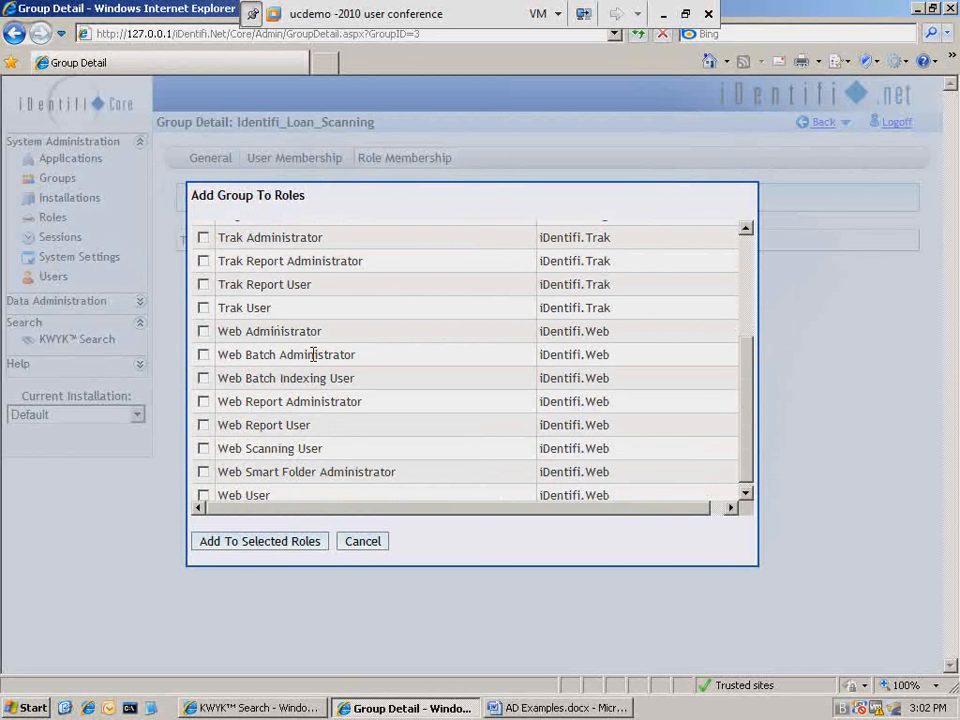
{"action": "left_click_drag", "start_coordinate": [313, 355], "coordinate": [304, 358]}
{"action": "left_click", "coordinate": [293, 380]}
{"action": "left_click", "coordinate": [204, 378]}
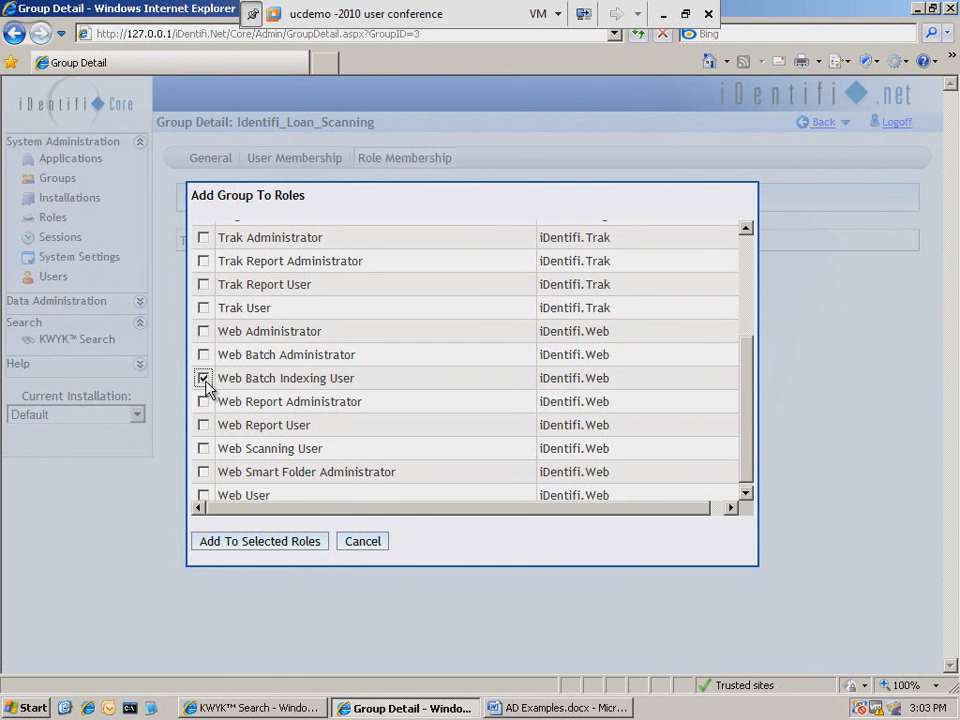
{"action": "double_click", "coordinate": [304, 377]}
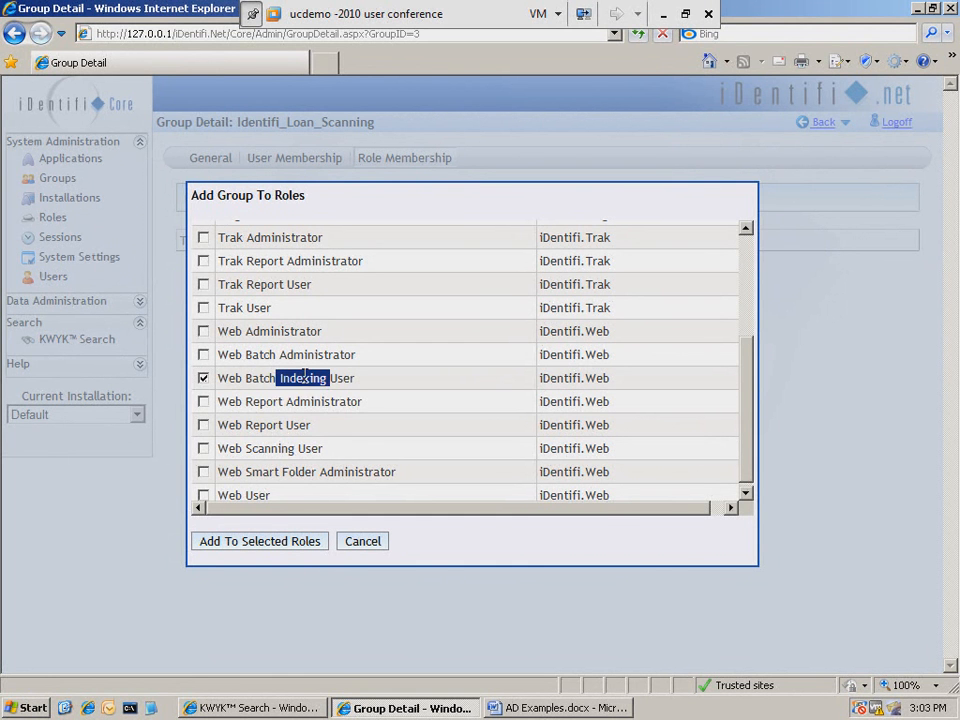
{"action": "left_click", "coordinate": [205, 449]}
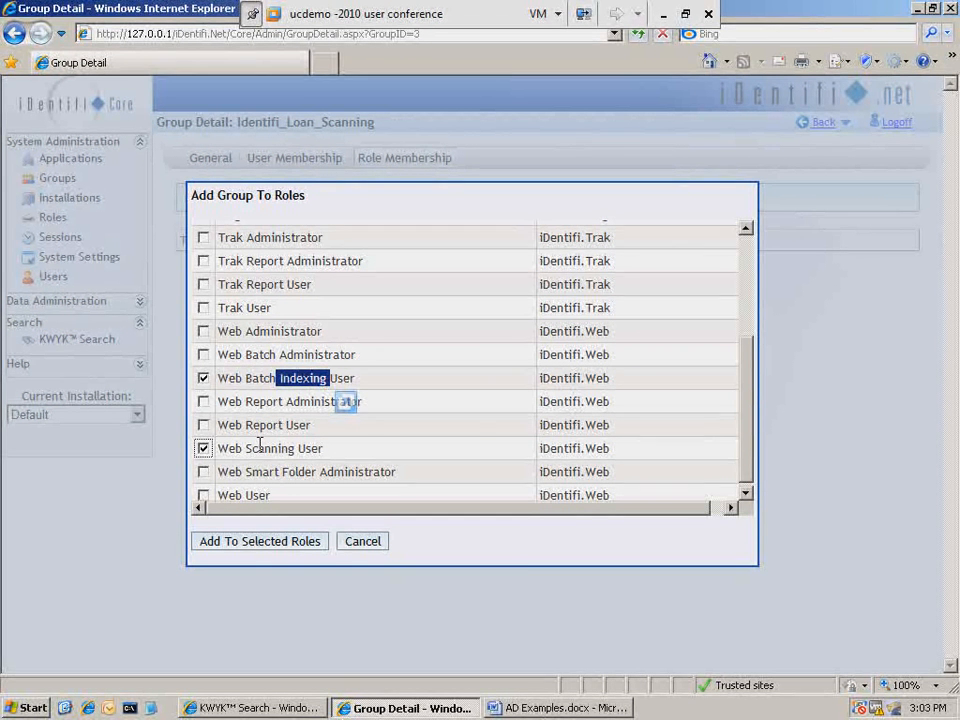
{"action": "left_click", "coordinate": [204, 496]}
{"action": "left_click", "coordinate": [245, 549]}
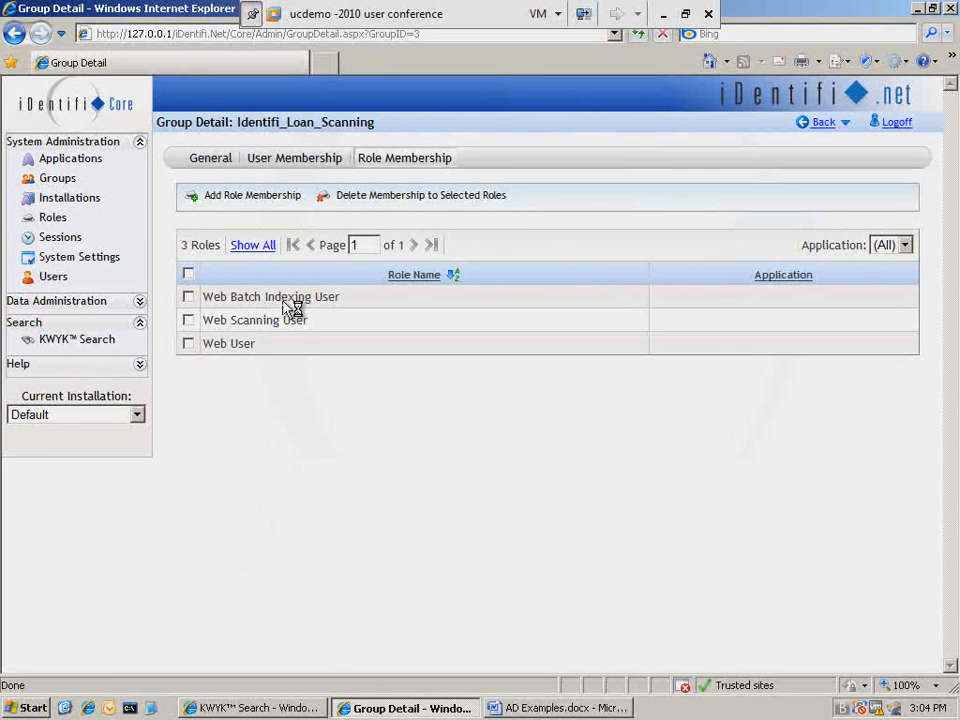
- Add two users, including the integra account, to the group's user membership
{"action": "left_click", "coordinate": [272, 163]}
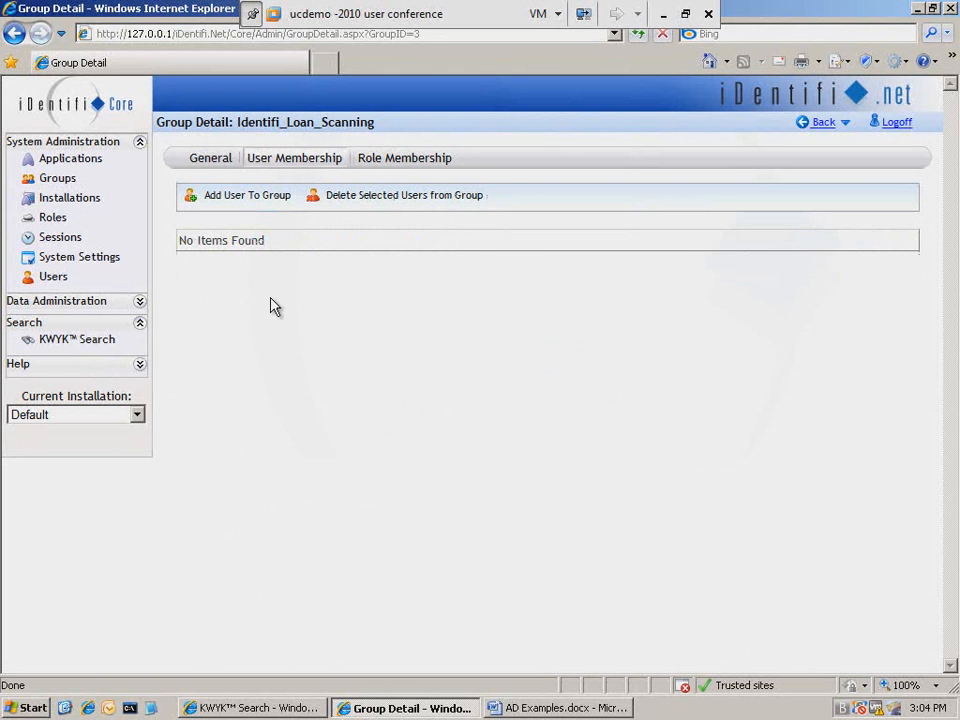
{"action": "left_click", "coordinate": [235, 206]}
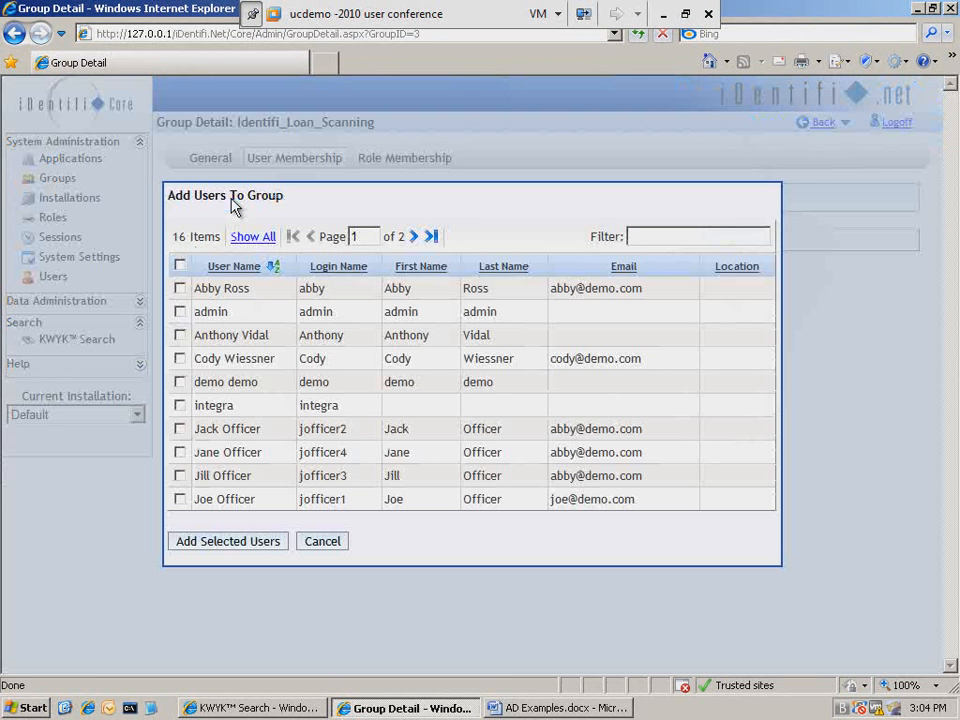
{"action": "left_click", "coordinate": [180, 288]}
{"action": "left_click", "coordinate": [180, 405]}
{"action": "left_click", "coordinate": [220, 546]}
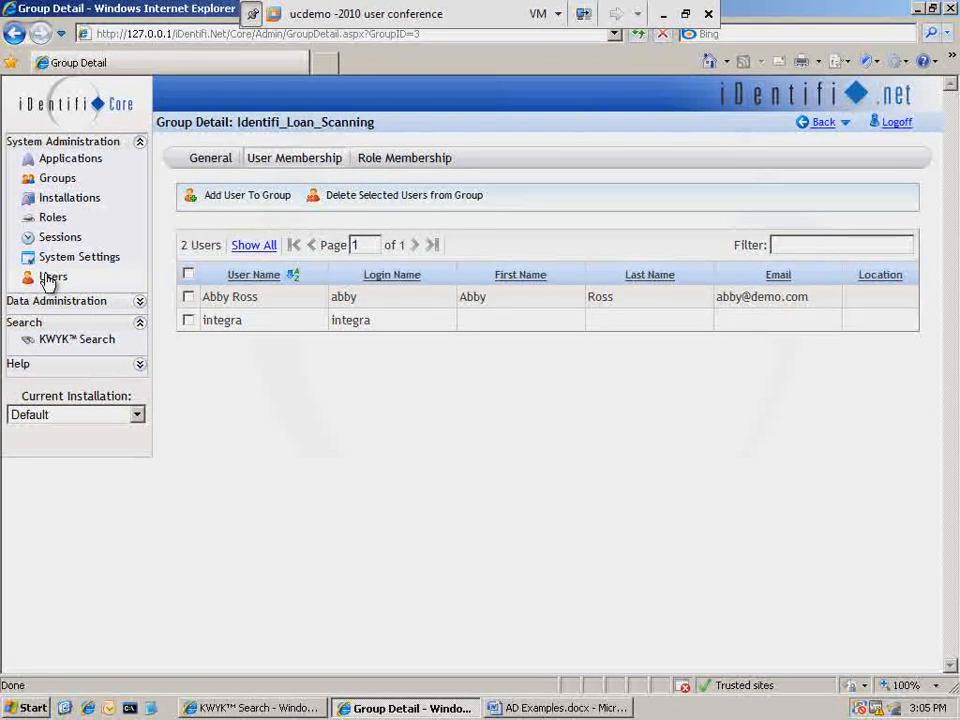
- Open user management, start a new user and enter the person's first and last name
{"action": "left_click", "coordinate": [47, 283]}
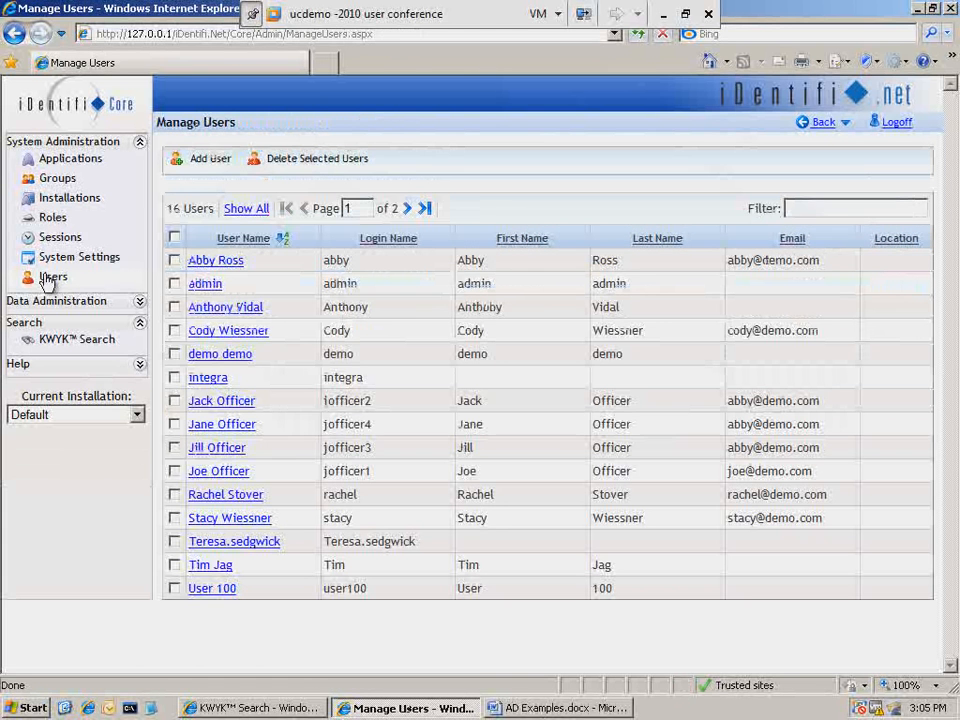
{"action": "left_click", "coordinate": [208, 162]}
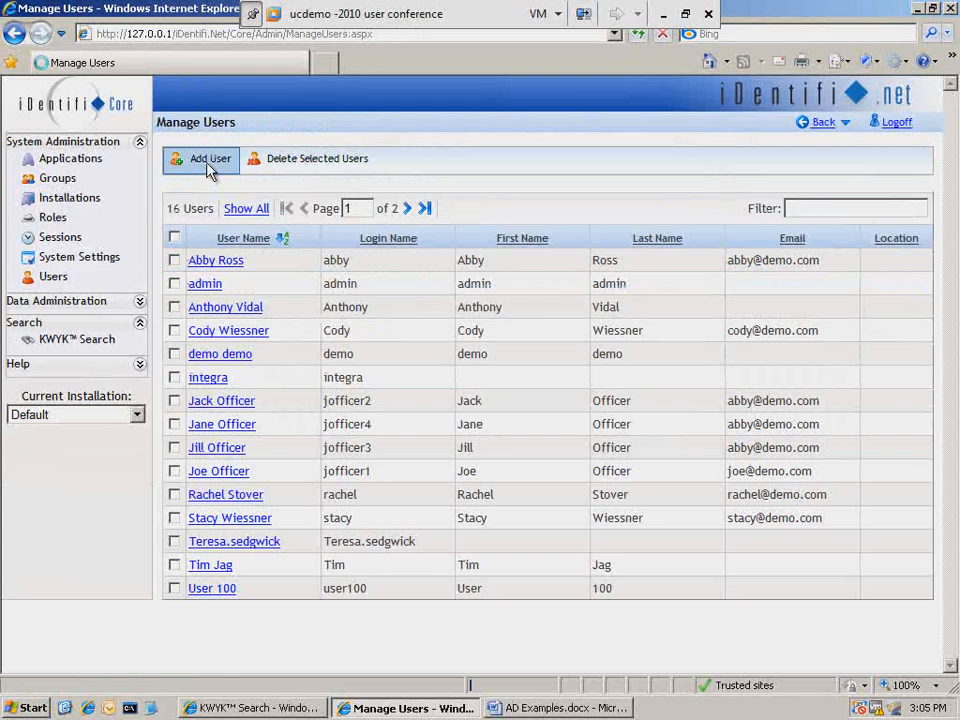
{"action": "left_click", "coordinate": [209, 170]}
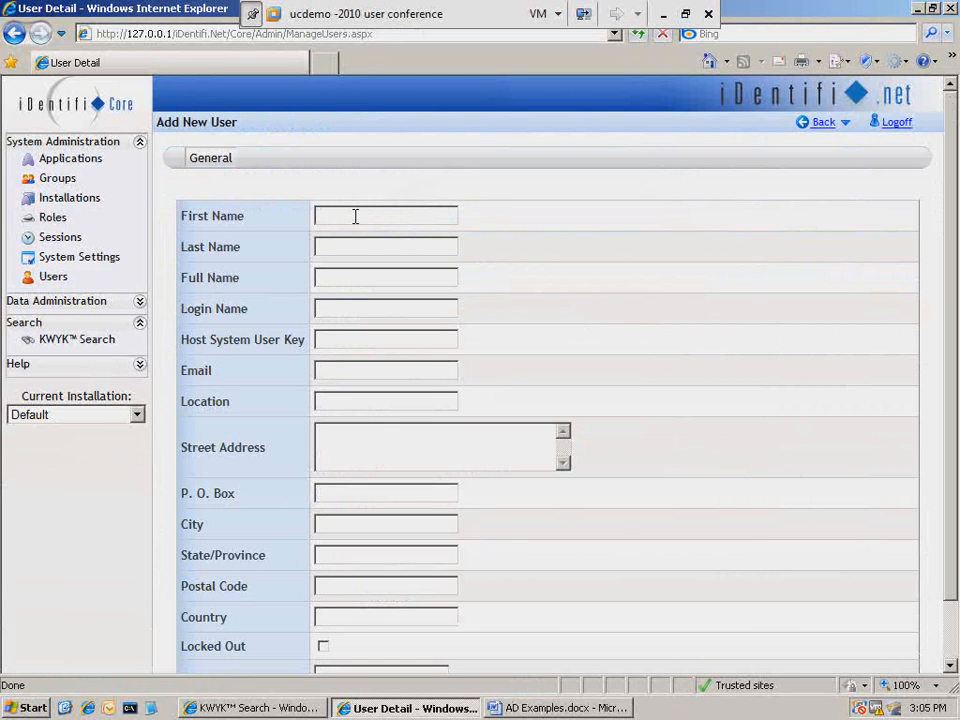
{"action": "left_click", "coordinate": [360, 243]}
{"action": "left_click", "coordinate": [354, 273]}
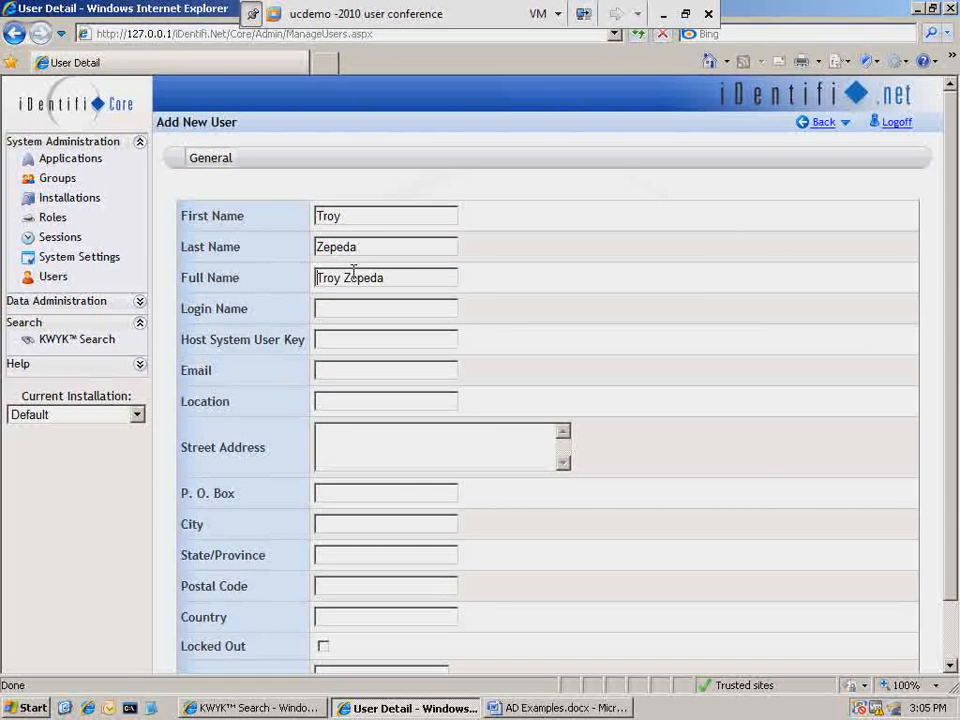
- Enter the new user's login name
{"action": "left_click_drag", "start_coordinate": [398, 277], "coordinate": [334, 277]}
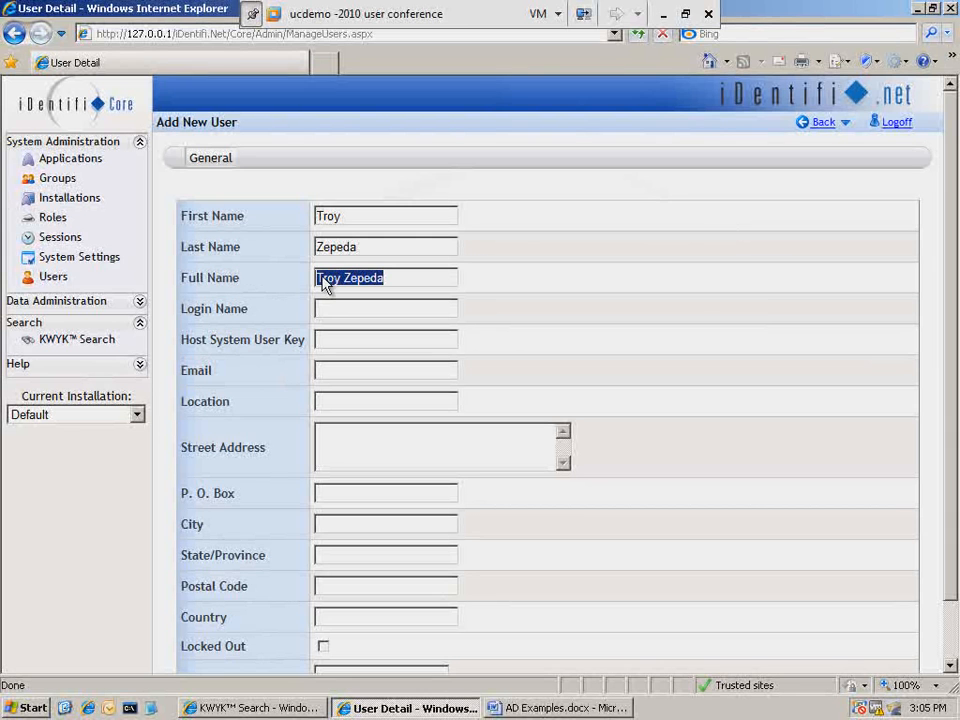
{"action": "left_click", "coordinate": [328, 309]}
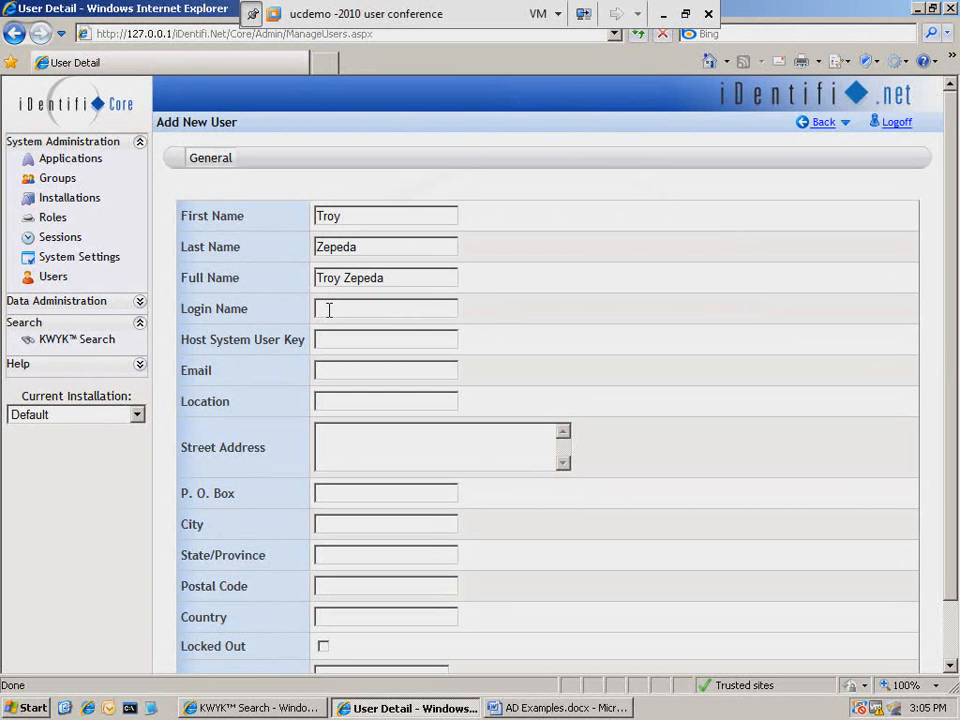
{"action": "left_click_drag", "start_coordinate": [367, 308], "coordinate": [316, 310]}
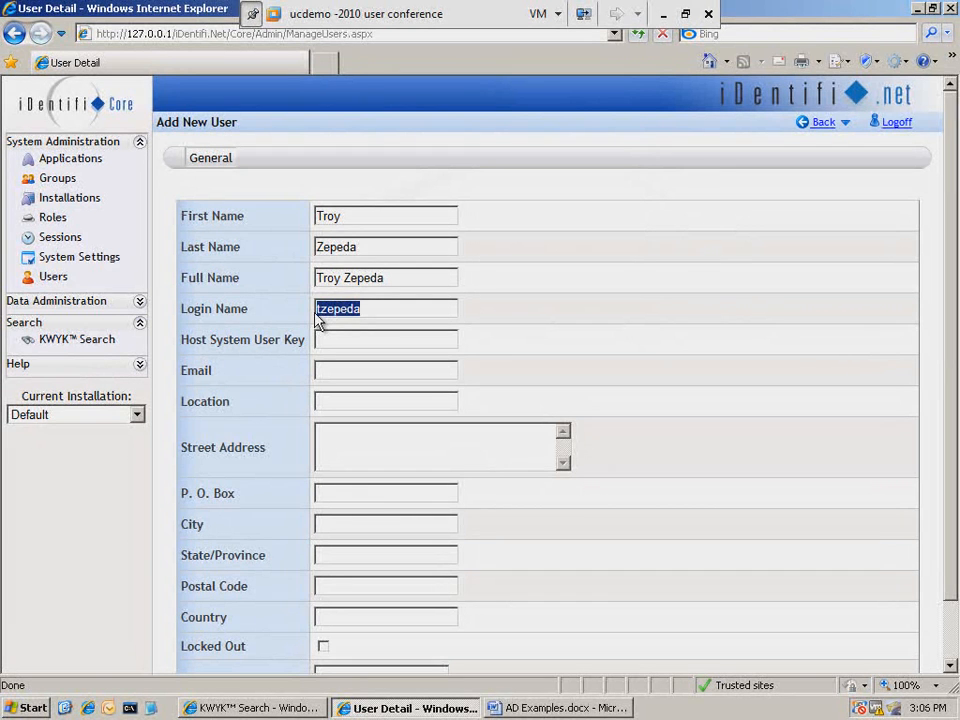
{"action": "scroll", "coordinate": [951, 191], "scroll_direction": "down", "scroll_amount": 3}
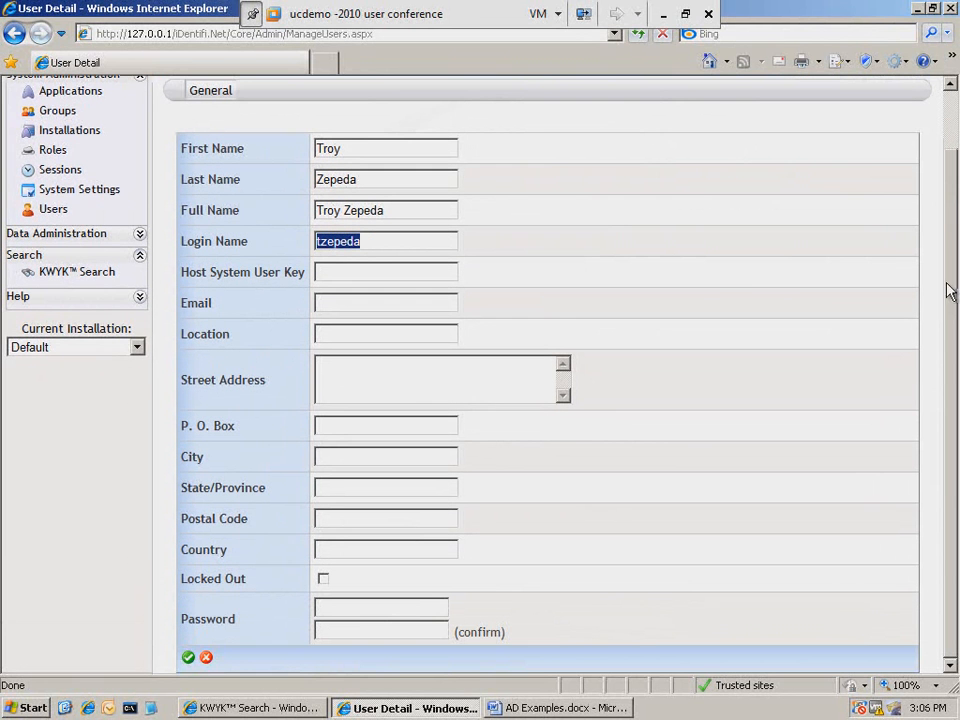
- Enter the new user's e-mail address
{"action": "left_click", "coordinate": [359, 301]}
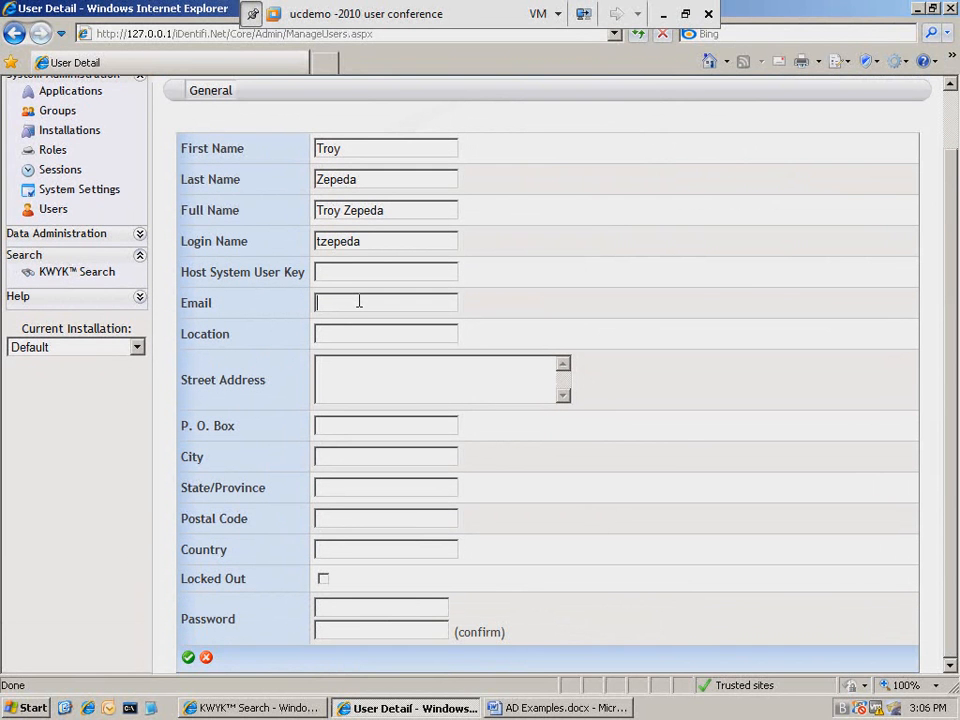
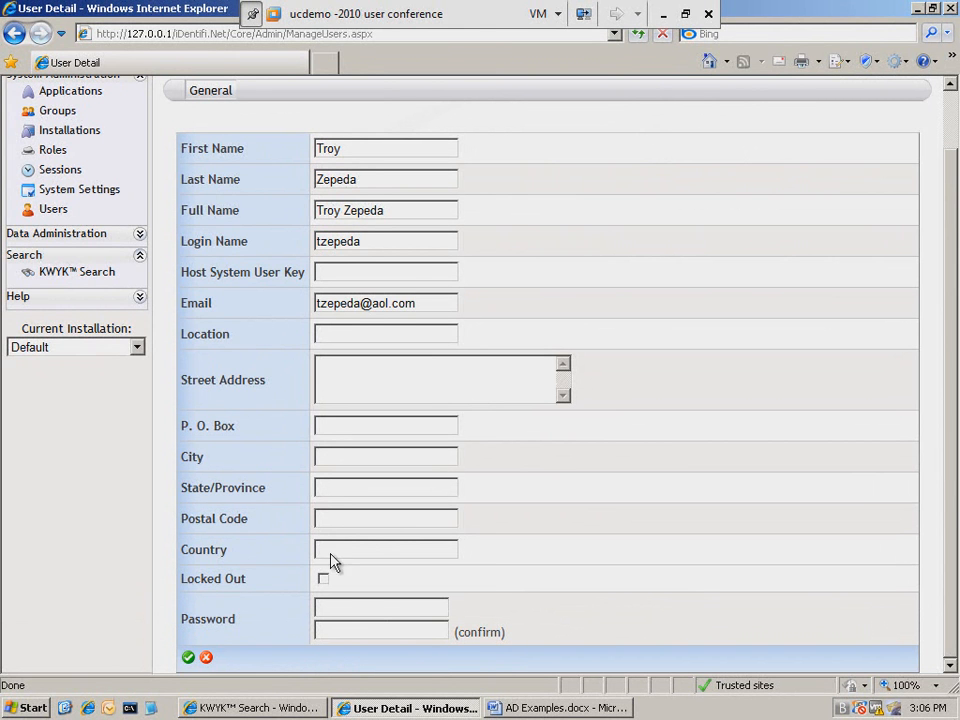
- Set and confirm the new user's password, then save the account
{"action": "left_click", "coordinate": [338, 603]}
{"action": "type", "text": "pas"}
{"action": "left_click", "coordinate": [336, 629]}
{"action": "type", "text": "pas"}
{"action": "left_click", "coordinate": [193, 662]}
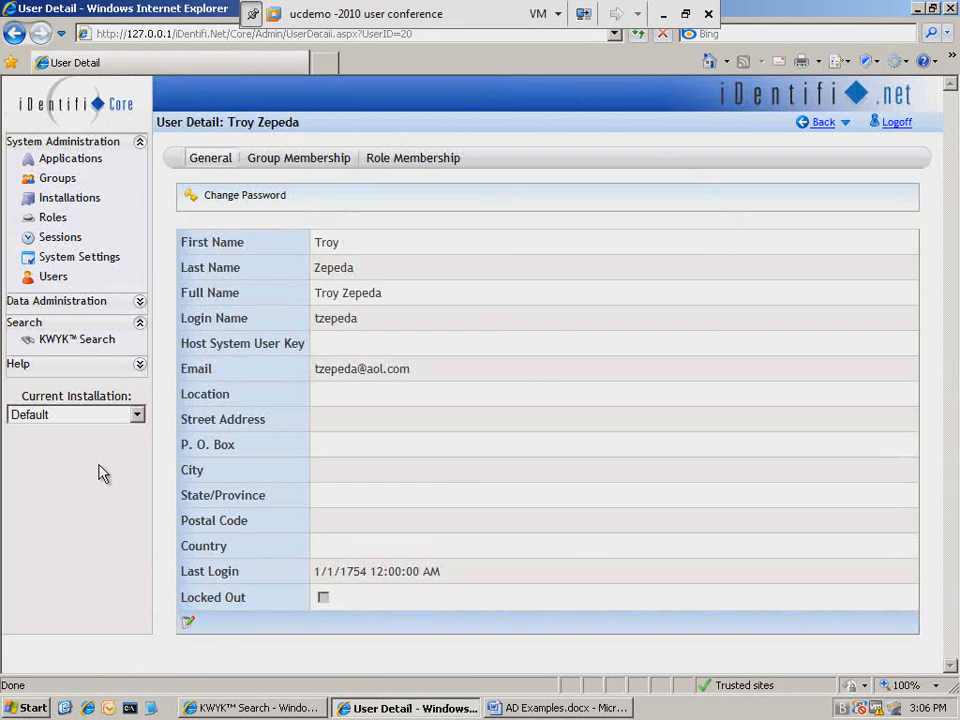
- Add the new user to the Identifi_Loan_Scanning group's user membership, filtering the user list by first name
{"action": "left_click", "coordinate": [58, 182]}
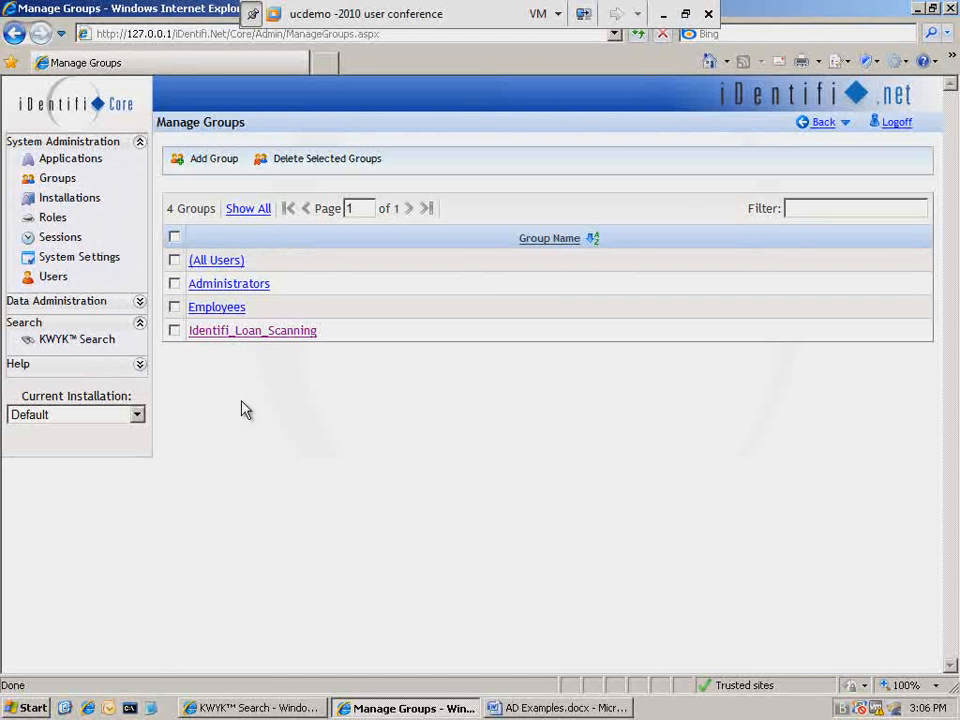
{"action": "left_click", "coordinate": [237, 332]}
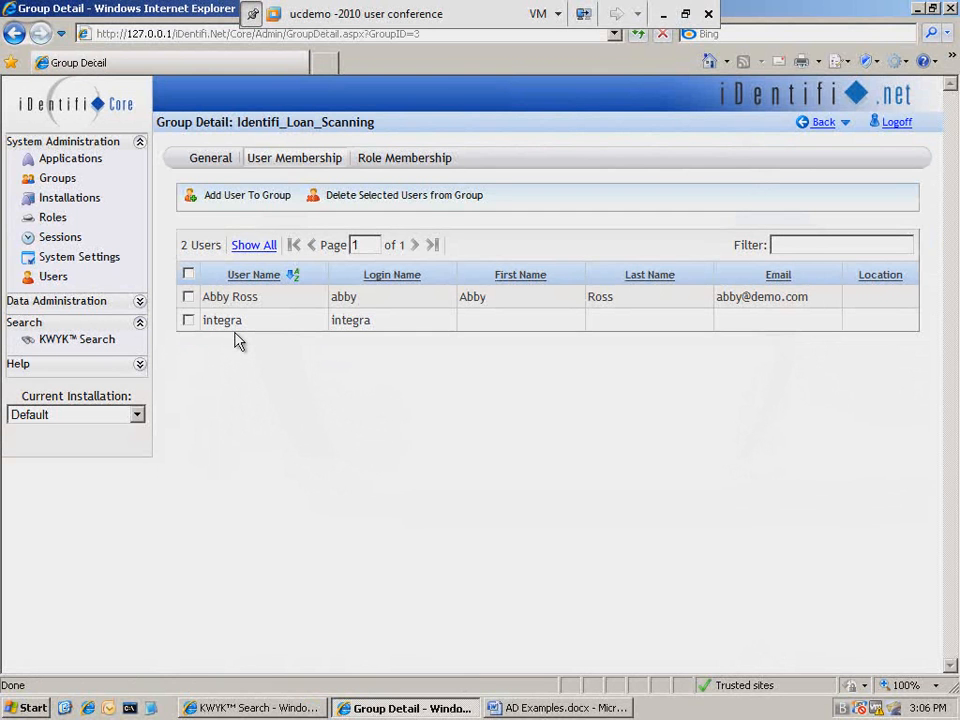
{"action": "left_click", "coordinate": [225, 197]}
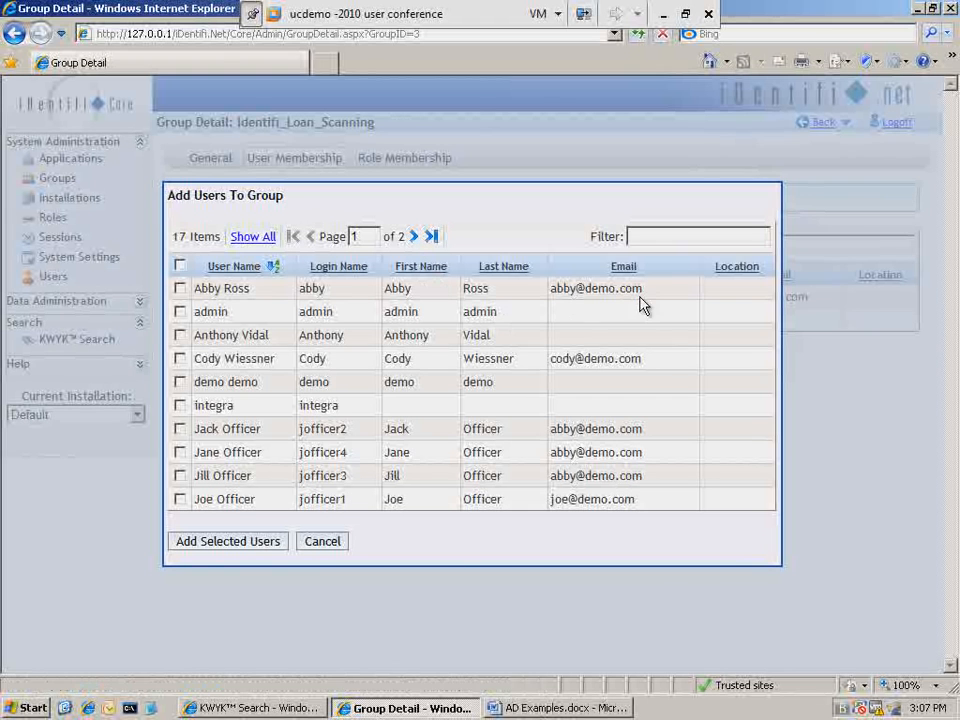
{"action": "left_click", "coordinate": [662, 236]}
{"action": "type", "text": "troy"}
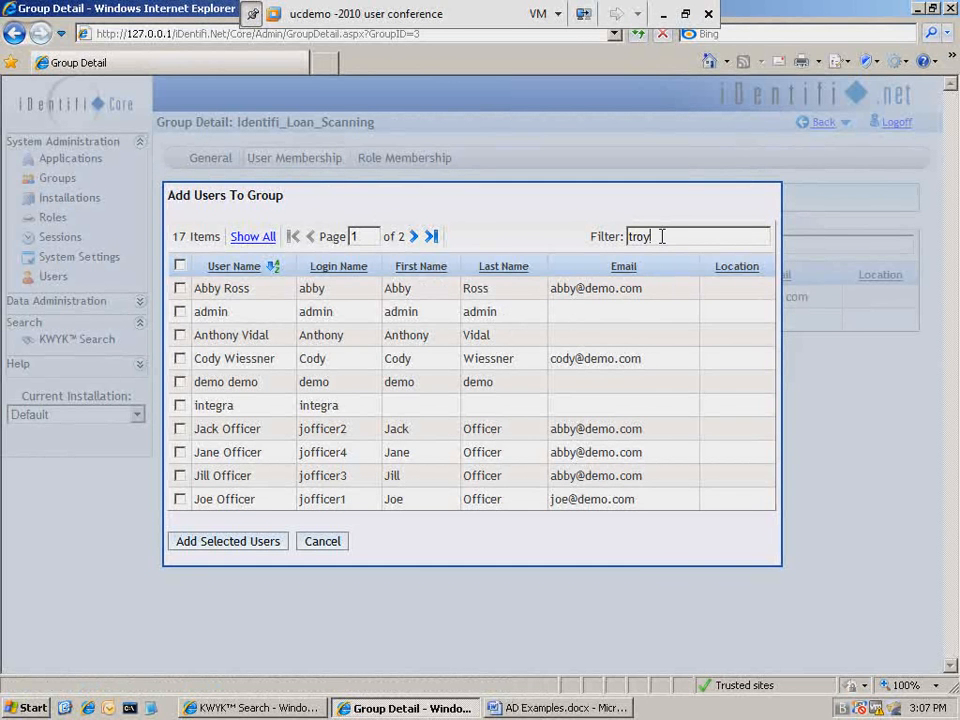
{"action": "key", "text": "Return"}
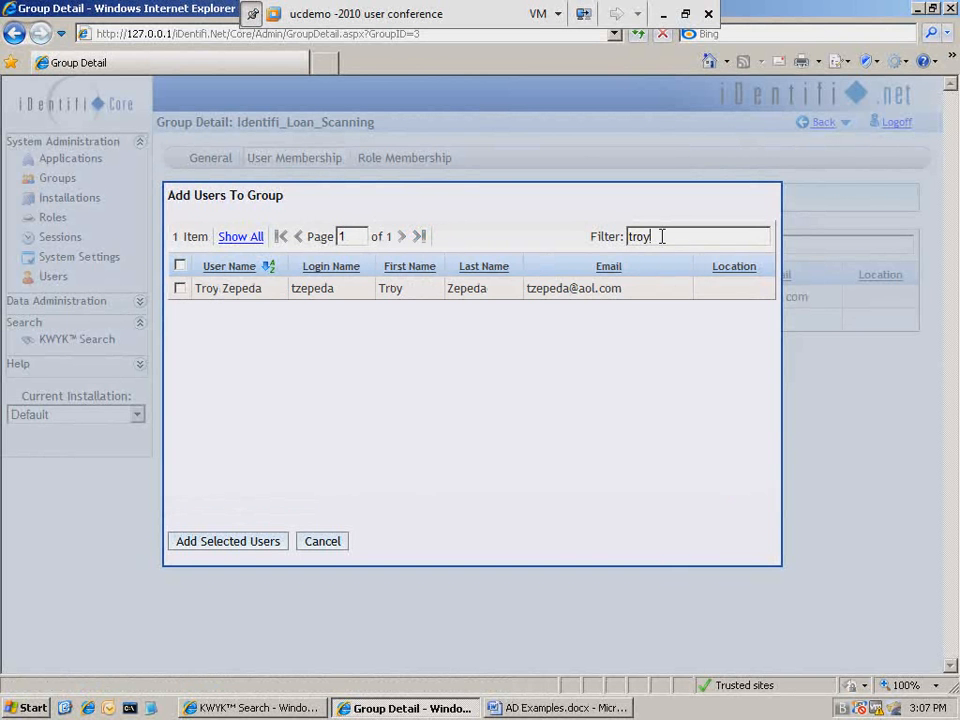
{"action": "left_click", "coordinate": [180, 289]}
{"action": "left_click", "coordinate": [228, 541]}
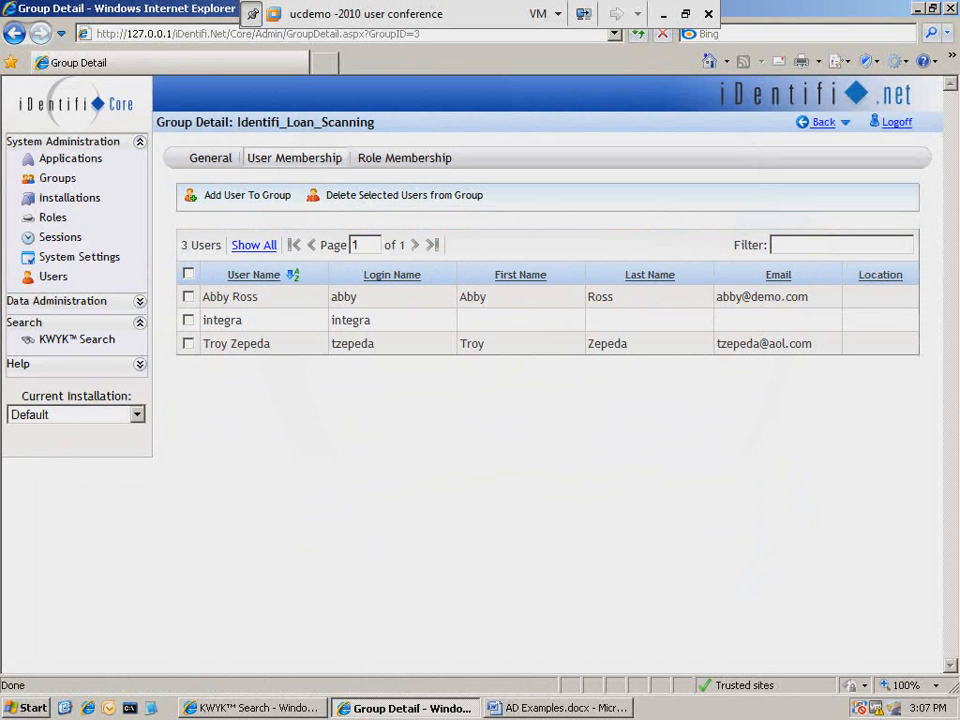
- Review the Identifi_Loan_Scanning group's role and user membership
{"action": "left_click", "coordinate": [46, 181]}
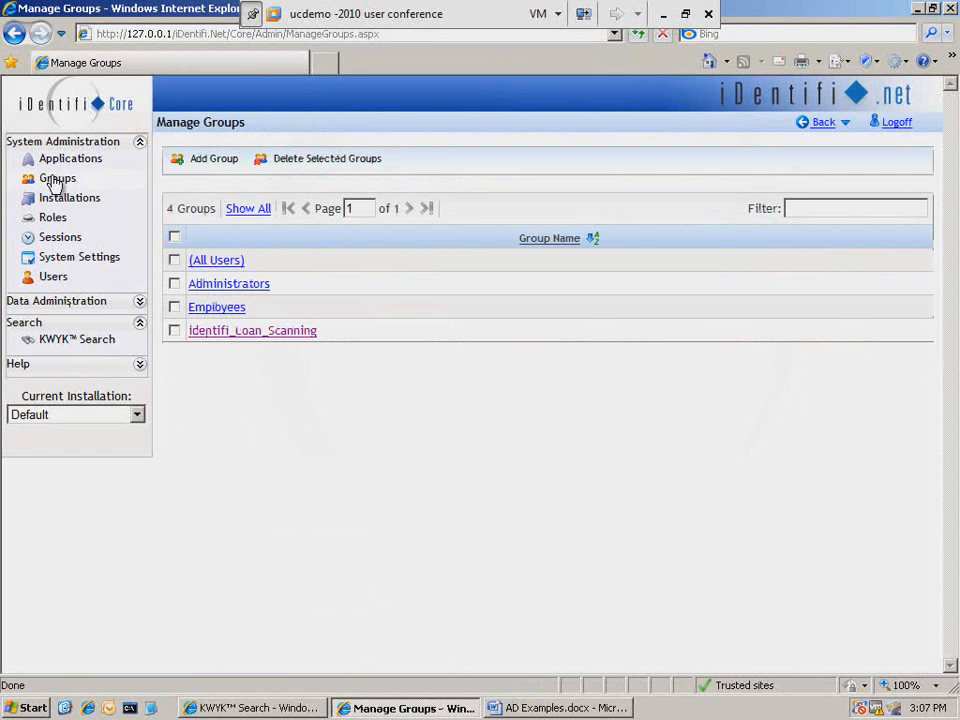
{"action": "left_click", "coordinate": [240, 336]}
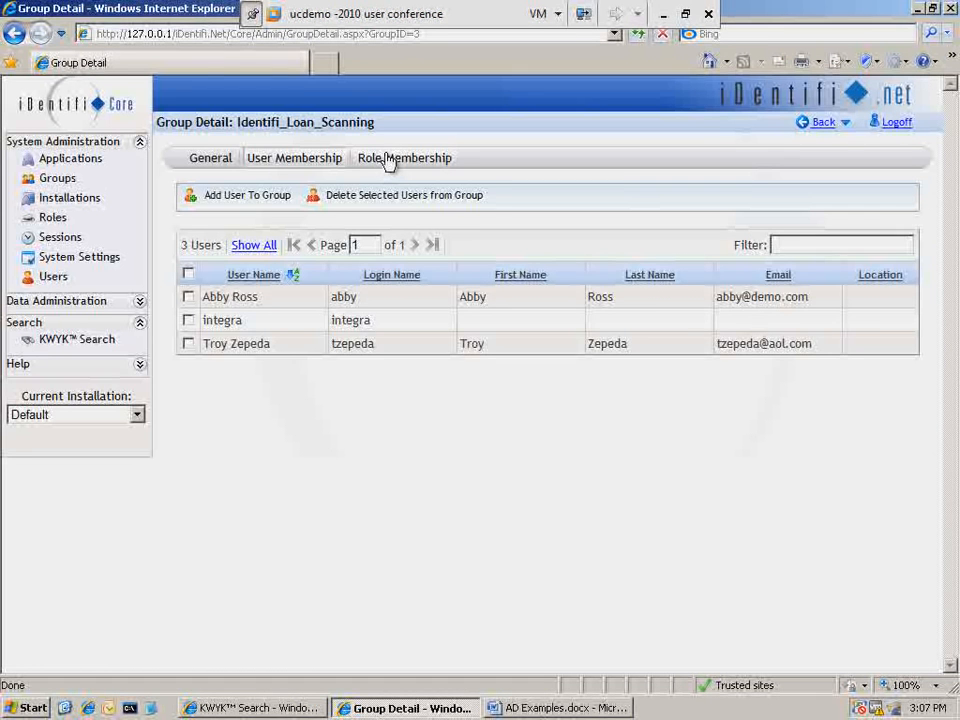
{"action": "left_click", "coordinate": [388, 160]}
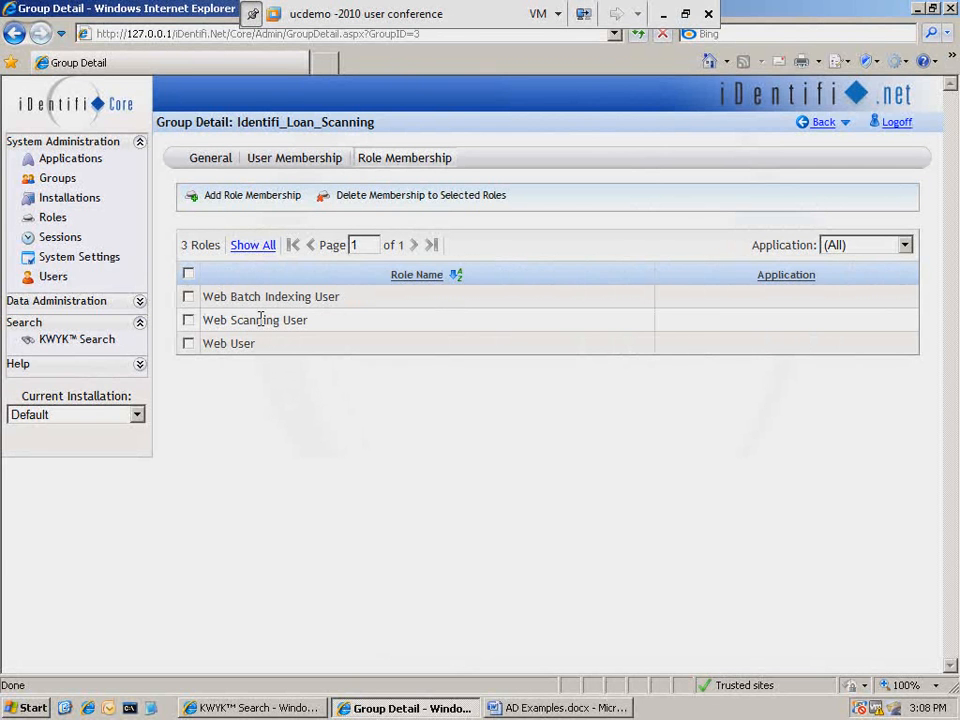
{"action": "left_click", "coordinate": [285, 162]}
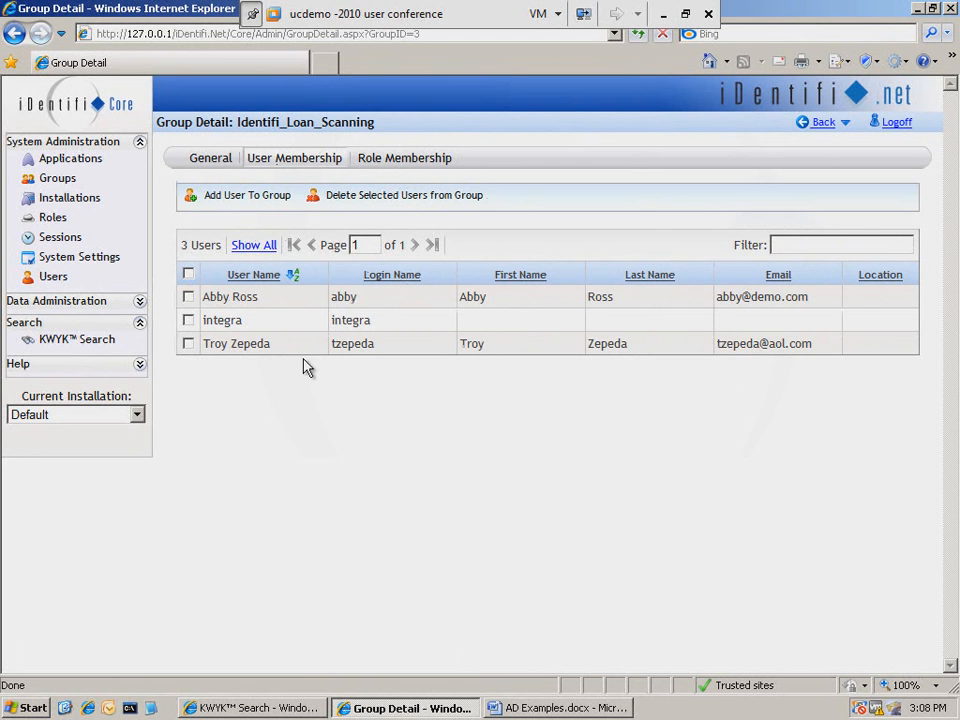
{"action": "left_click_drag", "start_coordinate": [313, 121], "coordinate": [297, 138]}
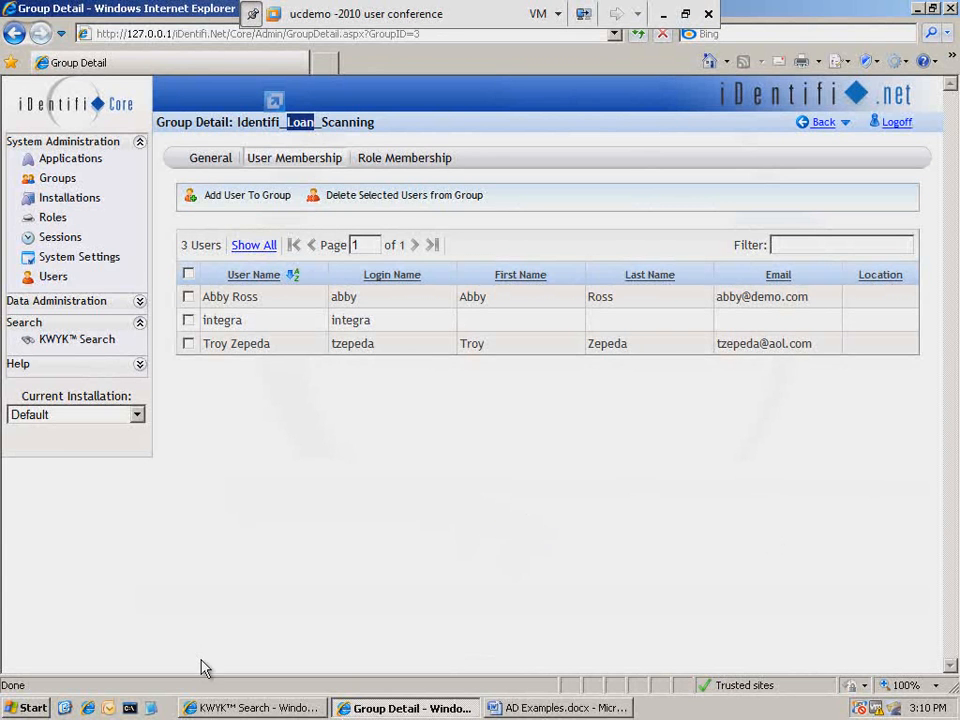
- Switch to iDentifi.Web and open the security settings of the Loan application under Setup
{"action": "left_click", "coordinate": [255, 708]}
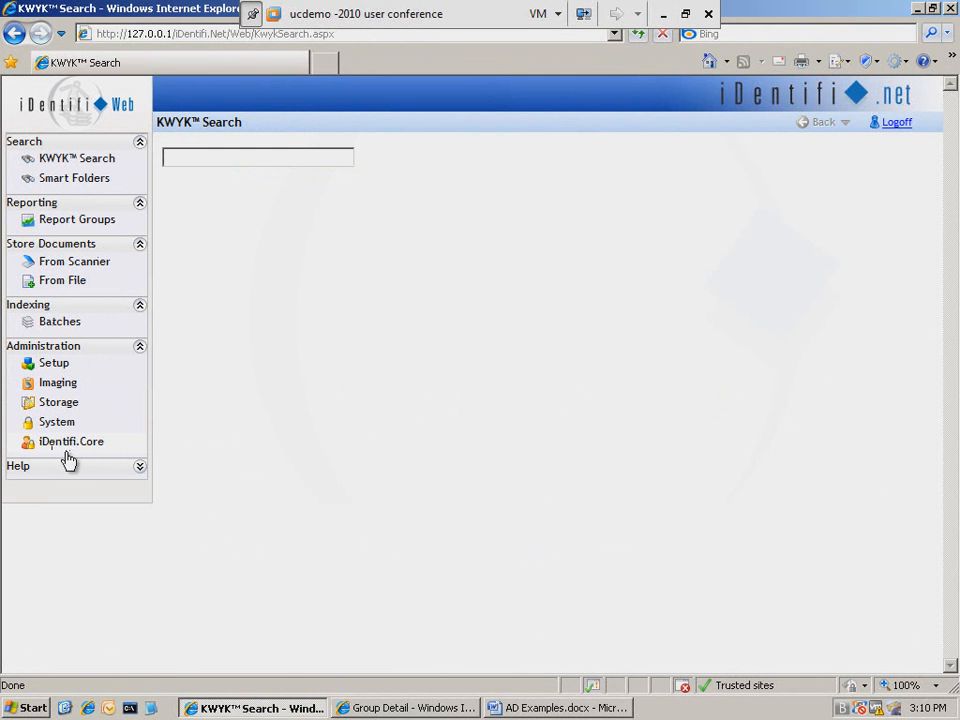
{"action": "left_click", "coordinate": [51, 368]}
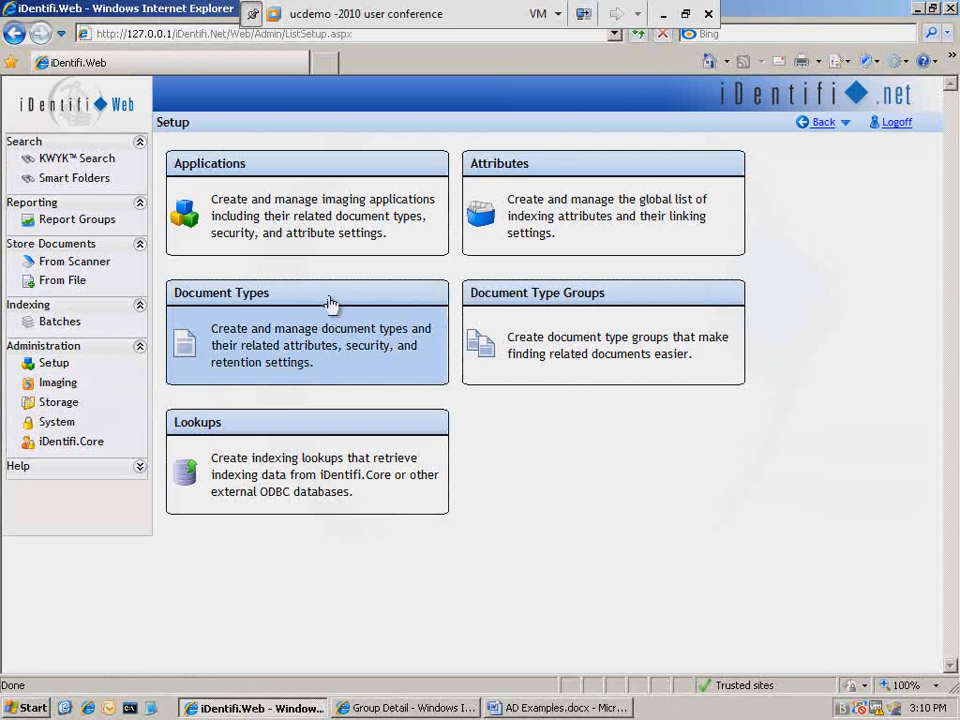
{"action": "left_click", "coordinate": [288, 200]}
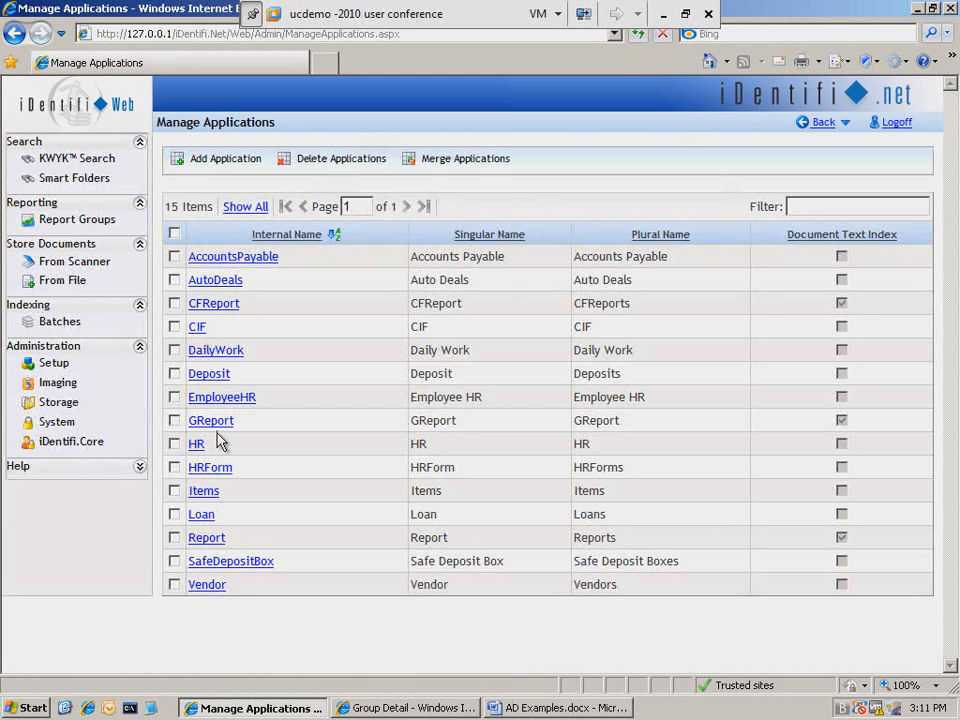
{"action": "left_click", "coordinate": [200, 516]}
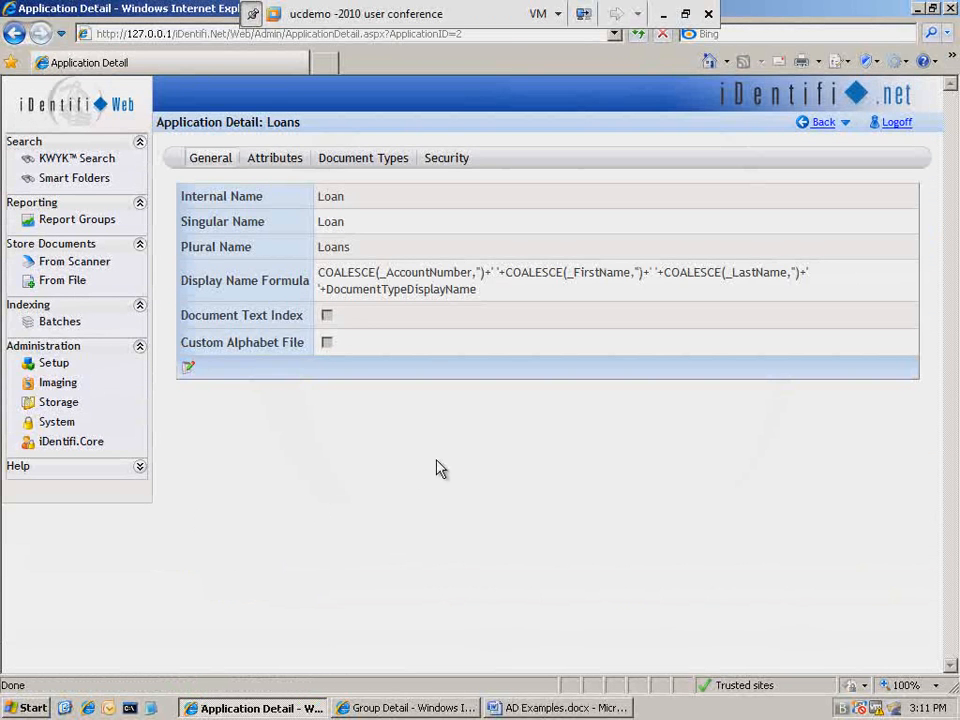
{"action": "left_click", "coordinate": [454, 160]}
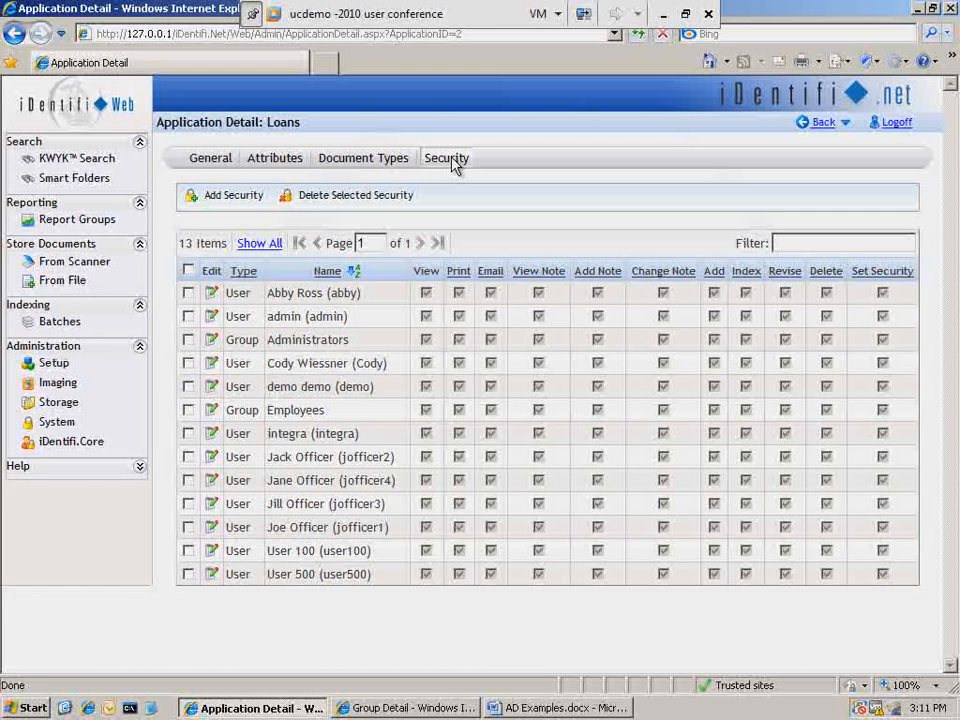
- Add the Identifi_Loan_Scanning group to Loans security with all permissions except Delete and Set Security
{"action": "left_click", "coordinate": [228, 200]}
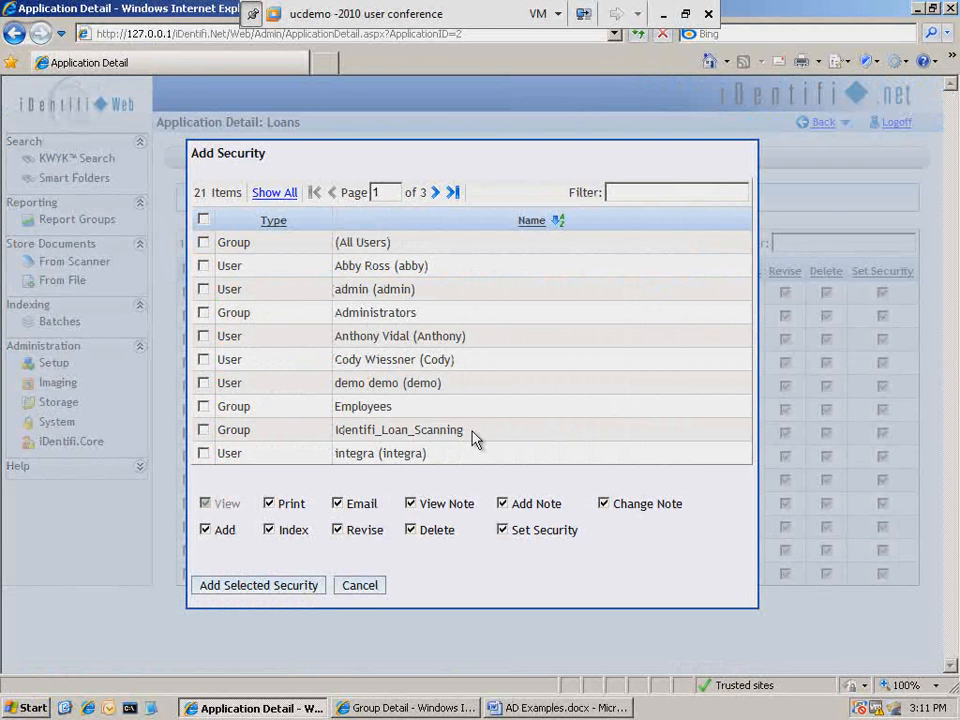
{"action": "left_click_drag", "start_coordinate": [464, 430], "coordinate": [334, 430]}
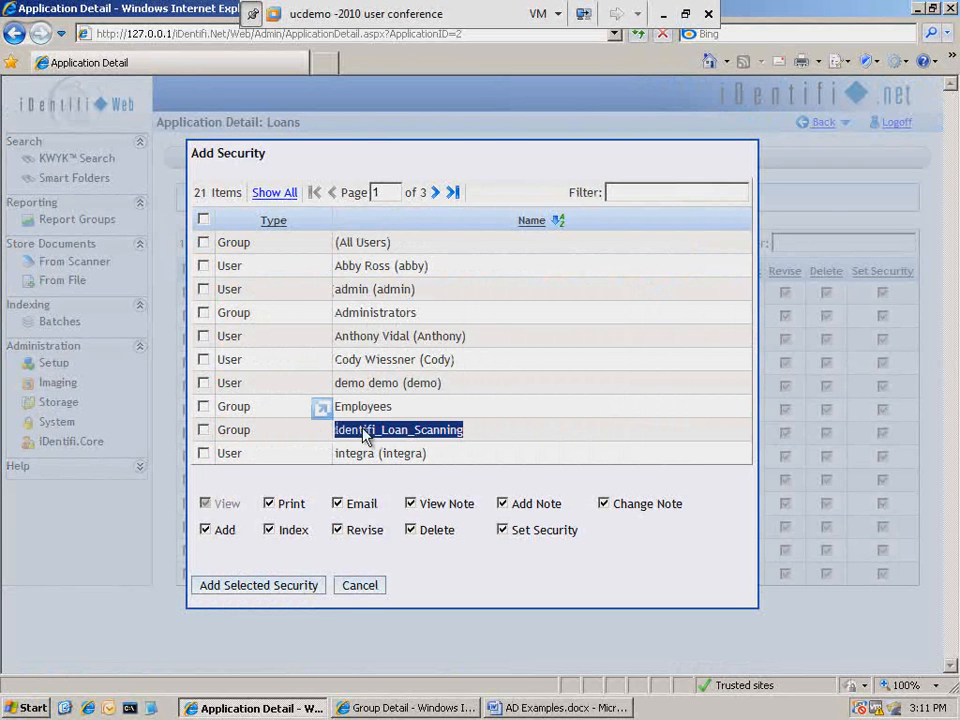
{"action": "left_click", "coordinate": [204, 431]}
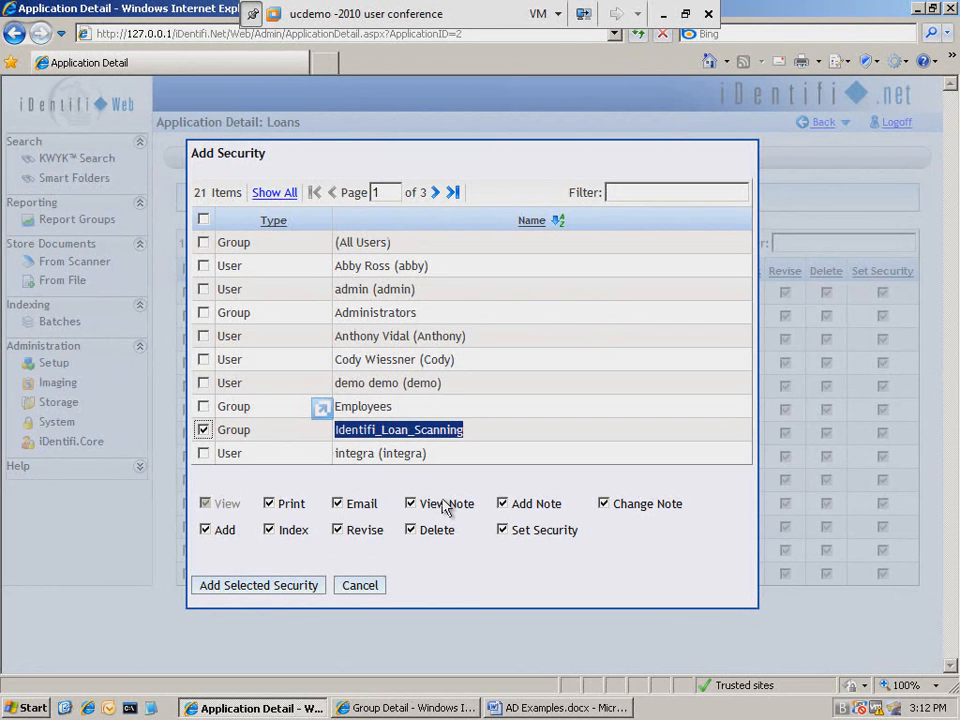
{"action": "left_click_drag", "start_coordinate": [441, 383], "coordinate": [348, 388]}
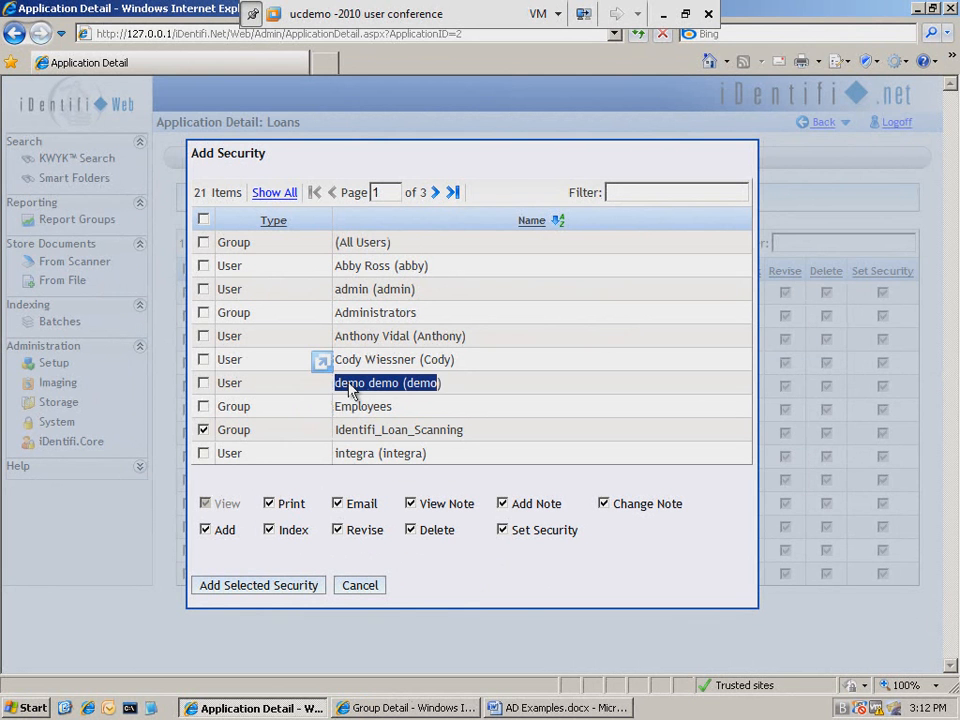
{"action": "double_click", "coordinate": [340, 429]}
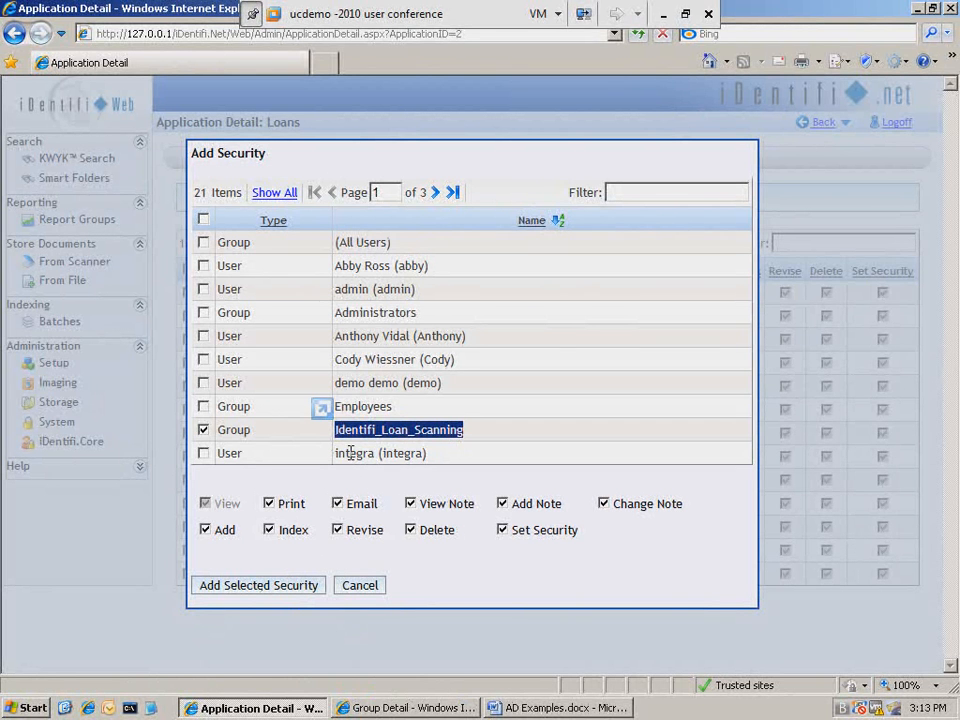
{"action": "left_click", "coordinate": [505, 533]}
{"action": "left_click", "coordinate": [412, 530]}
{"action": "left_click", "coordinate": [268, 530]}
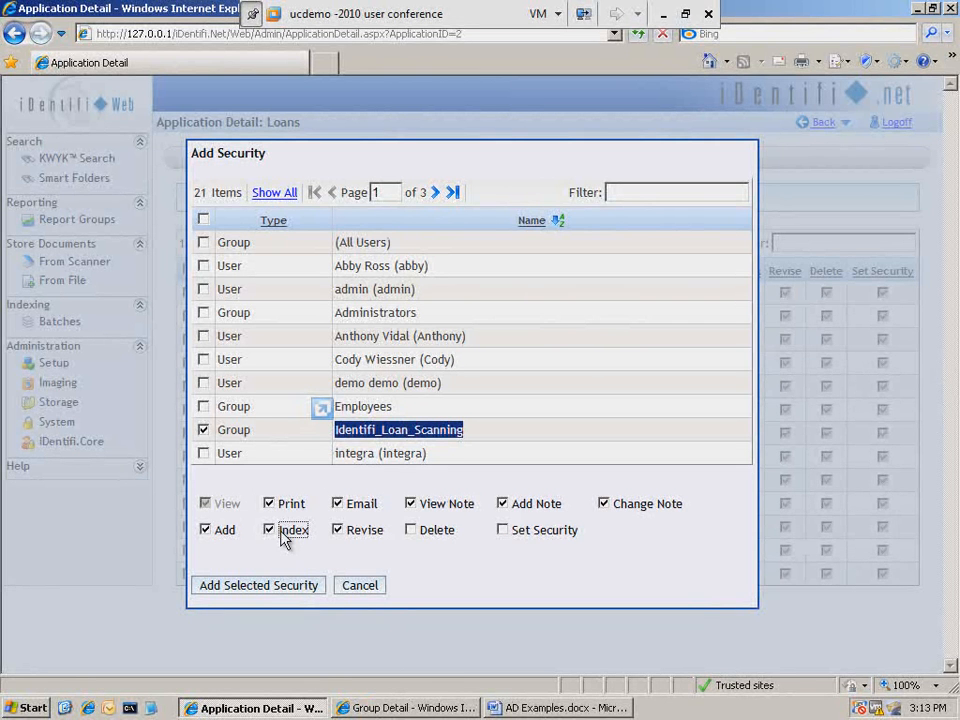
{"action": "left_click", "coordinate": [243, 590]}
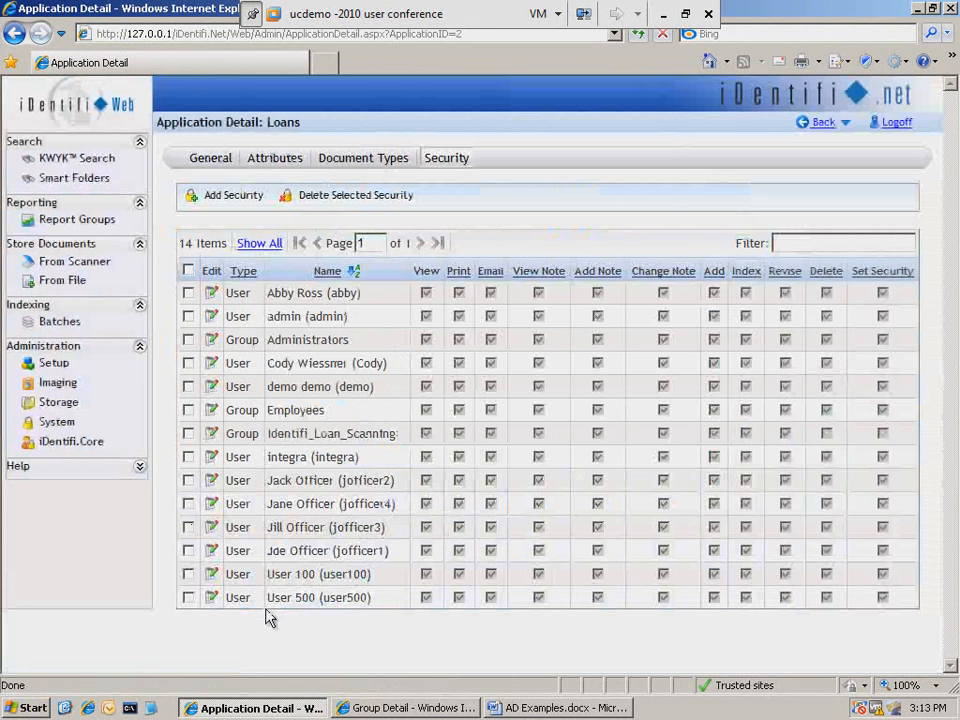
- Edit the group's Loans security entry to remove the Email permission and update it
{"action": "left_click_drag", "start_coordinate": [397, 433], "coordinate": [345, 433]}
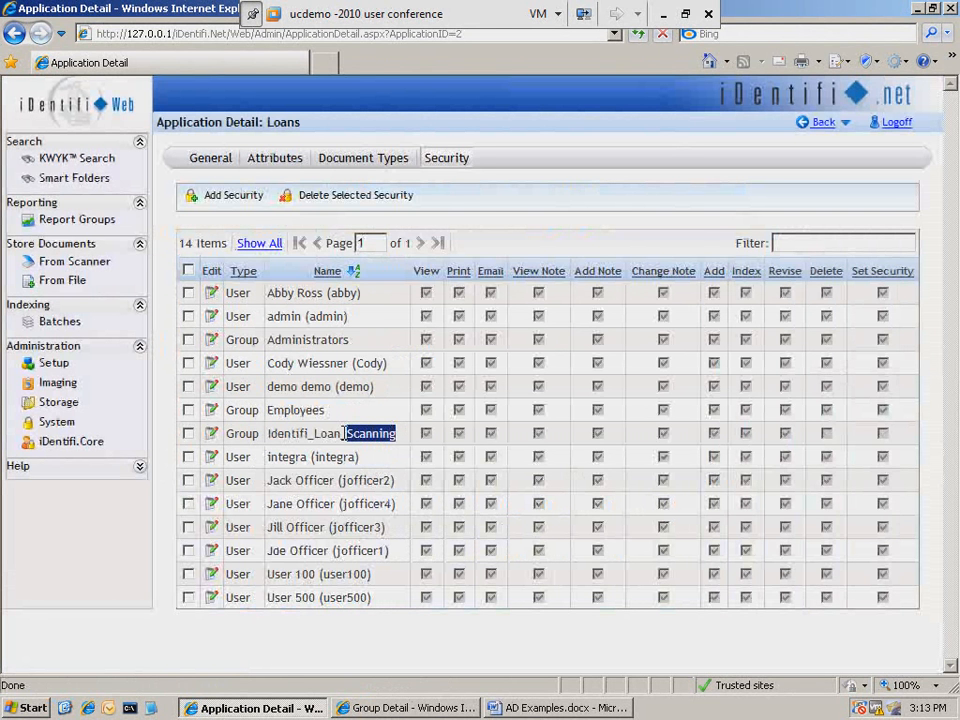
{"action": "double_click", "coordinate": [345, 433]}
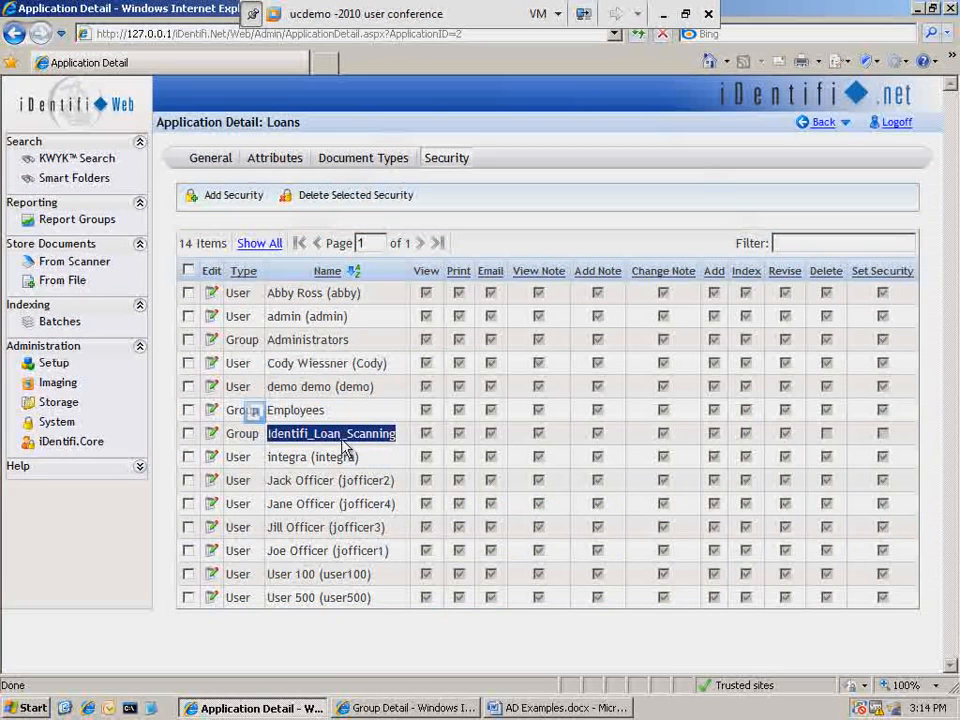
{"action": "left_click", "coordinate": [212, 434]}
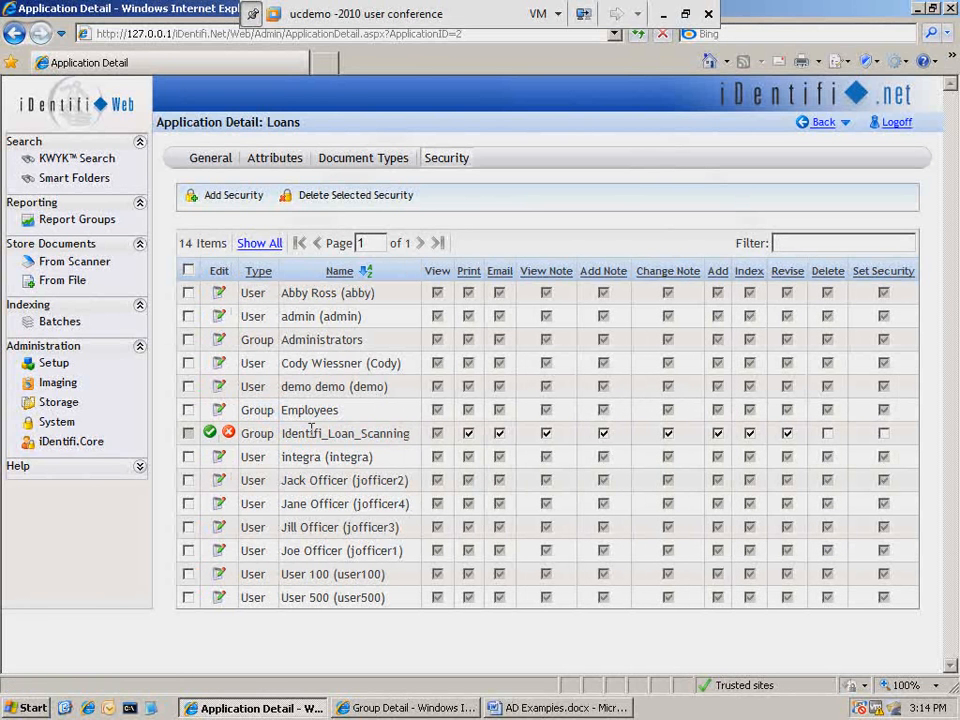
{"action": "left_click", "coordinate": [468, 435]}
{"action": "left_click", "coordinate": [500, 435]}
{"action": "left_click", "coordinate": [500, 435]}
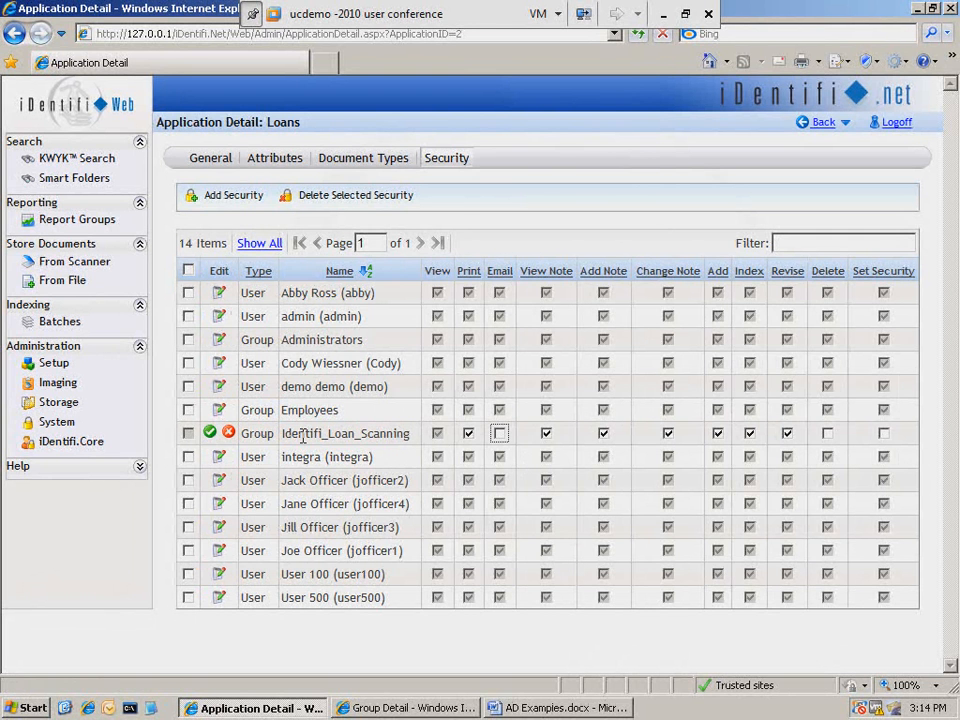
{"action": "left_click", "coordinate": [210, 434]}
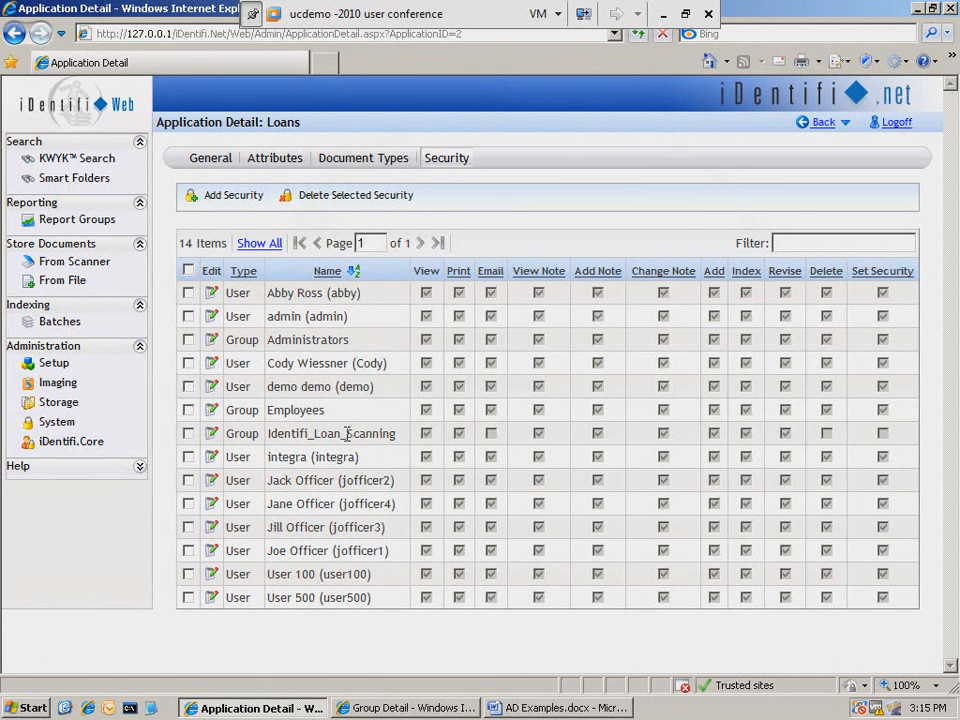
- Open the Loans_BW scan plan from the Imaging scan plans list
{"action": "left_click_drag", "start_coordinate": [347, 433], "coordinate": [397, 434]}
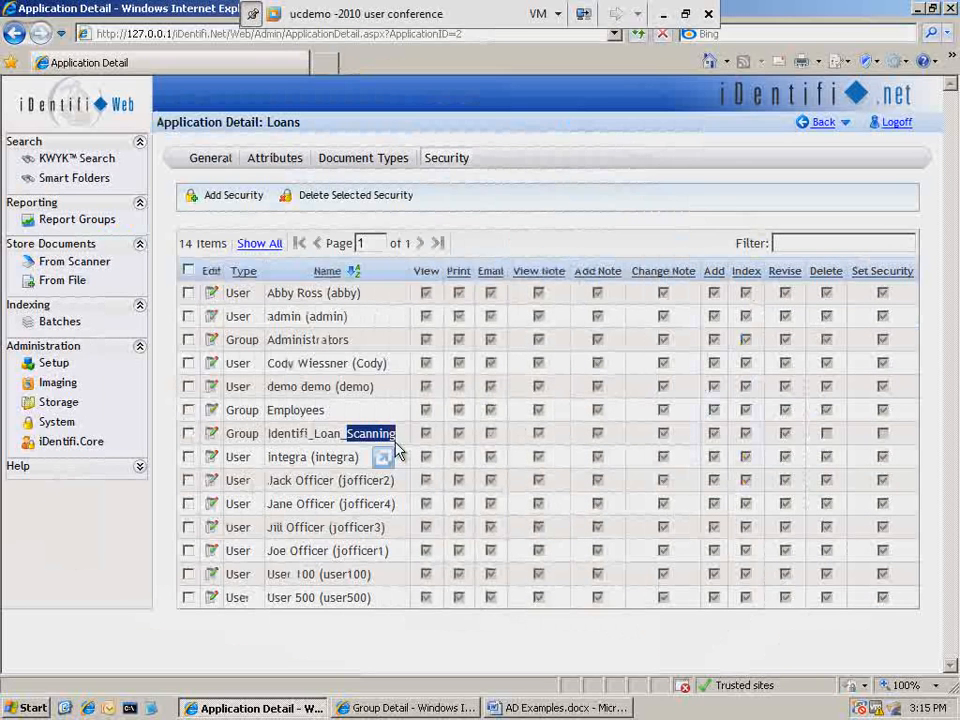
{"action": "left_click", "coordinate": [59, 384]}
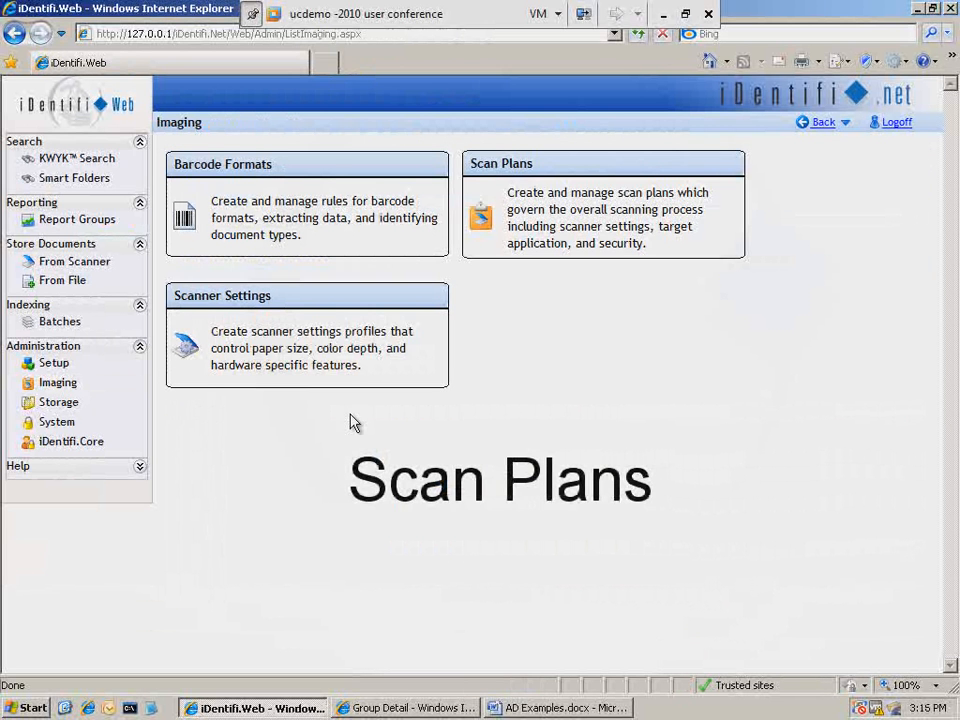
{"action": "left_click", "coordinate": [620, 210]}
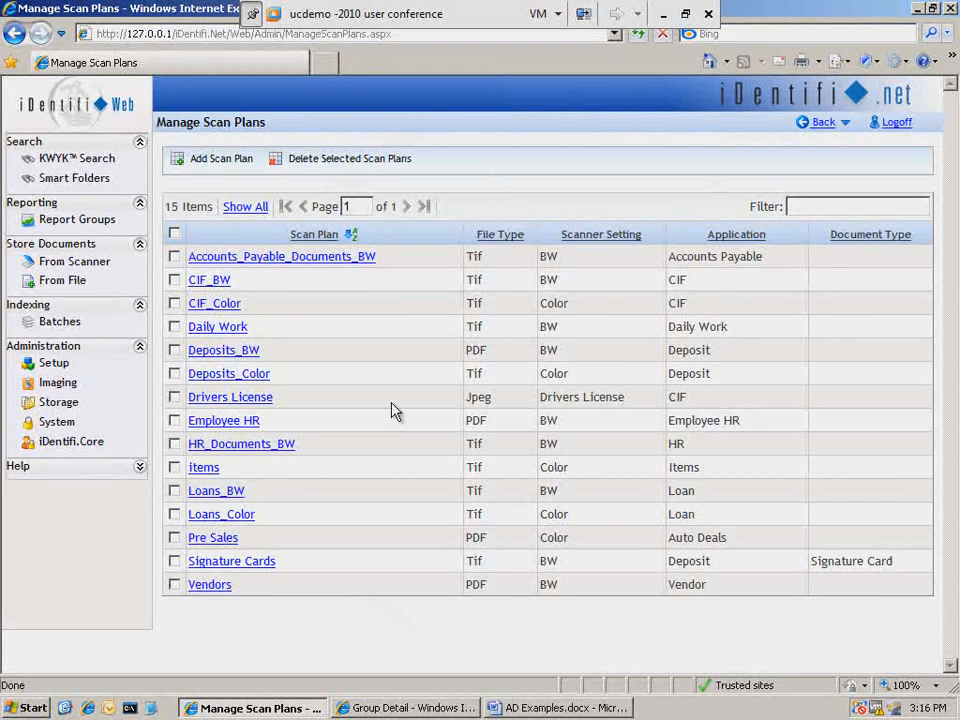
{"action": "left_click", "coordinate": [210, 493]}
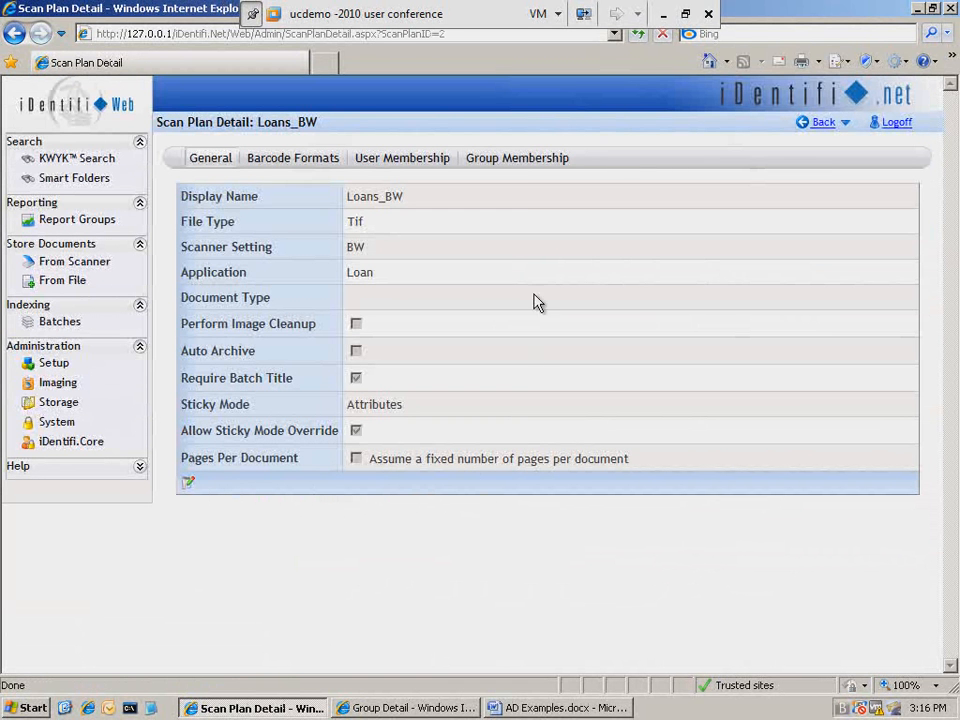
- Add the Identifi_Loan_Scanning group to the Loans_BW scan plan's group membership
{"action": "left_click", "coordinate": [516, 163]}
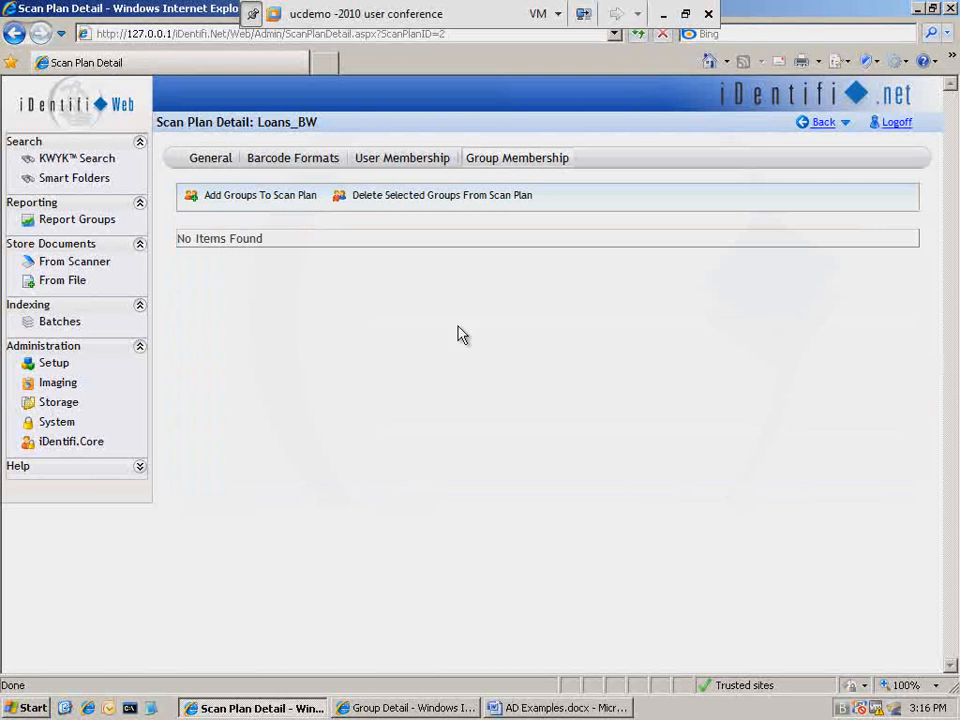
{"action": "left_click", "coordinate": [214, 196]}
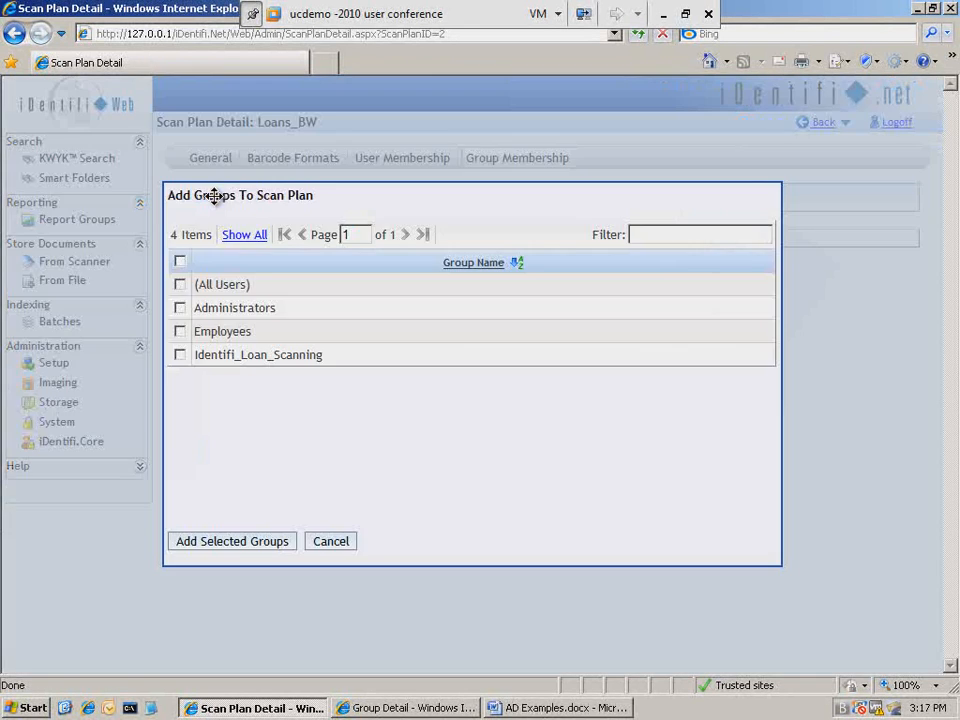
{"action": "left_click", "coordinate": [181, 355]}
{"action": "left_click", "coordinate": [237, 546]}
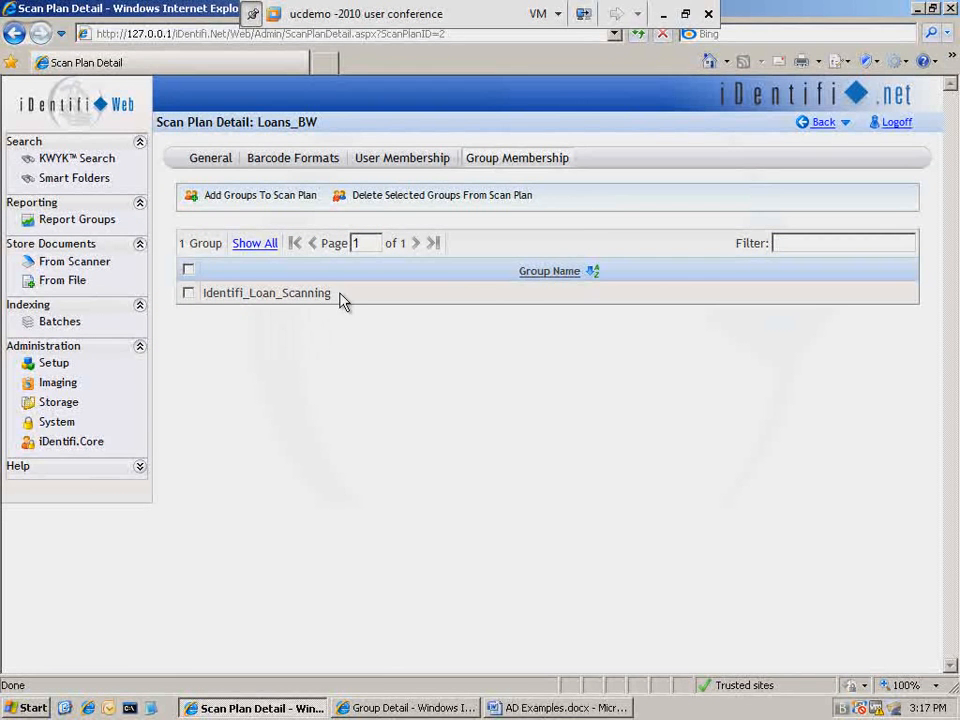
{"action": "left_click_drag", "start_coordinate": [245, 300], "coordinate": [216, 296]}
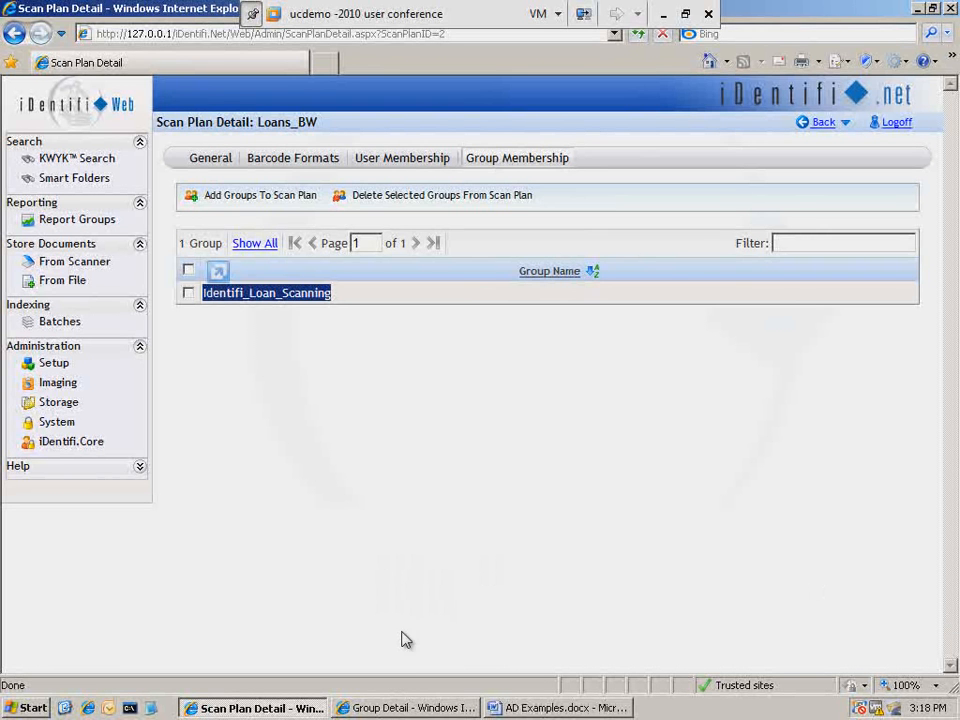
- Review the users belonging to the Identifi_Loan_Scanning group in iDentifi.Core, then return to the scan plan window
{"action": "left_click", "coordinate": [405, 709]}
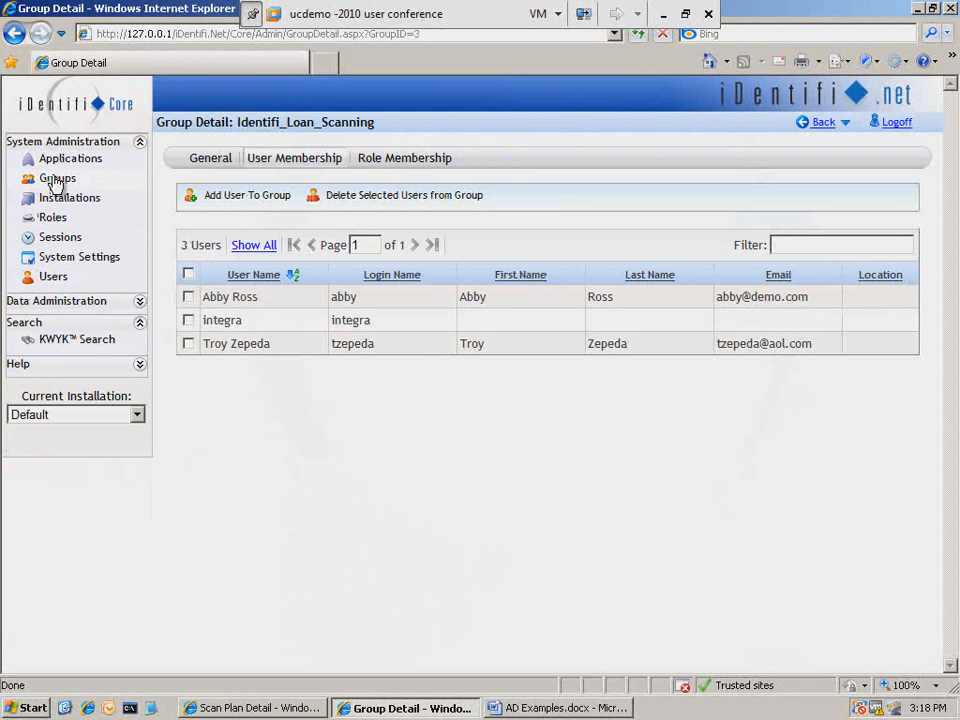
{"action": "left_click", "coordinate": [57, 181]}
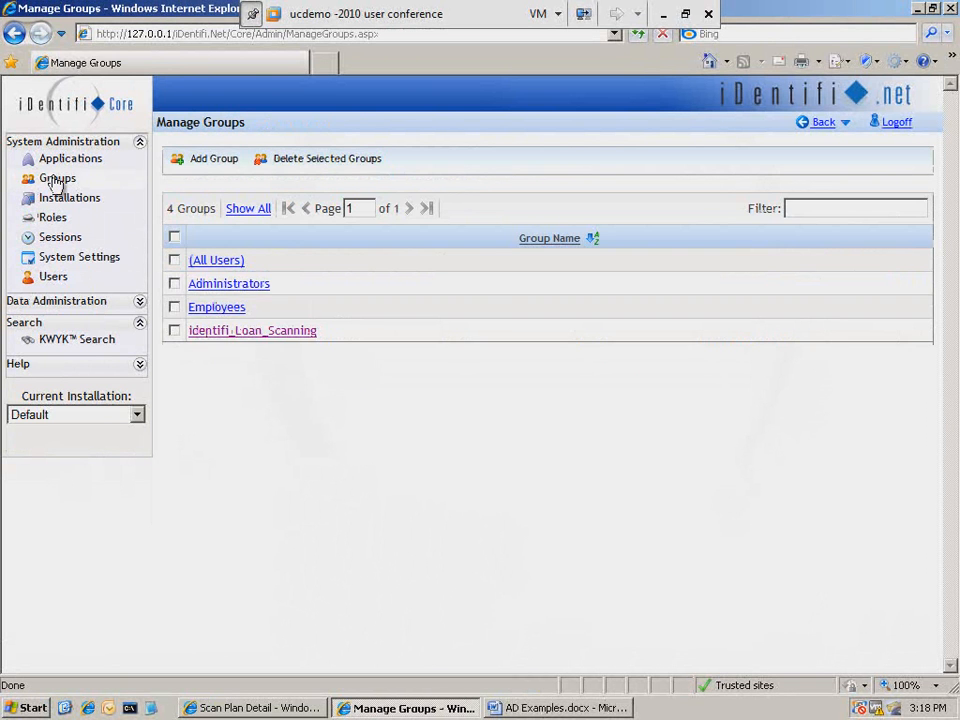
{"action": "left_click", "coordinate": [297, 333]}
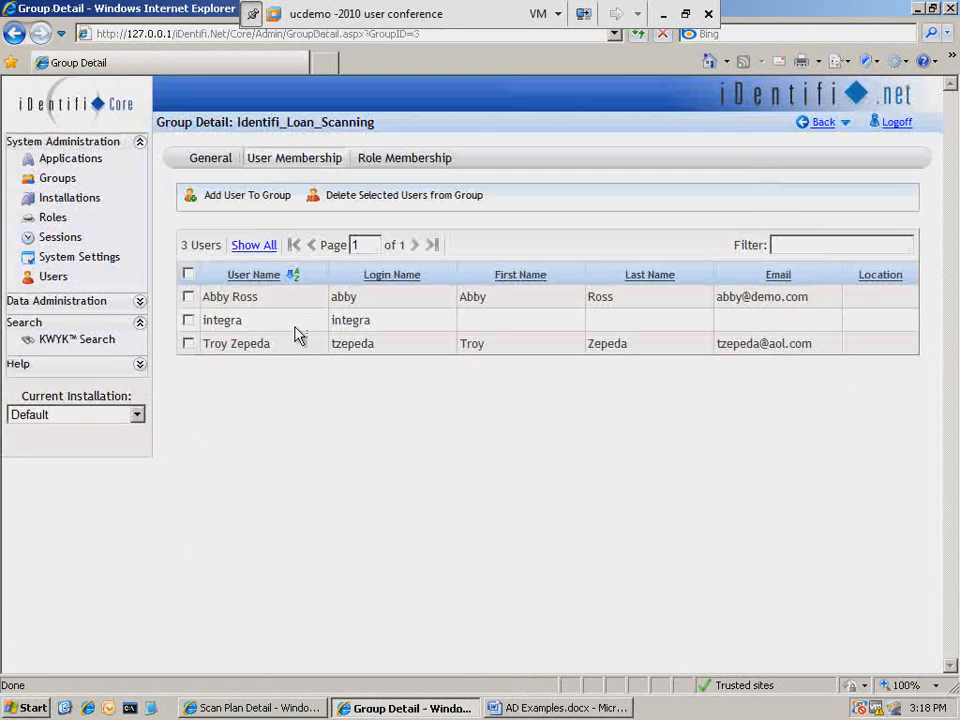
{"action": "left_click_drag", "start_coordinate": [249, 328], "coordinate": [202, 323]}
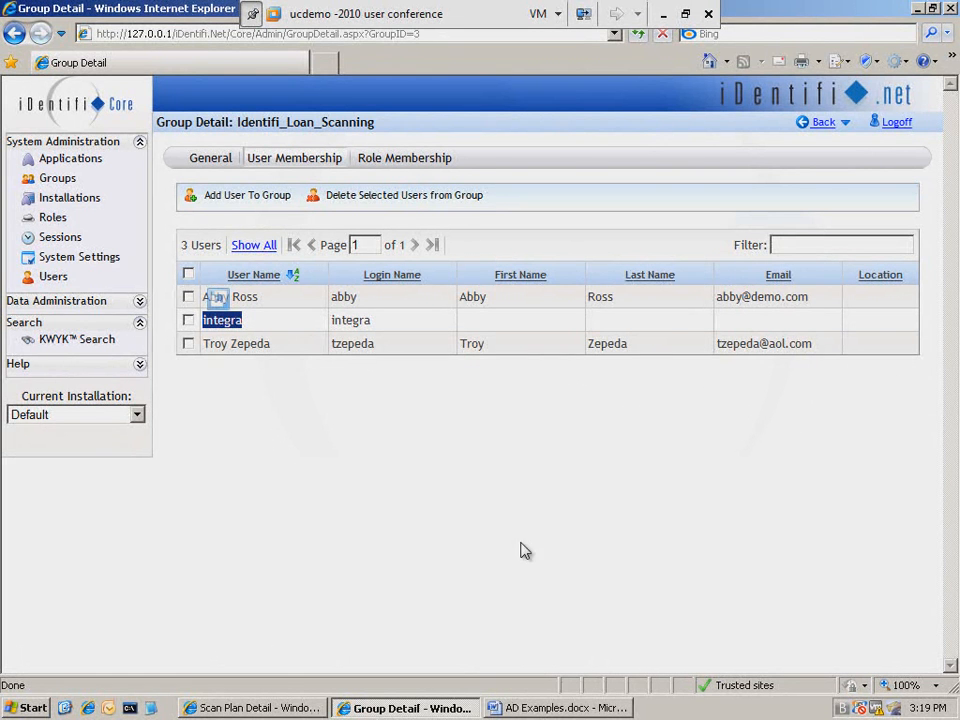
{"action": "left_click", "coordinate": [255, 708]}
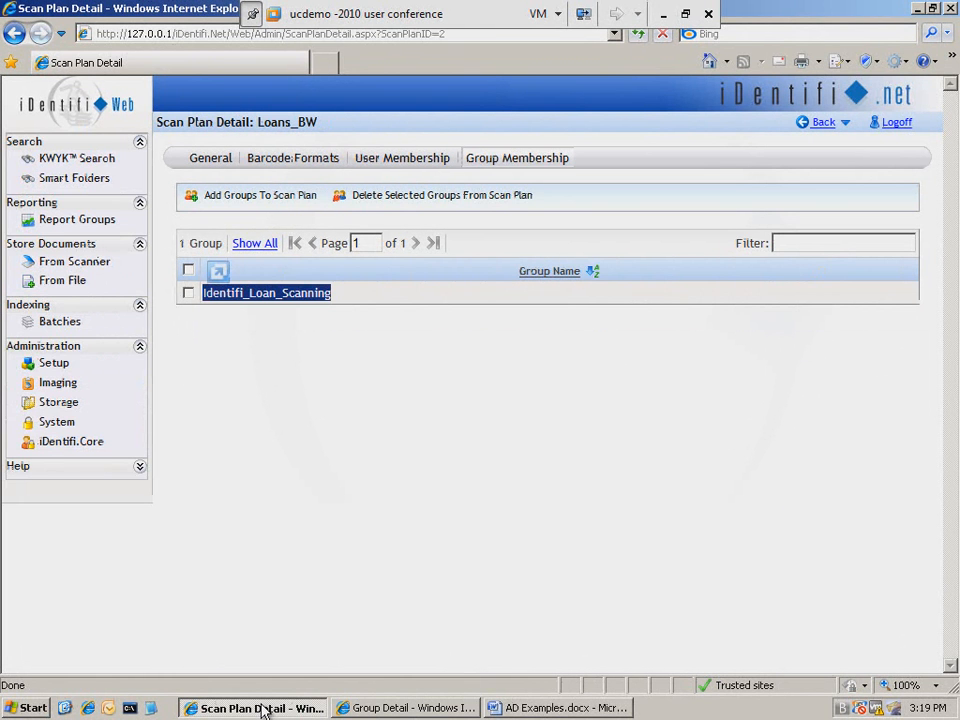
{"action": "left_click", "coordinate": [263, 520]}
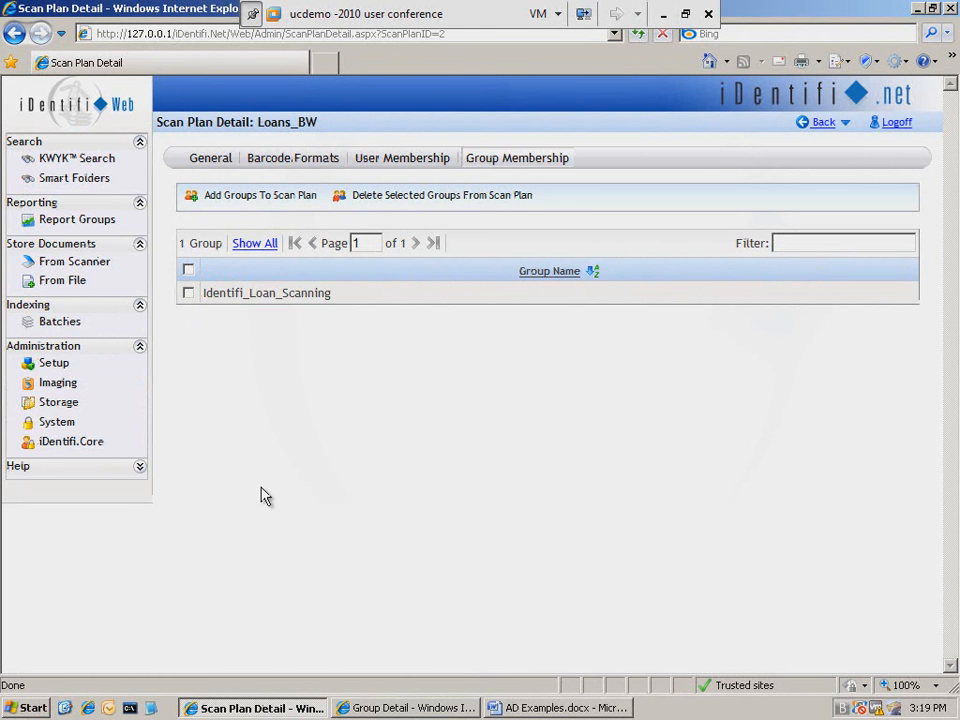
- Launch scanning from scanner to view the available scan plans list, then close the scanning application
{"action": "left_click", "coordinate": [86, 265]}
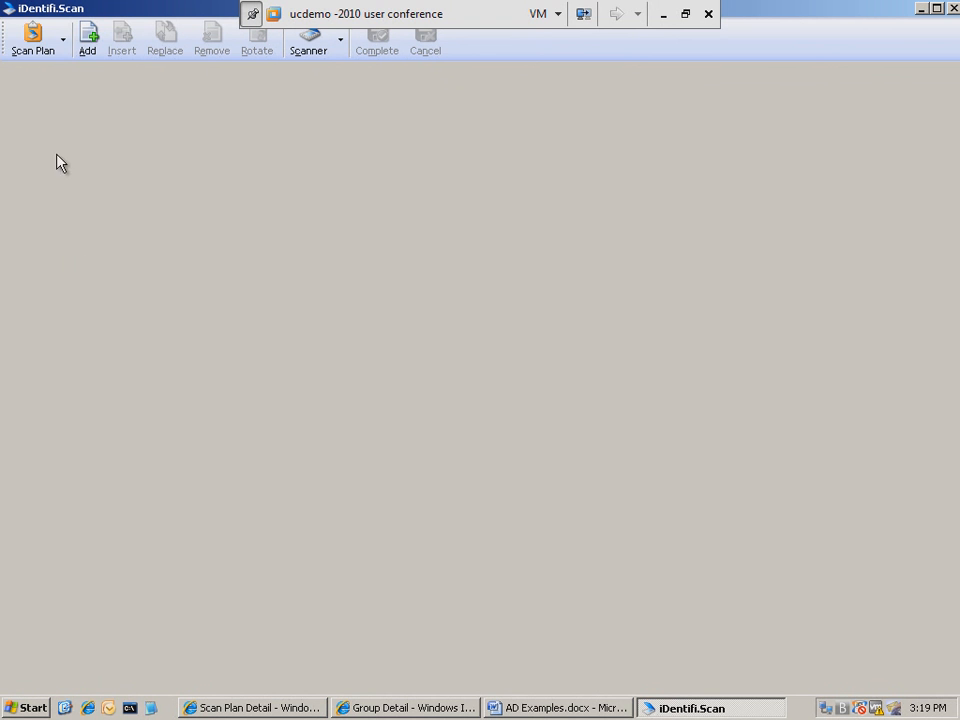
{"action": "left_click", "coordinate": [66, 46]}
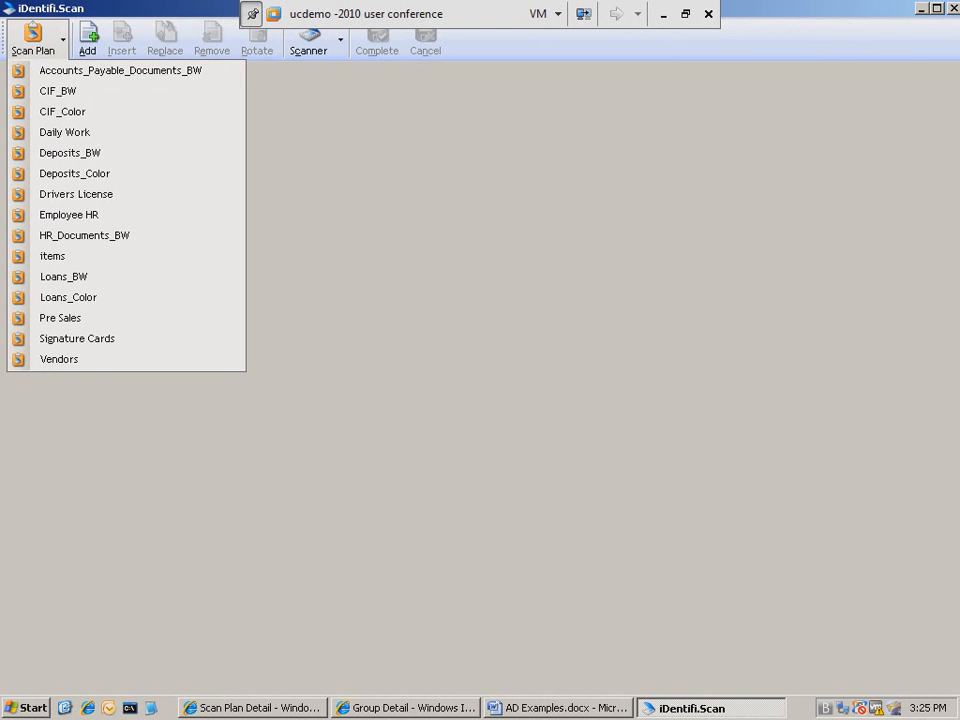
{"action": "left_click", "coordinate": [786, 166]}
{"action": "left_click", "coordinate": [951, 8]}
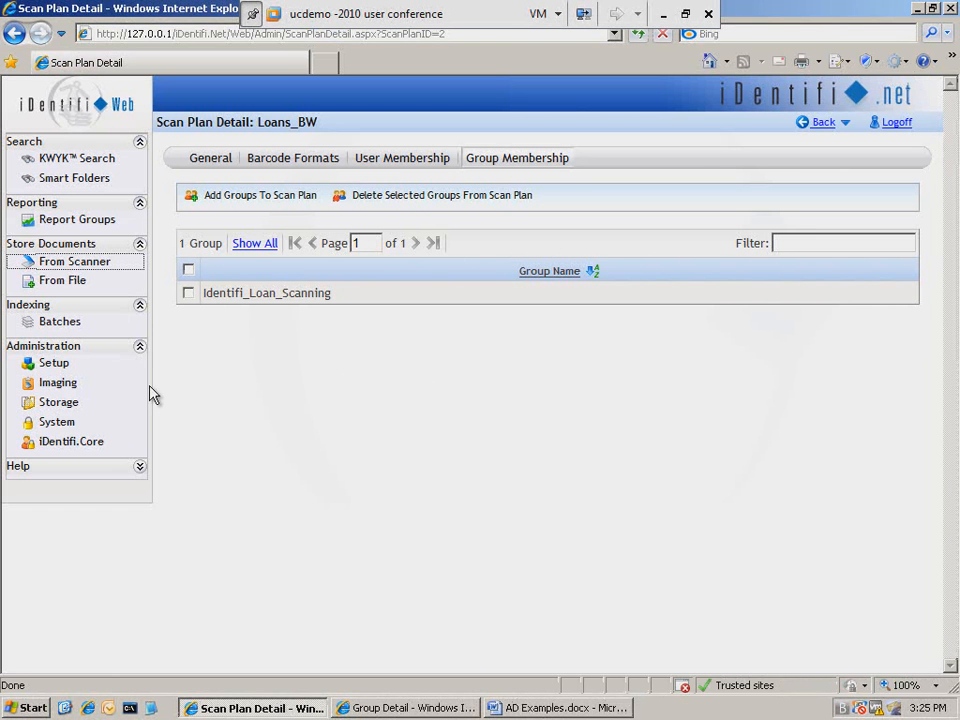
- Review the Imaging scanner settings, hardware profiles and barcode formats lists
{"action": "left_click", "coordinate": [62, 386]}
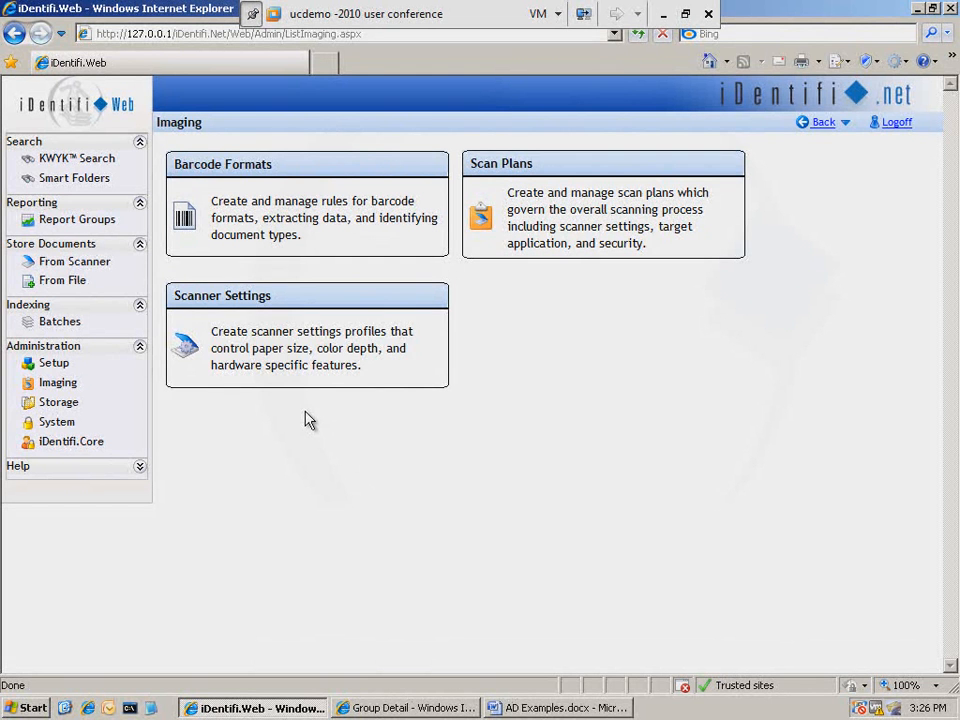
{"action": "left_click", "coordinate": [301, 345]}
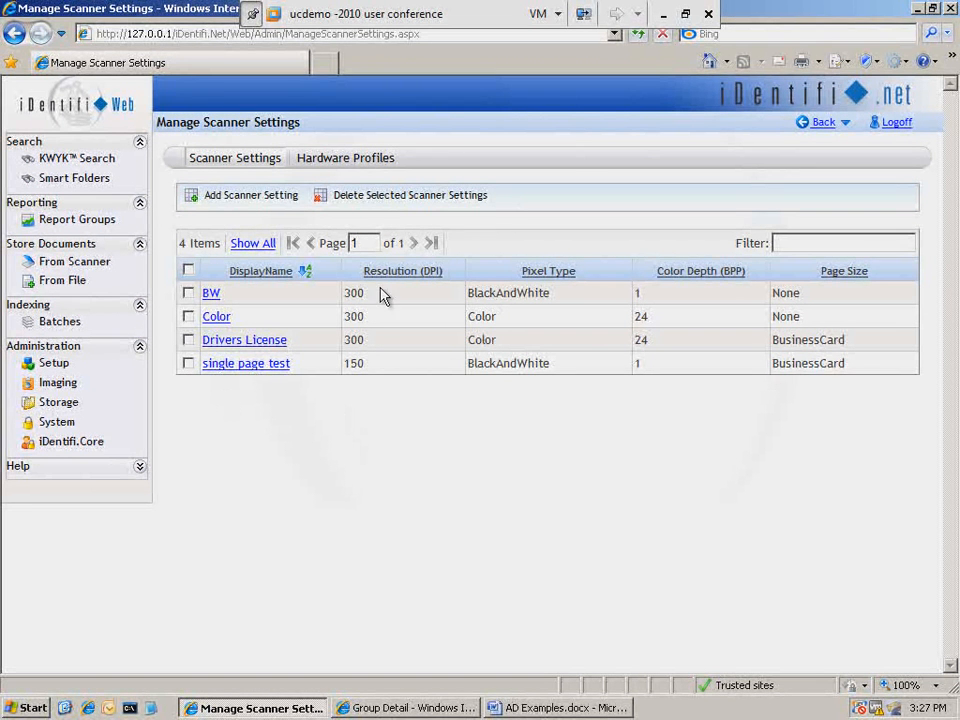
{"action": "left_click", "coordinate": [350, 159]}
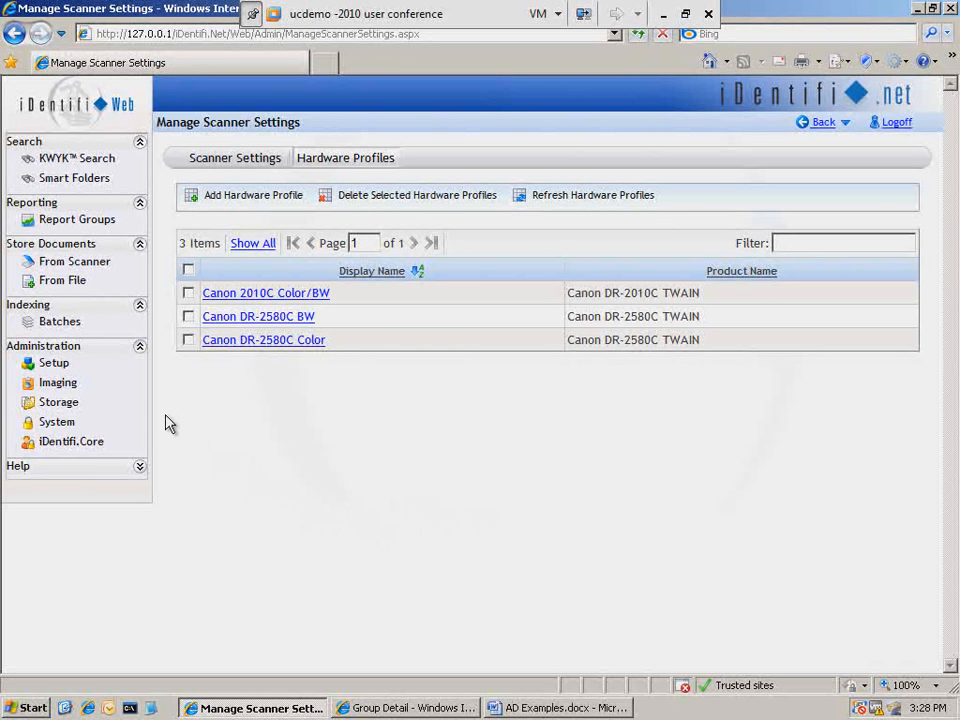
{"action": "left_click", "coordinate": [57, 386]}
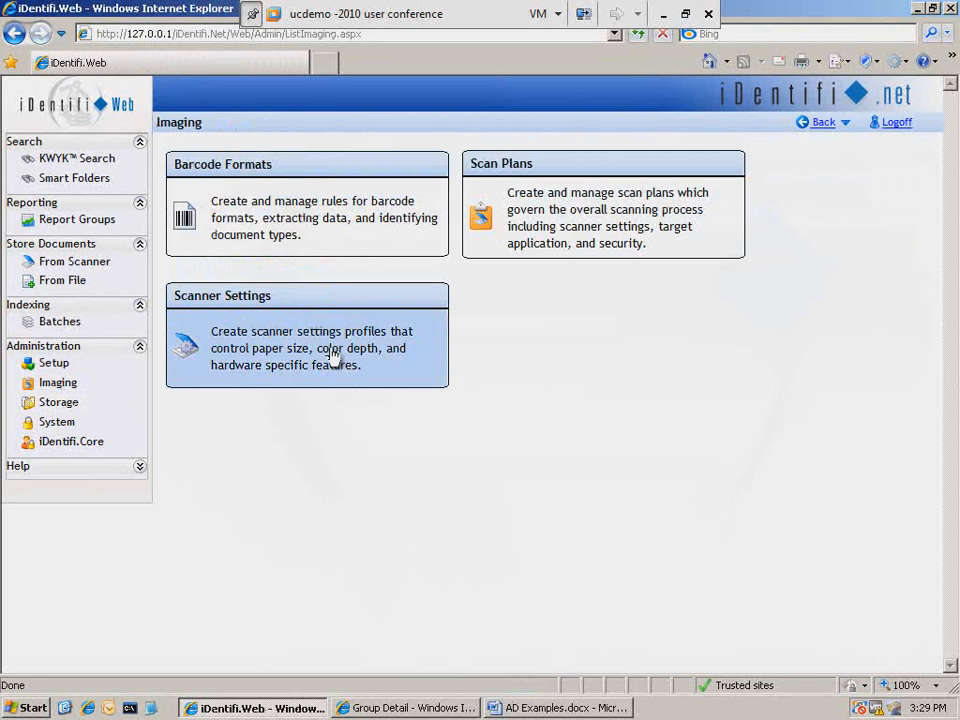
{"action": "left_click", "coordinate": [313, 219]}
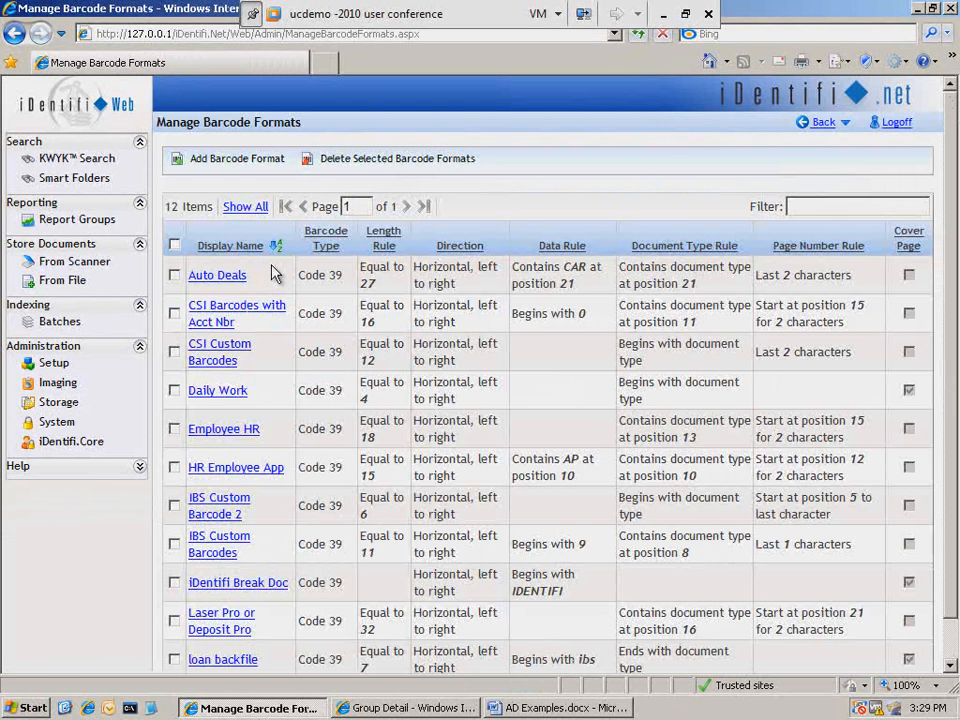
{"action": "scroll", "coordinate": [275, 273], "scroll_direction": "down", "scroll_amount": 1}
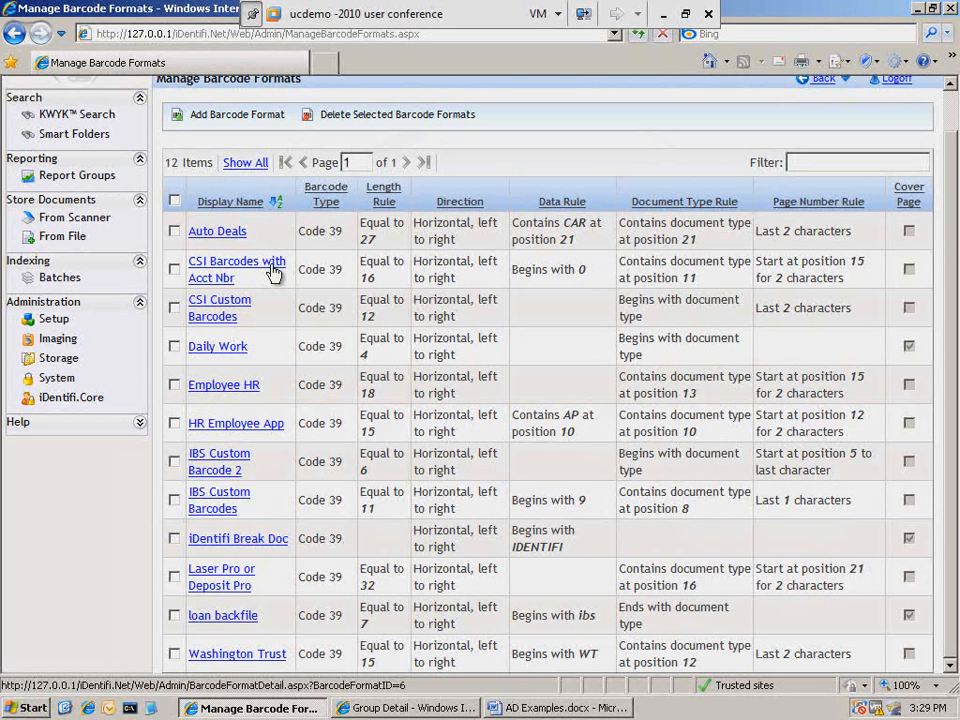
- Open the Loans_BW scan plan and review its general settings and assigned barcode formats
{"action": "left_click", "coordinate": [58, 341]}
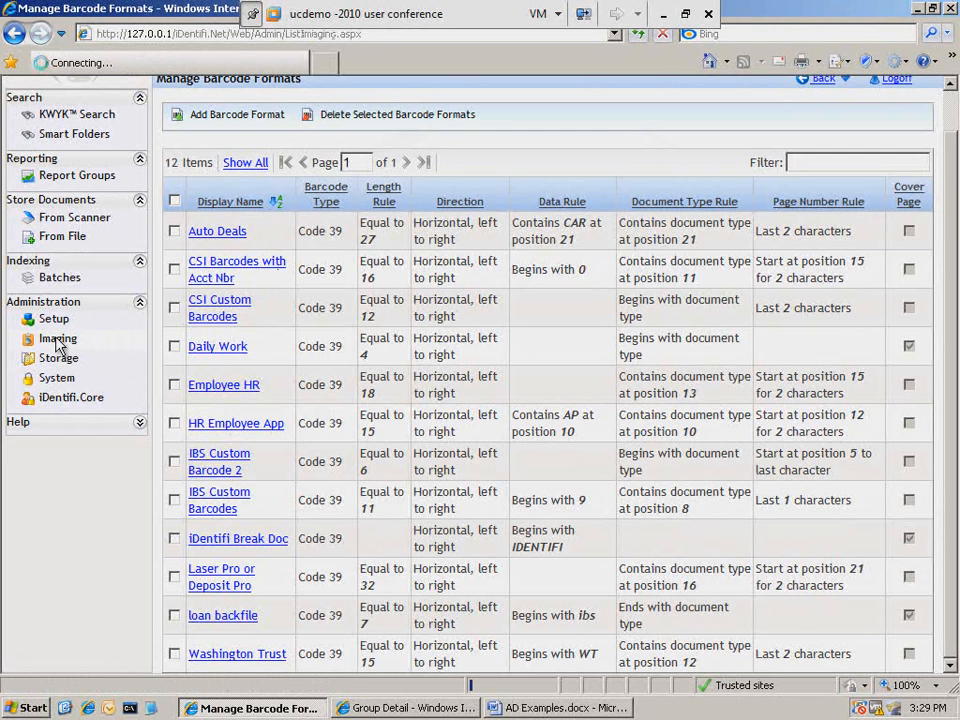
{"action": "left_click", "coordinate": [608, 214]}
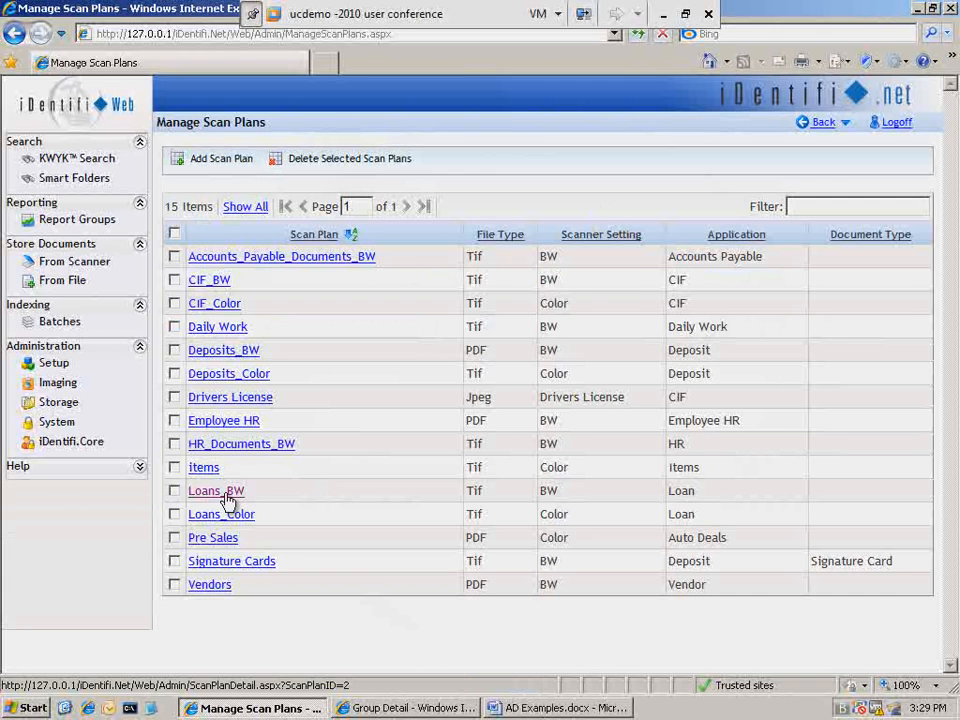
{"action": "left_click", "coordinate": [228, 499]}
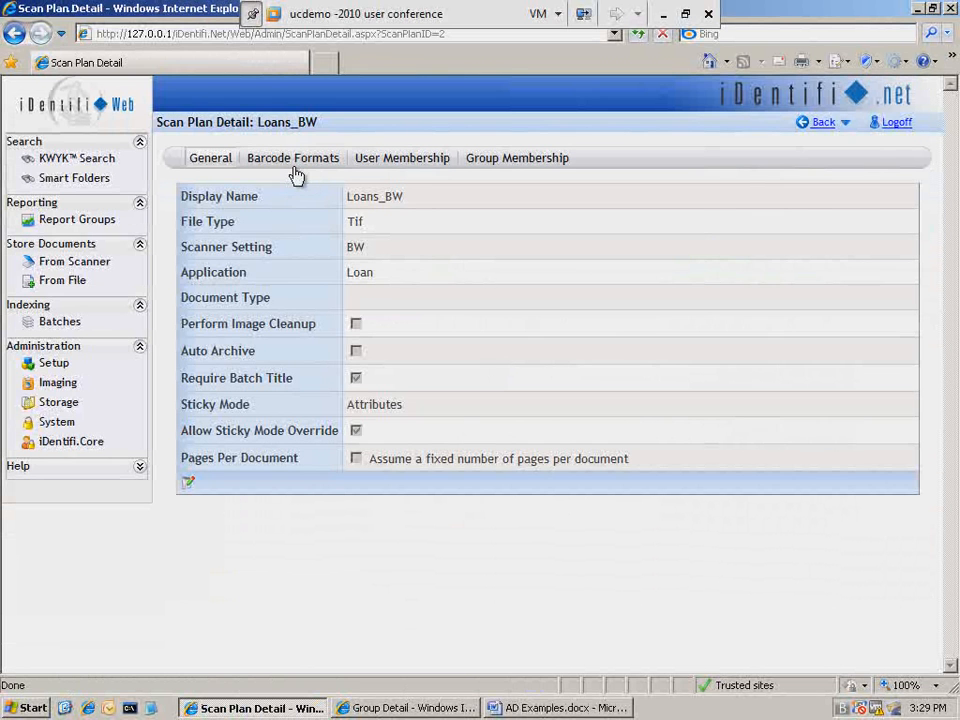
{"action": "left_click_drag", "start_coordinate": [388, 250], "coordinate": [351, 256]}
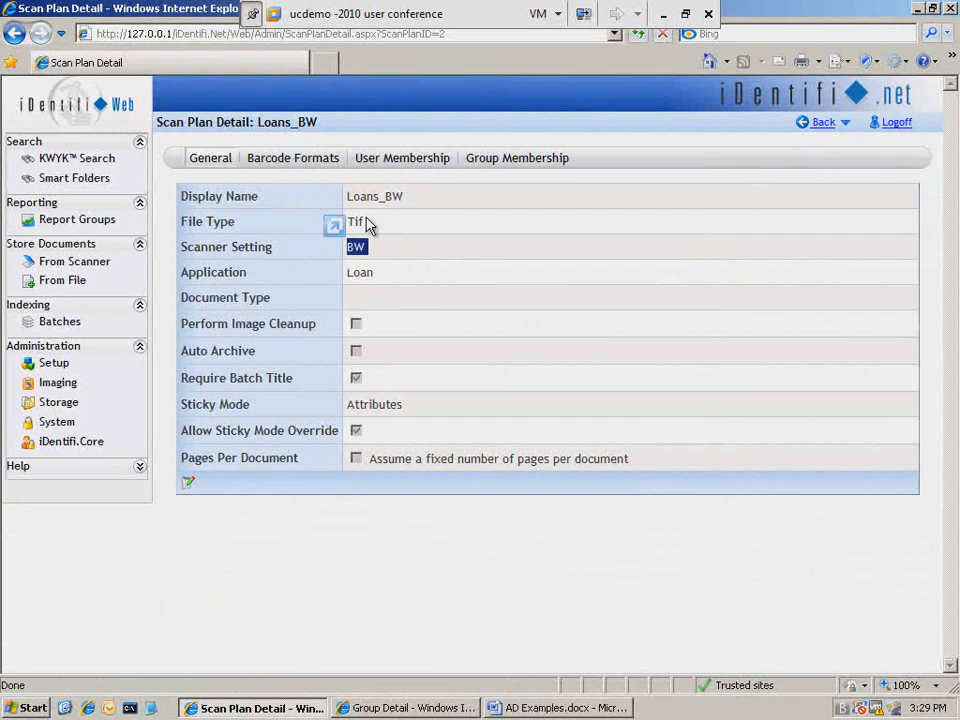
{"action": "left_click_drag", "start_coordinate": [366, 223], "coordinate": [351, 229]}
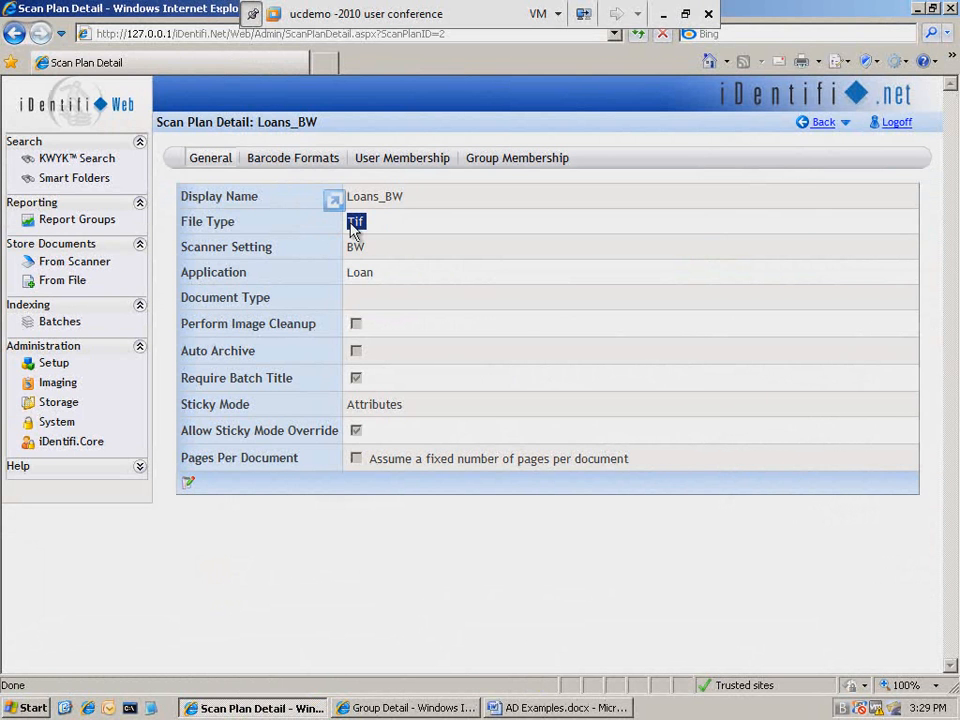
{"action": "left_click_drag", "start_coordinate": [405, 286], "coordinate": [366, 277]}
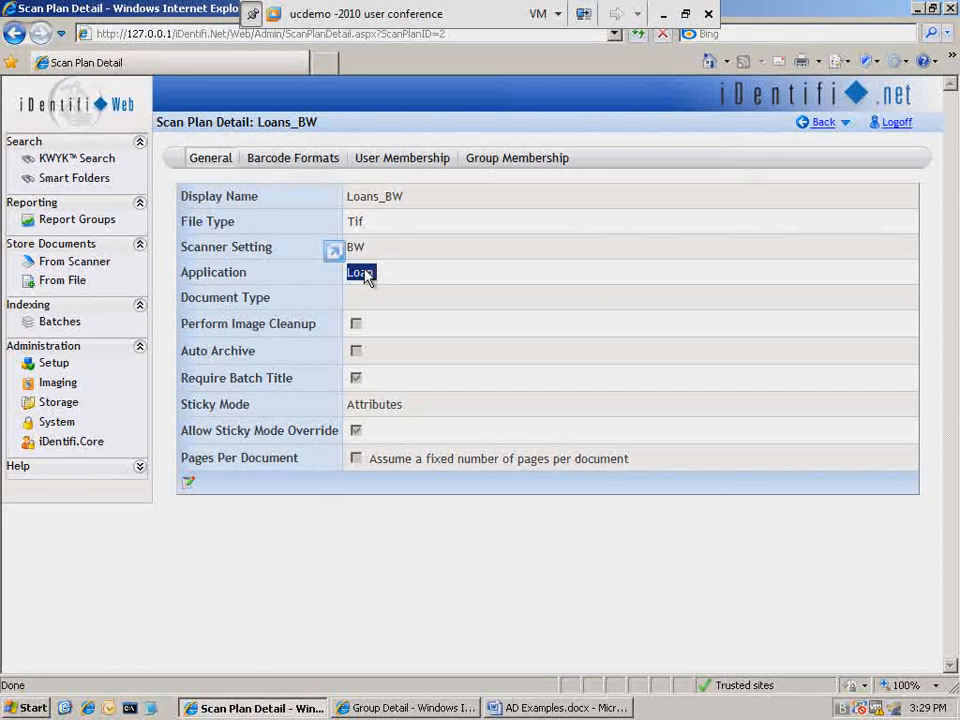
{"action": "left_click", "coordinate": [290, 160]}
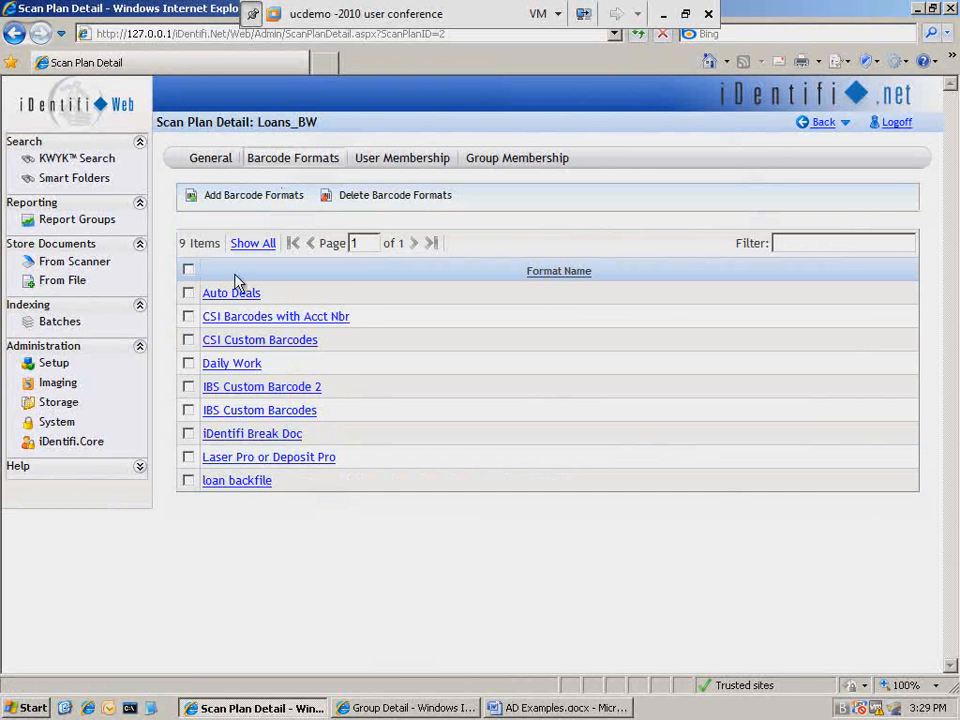
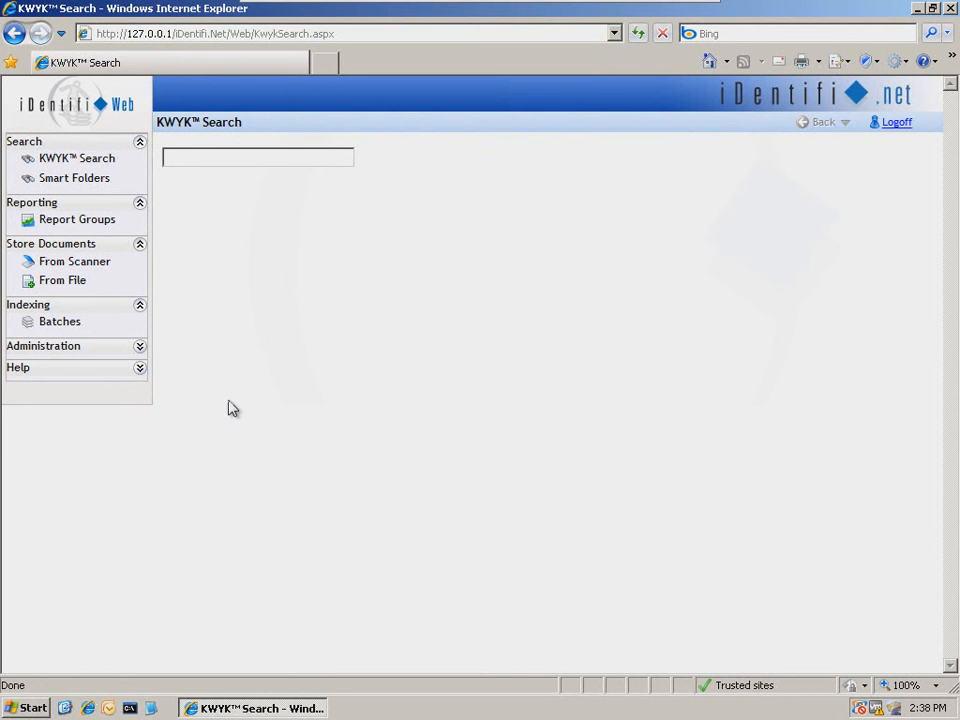
- Select the CIF application and add Correspondence doc.docx from the User Training\Web folder to the upload list
{"action": "left_click", "coordinate": [63, 284]}
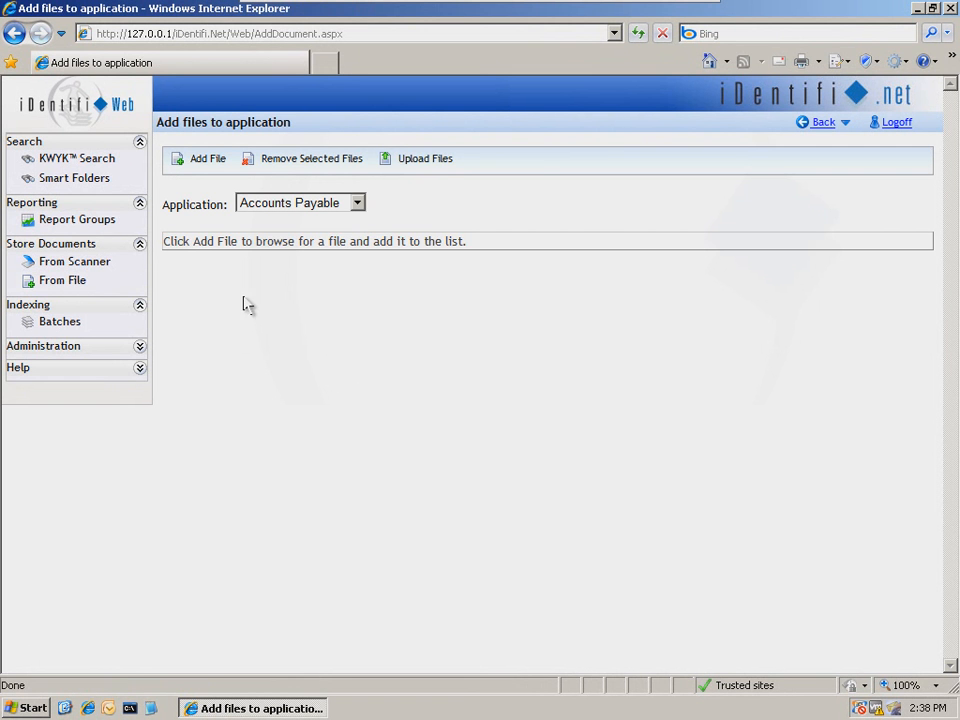
{"action": "left_click", "coordinate": [358, 203]}
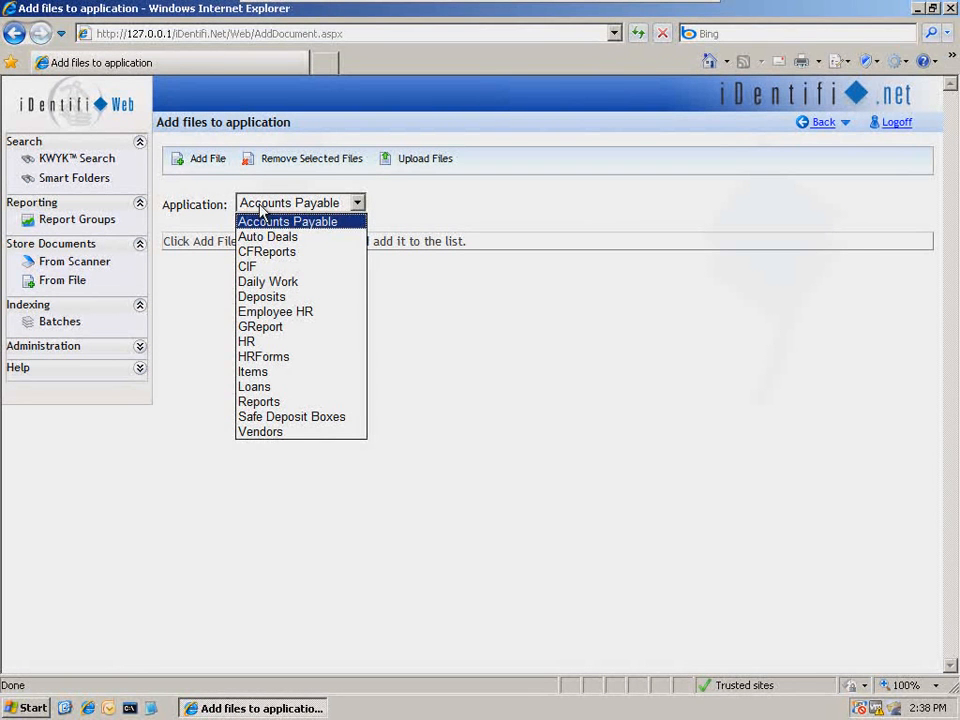
{"action": "left_click", "coordinate": [248, 267]}
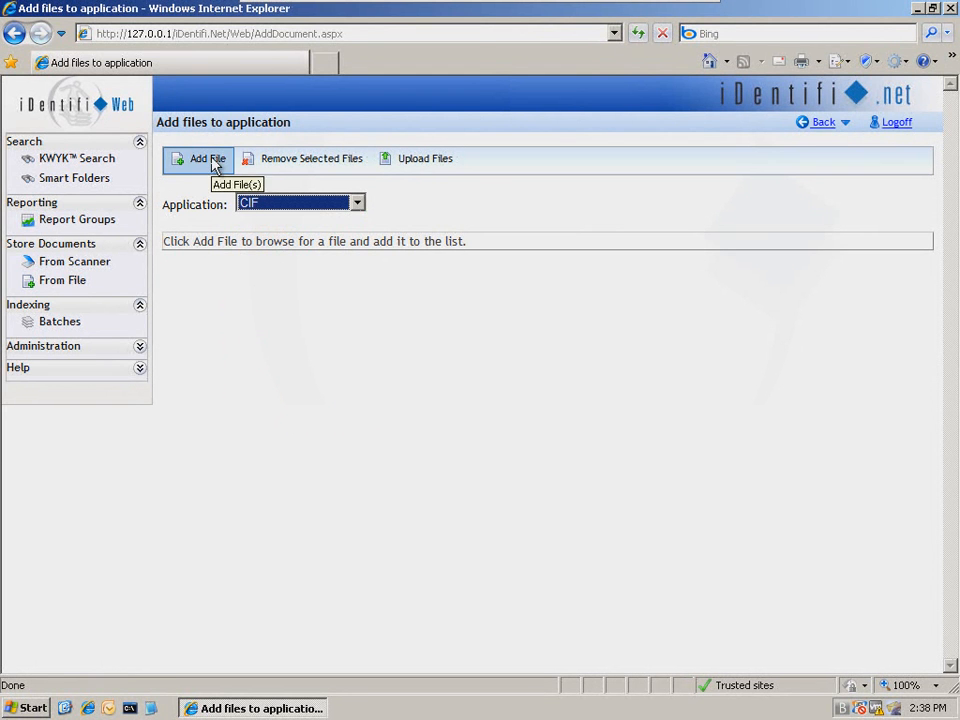
{"action": "left_click", "coordinate": [214, 163]}
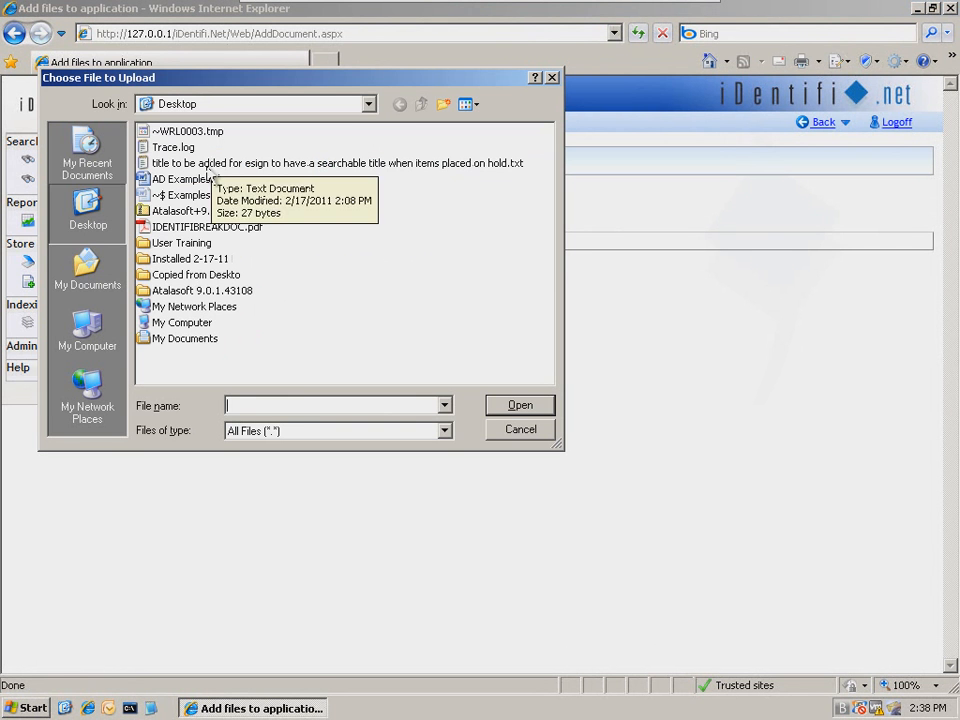
{"action": "double_click", "coordinate": [173, 244]}
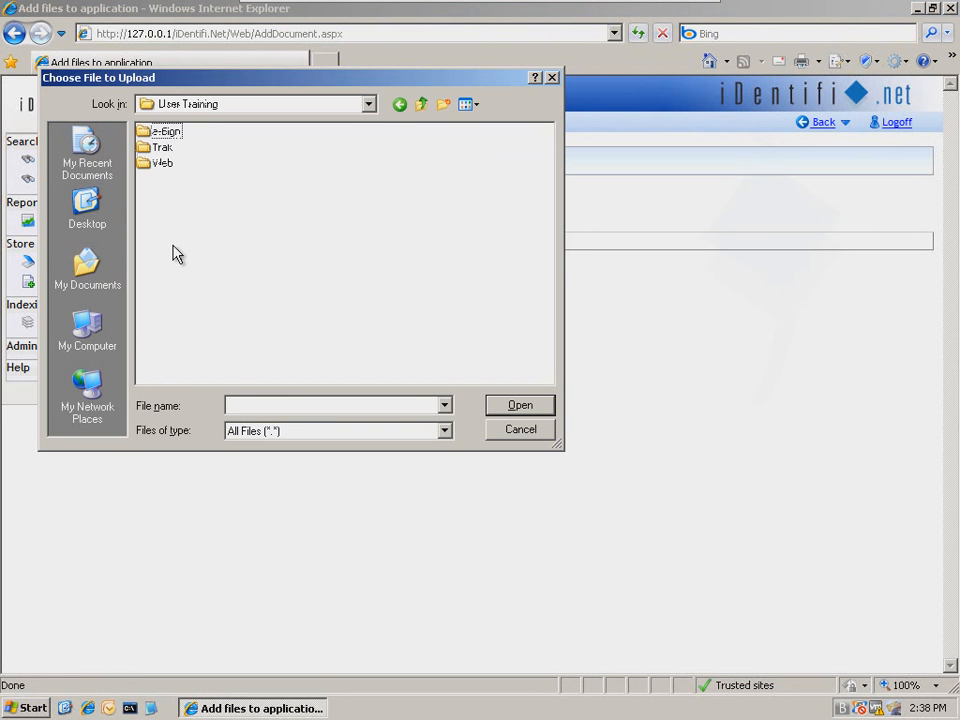
{"action": "double_click", "coordinate": [162, 165]}
{"action": "left_click", "coordinate": [158, 150]}
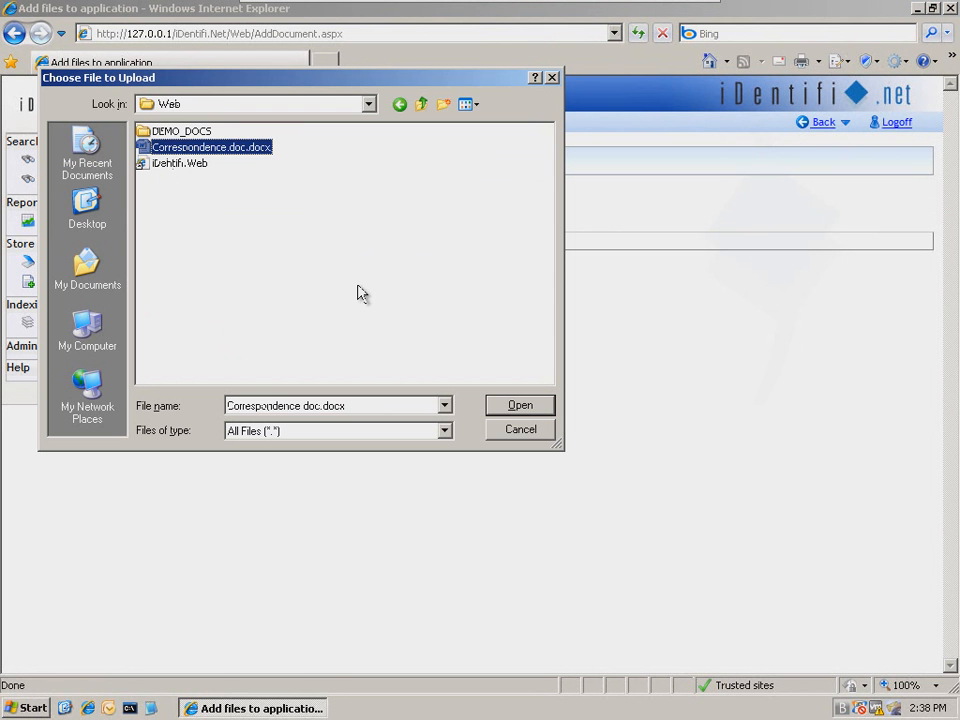
{"action": "left_click", "coordinate": [520, 405]}
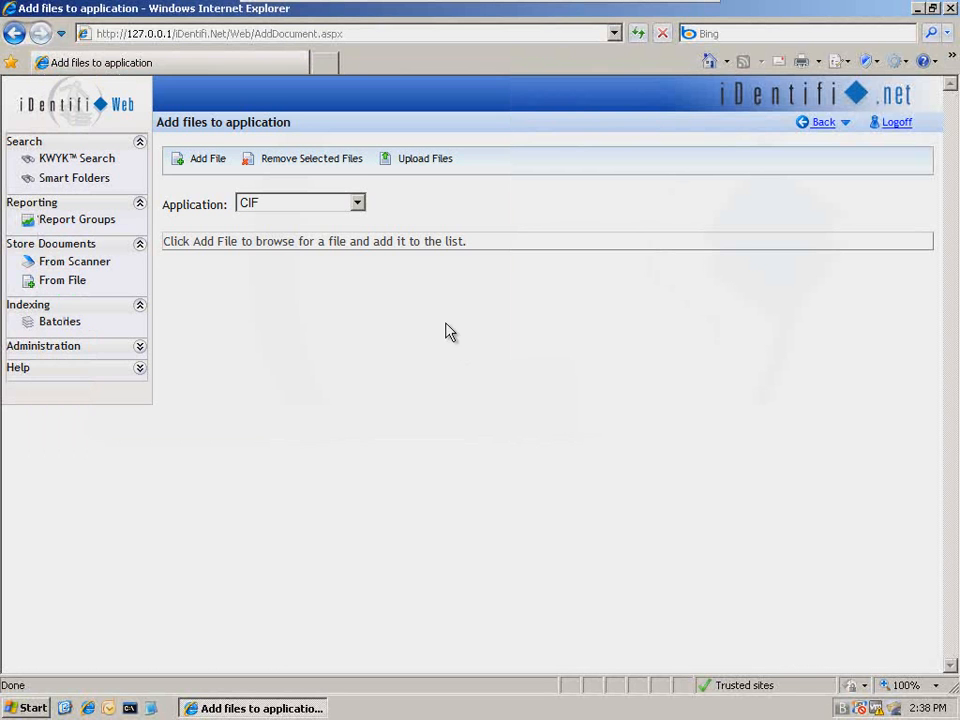
- Upload the listed file and go back from the index batch page without indexing it
{"action": "left_click", "coordinate": [418, 158]}
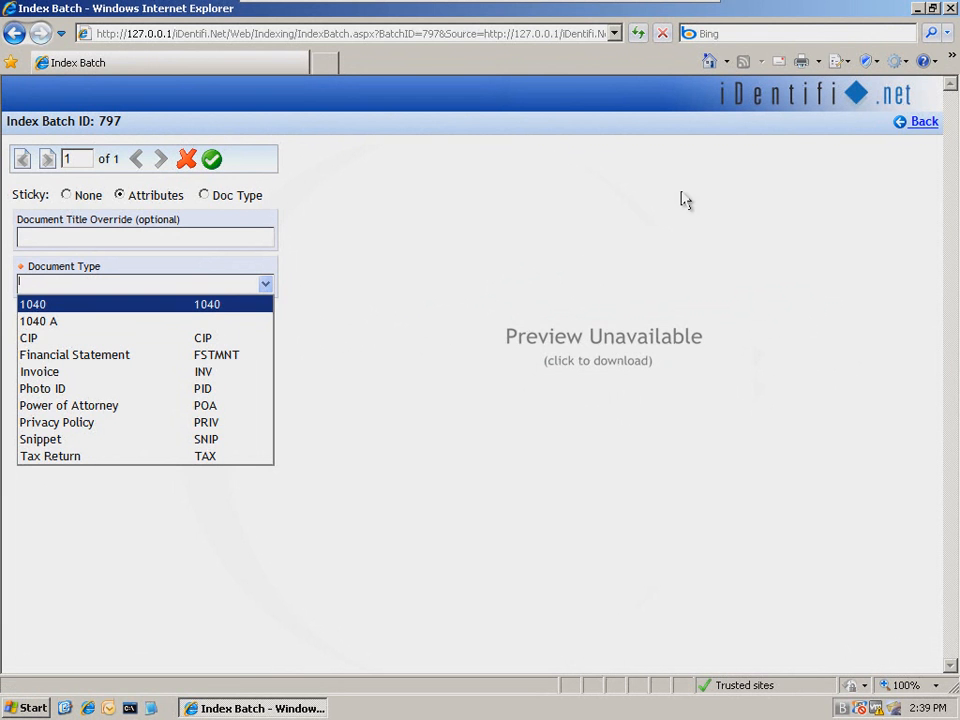
{"action": "left_click", "coordinate": [928, 123]}
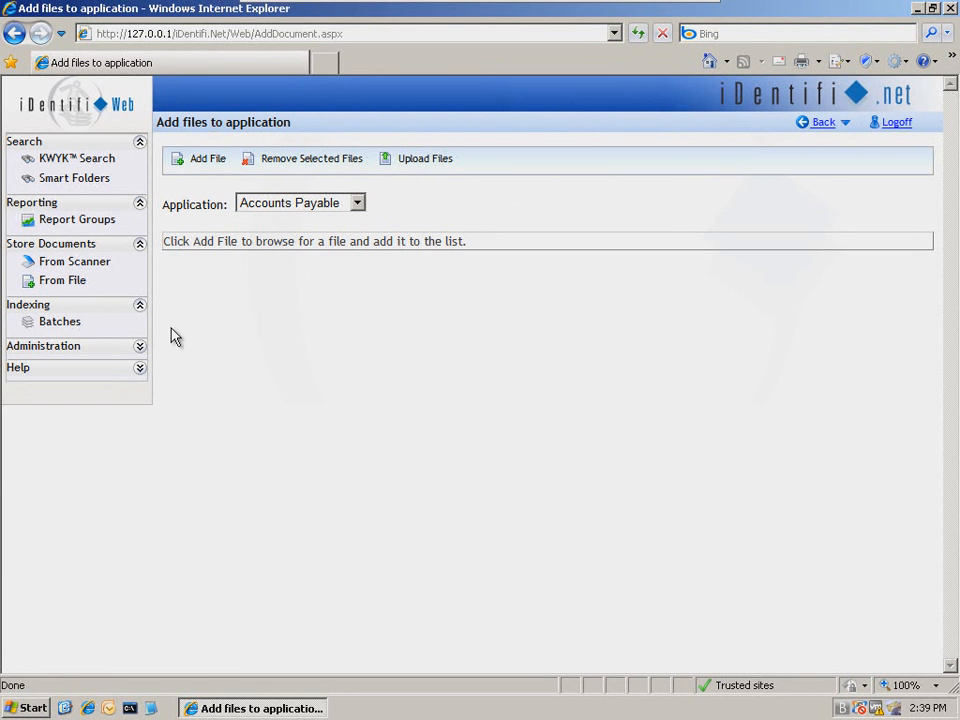
- Open the document types filtered to CIF and review the Tax Return document type's general settings and attributes
{"action": "left_click", "coordinate": [140, 350]}
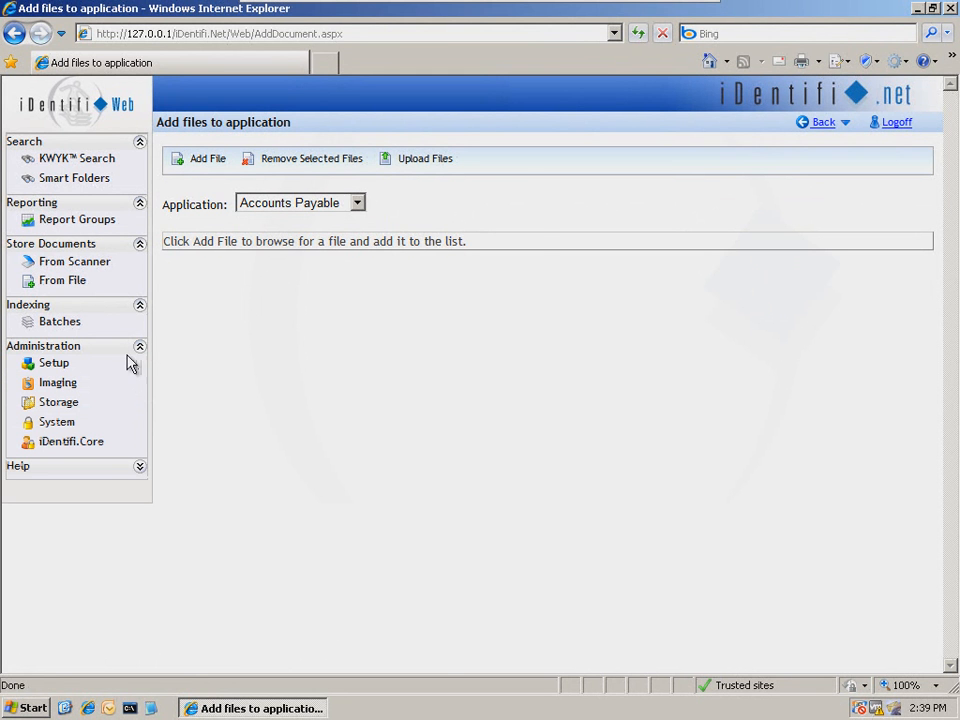
{"action": "left_click", "coordinate": [52, 364]}
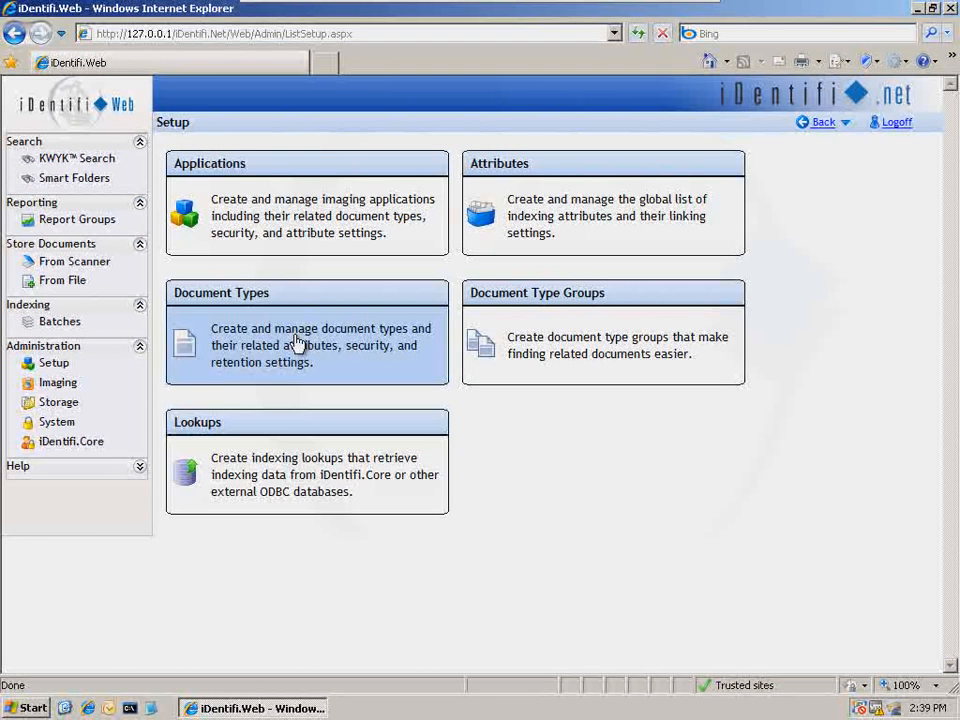
{"action": "left_click", "coordinate": [297, 342]}
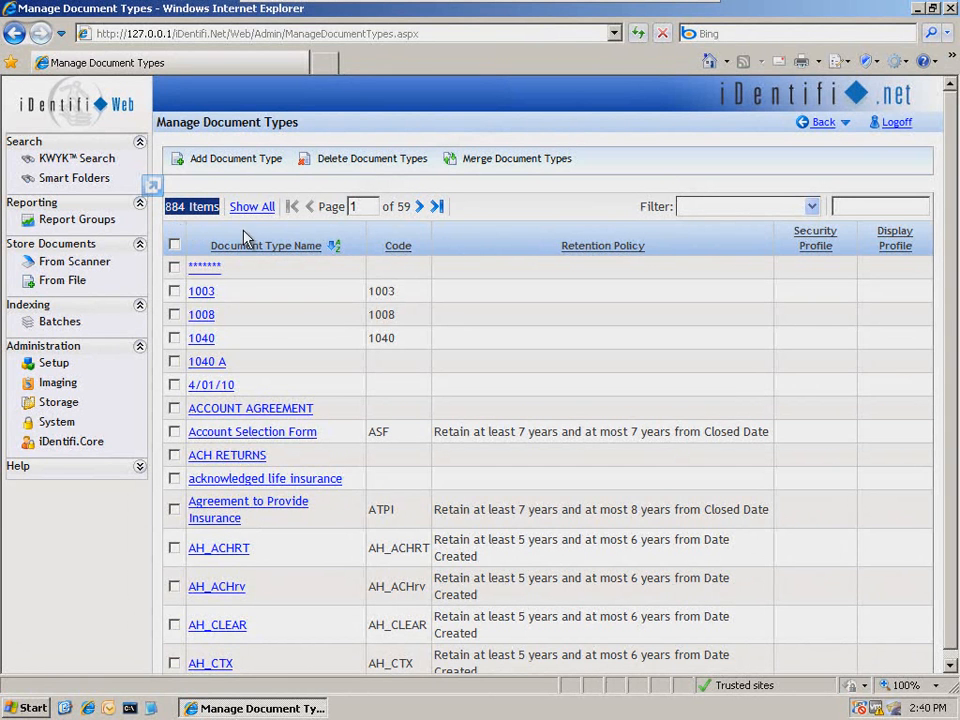
{"action": "left_click", "coordinate": [814, 208]}
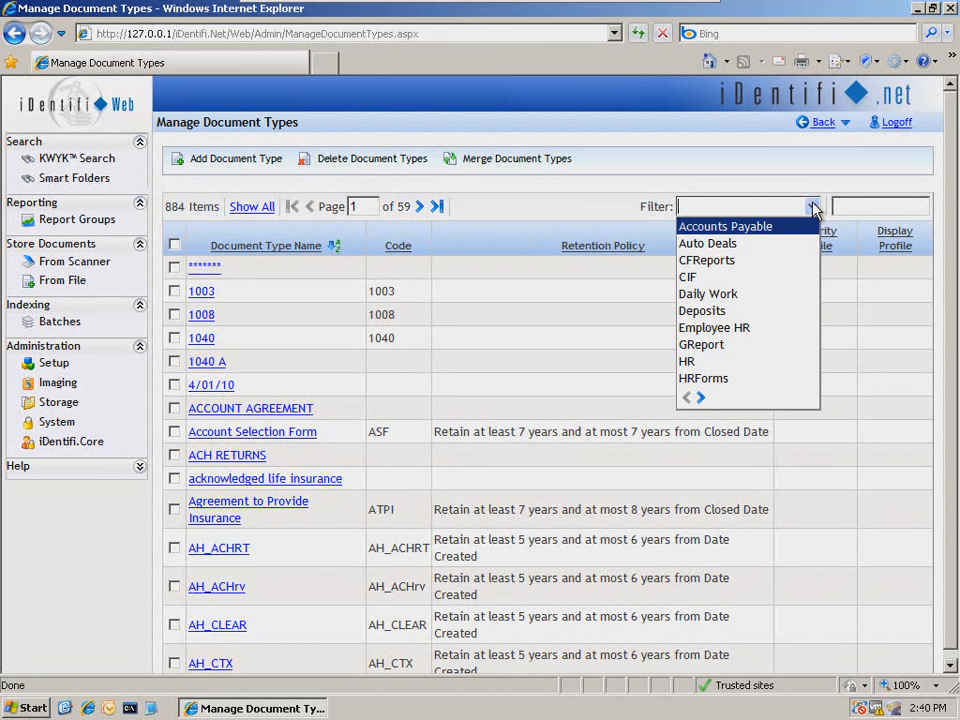
{"action": "left_click", "coordinate": [688, 277]}
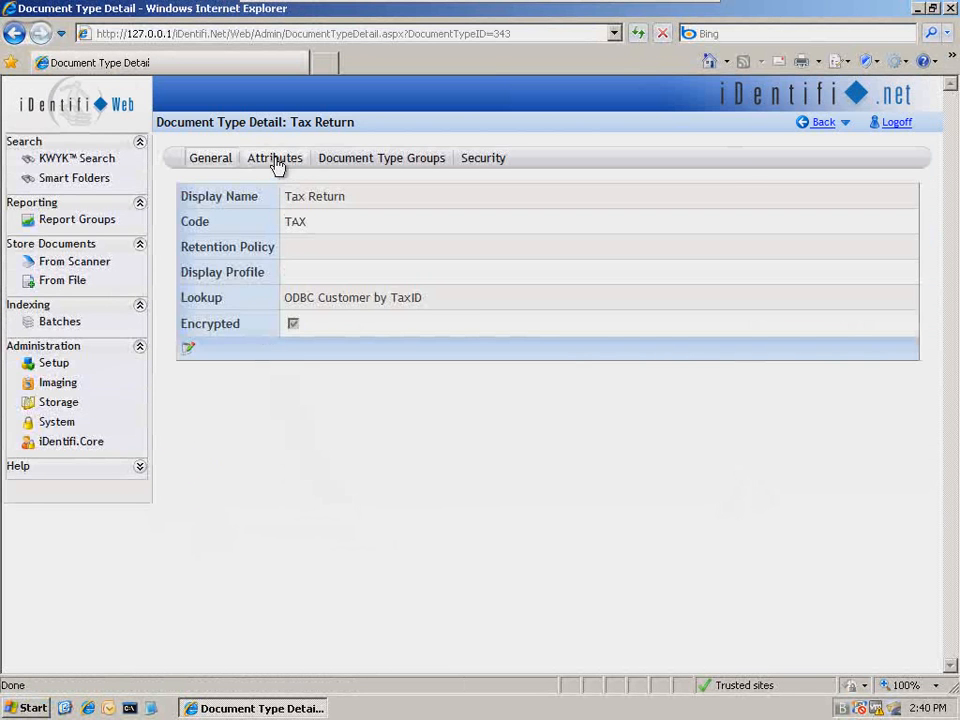
{"action": "left_click", "coordinate": [276, 162]}
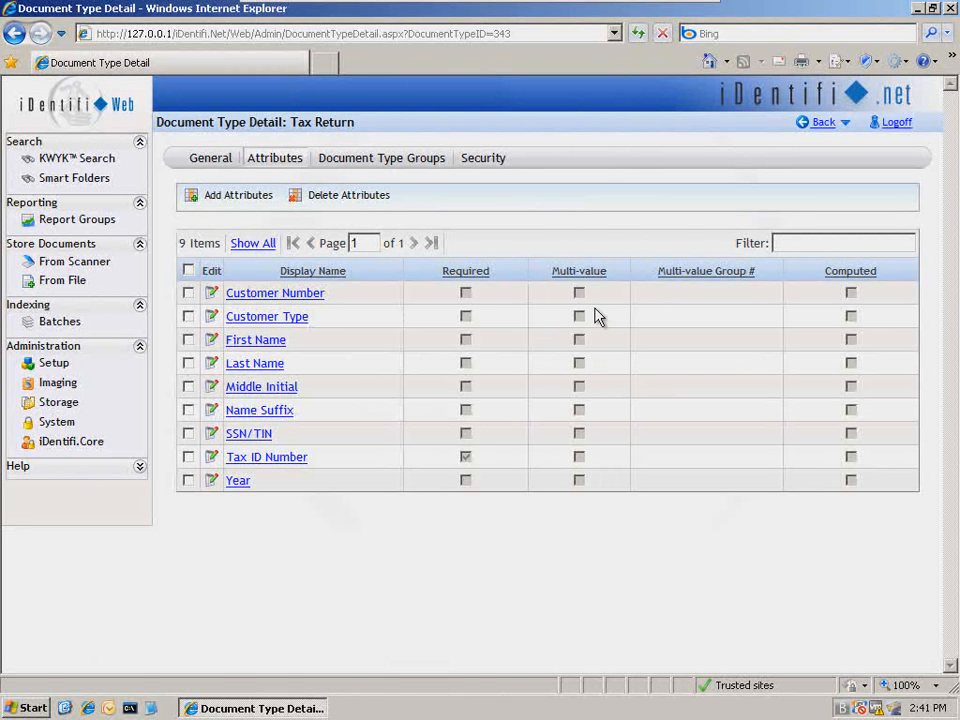
{"action": "left_click_drag", "start_coordinate": [284, 122], "coordinate": [363, 119]}
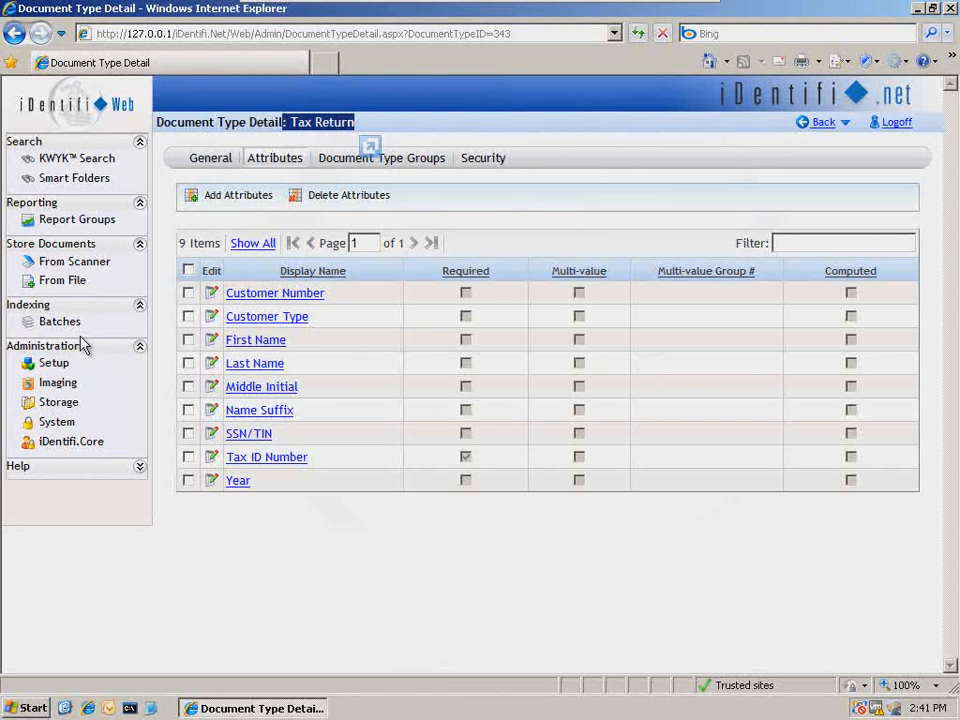
- Create a document type named email with code em, lookup ODBC Customer by TaxID, and encryption enabled
{"action": "left_click", "coordinate": [56, 367]}
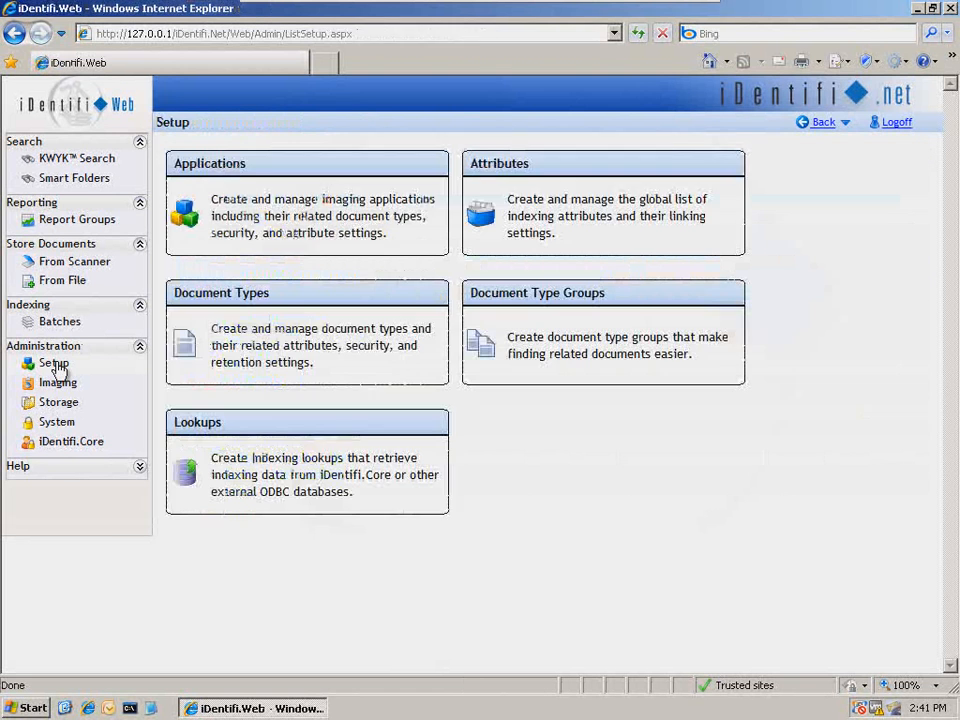
{"action": "left_click", "coordinate": [305, 344]}
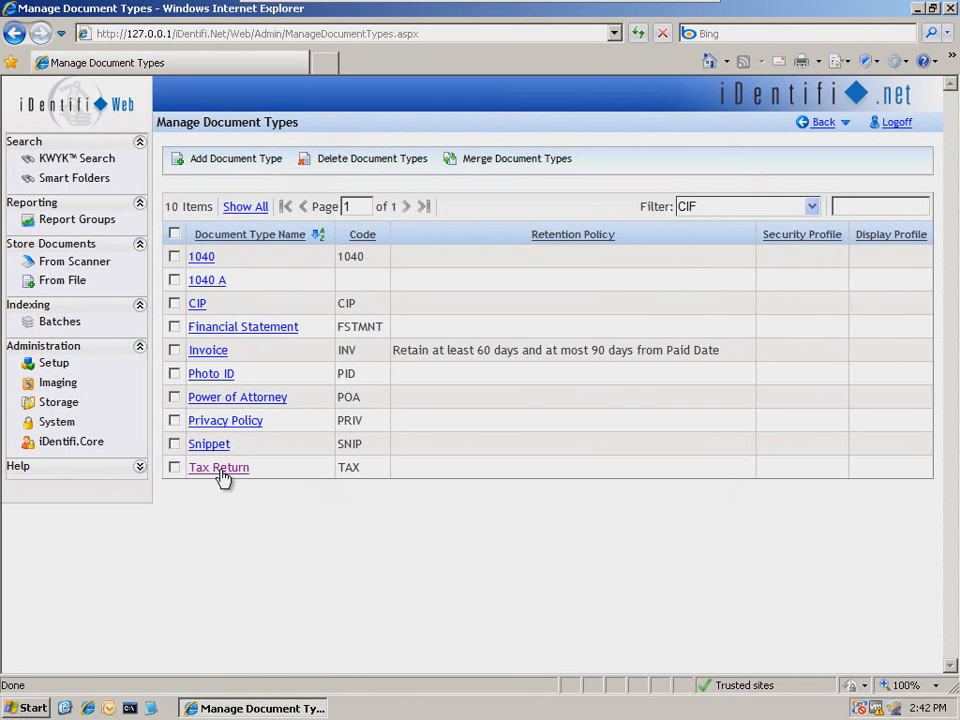
{"action": "left_click", "coordinate": [245, 162]}
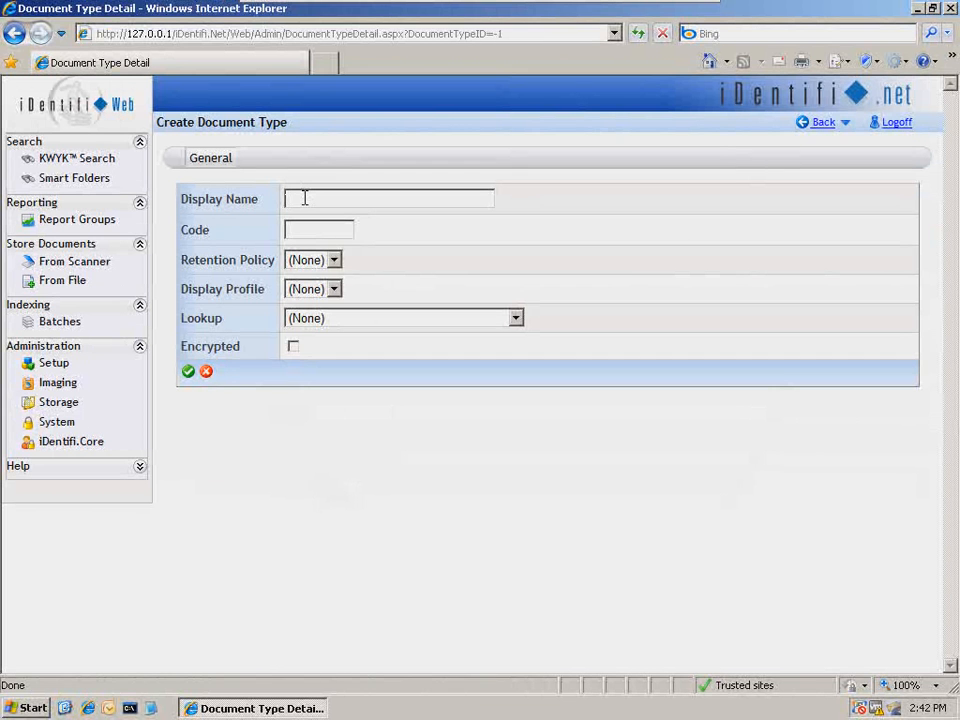
{"action": "type", "text": "email"}
{"action": "left_click", "coordinate": [308, 228]}
{"action": "type", "text": "em"}
{"action": "left_click", "coordinate": [516, 319]}
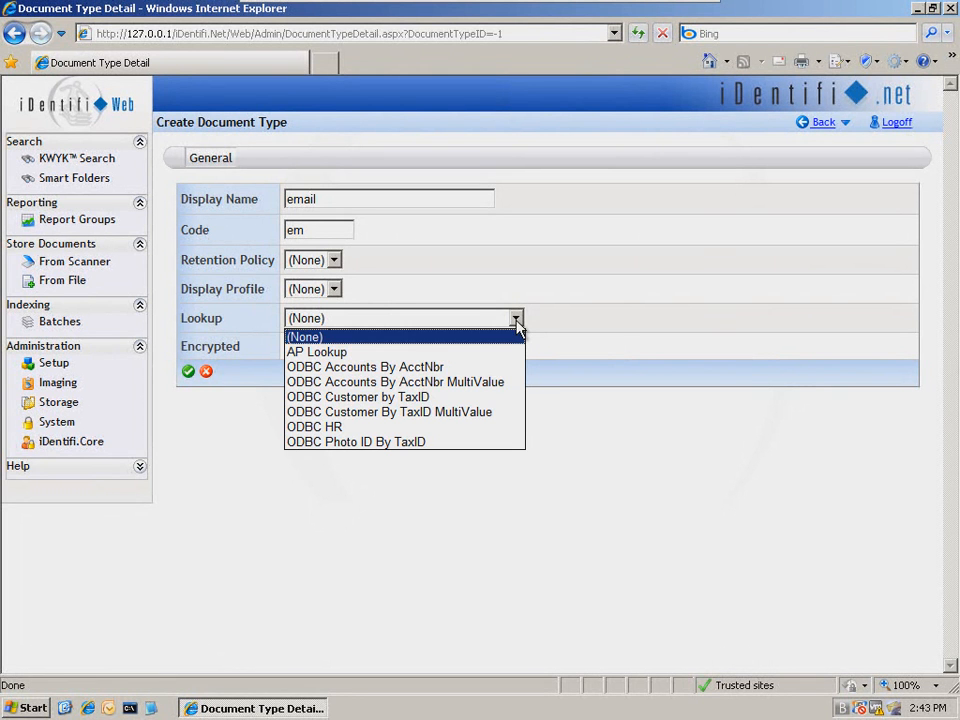
{"action": "left_click", "coordinate": [371, 397]}
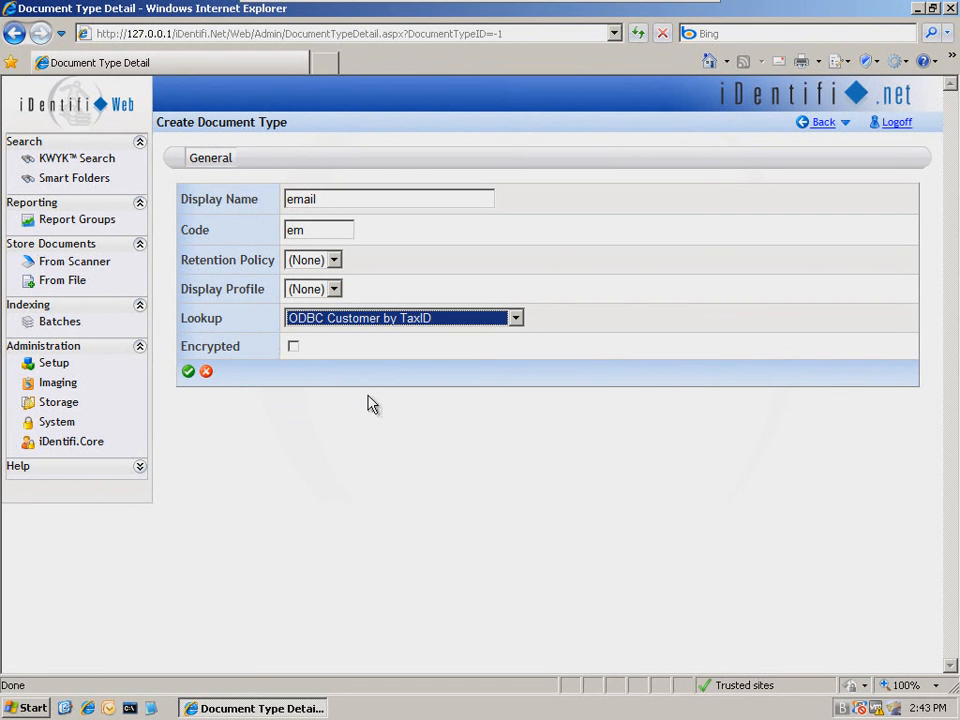
{"action": "left_click", "coordinate": [293, 347]}
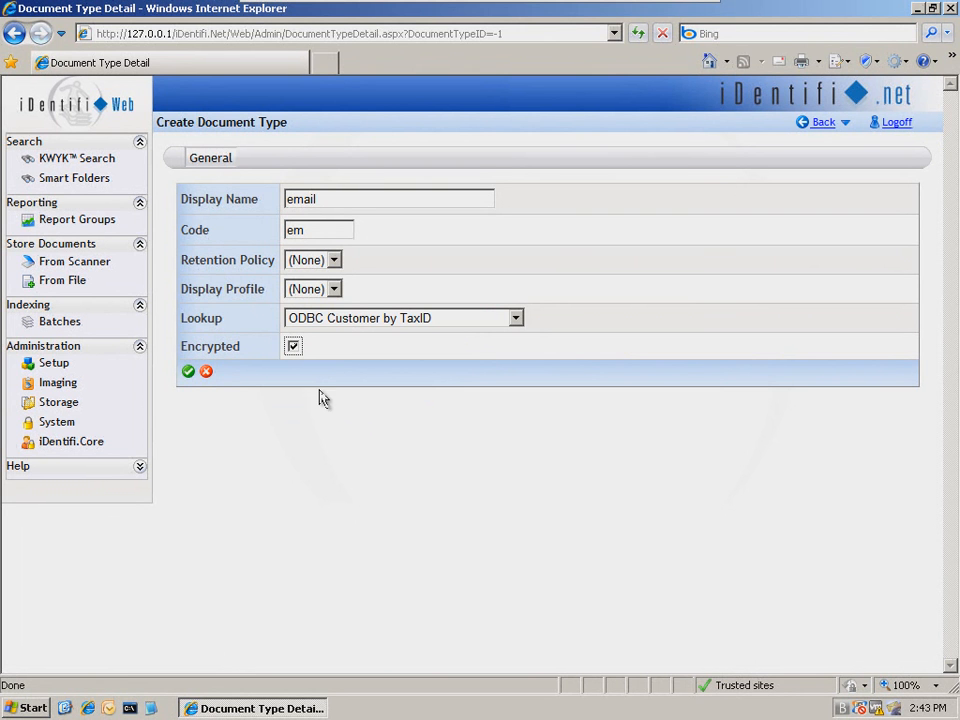
{"action": "left_click", "coordinate": [189, 373]}
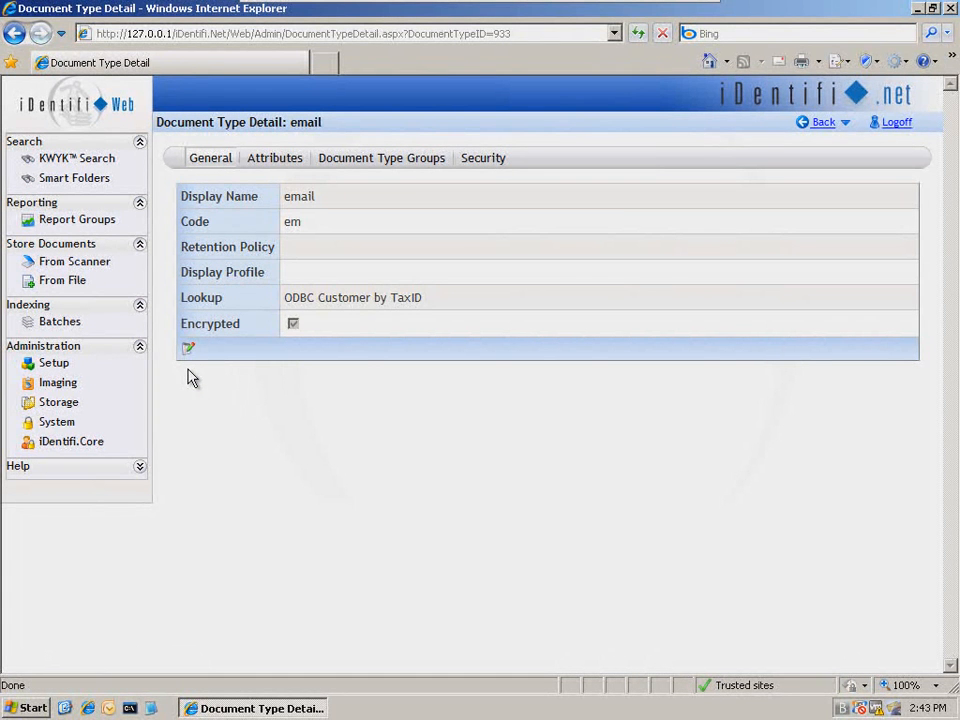
- Add the Customer Number, Customer Type, Date and Tax ID Number attributes to the email document type
{"action": "double_click", "coordinate": [291, 121]}
{"action": "left_click_drag", "start_coordinate": [308, 122], "coordinate": [322, 128]}
{"action": "left_click", "coordinate": [271, 160]}
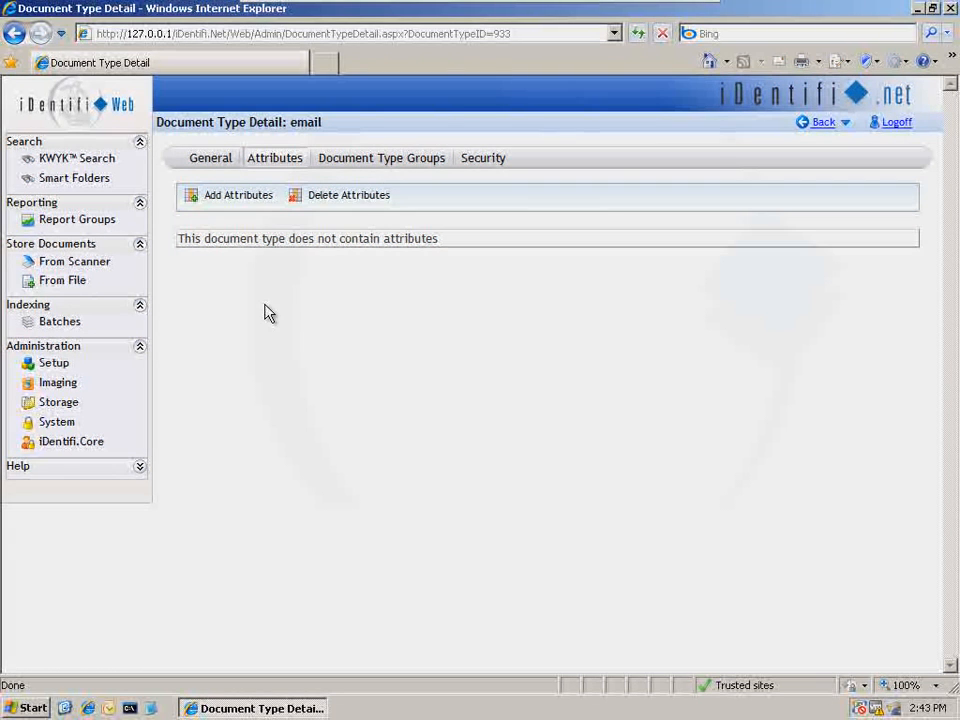
{"action": "left_click", "coordinate": [230, 206]}
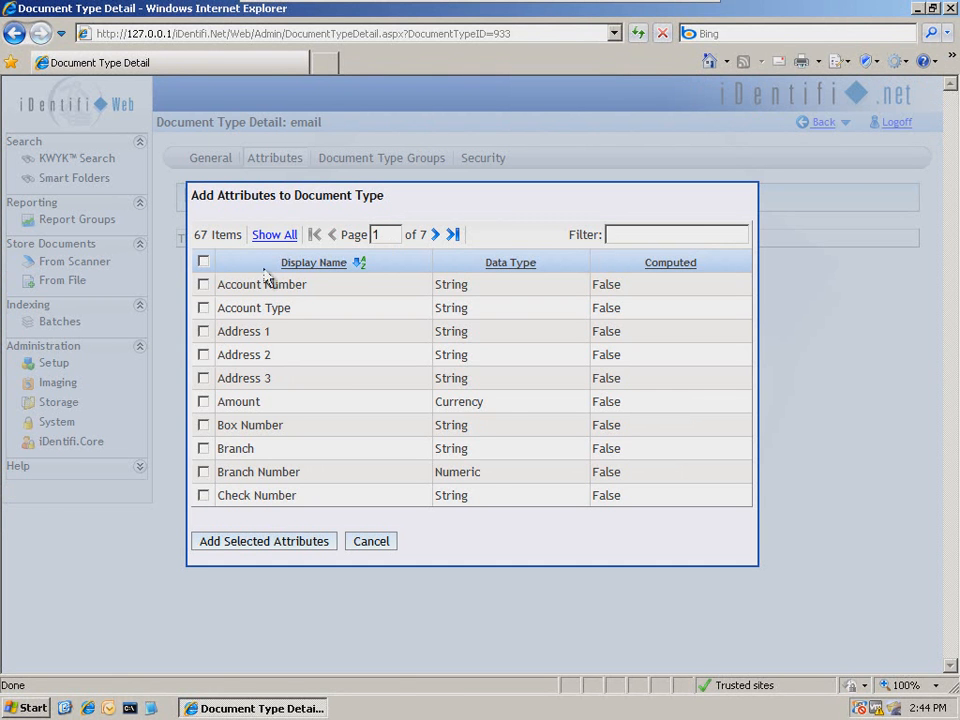
{"action": "left_click", "coordinate": [274, 236]}
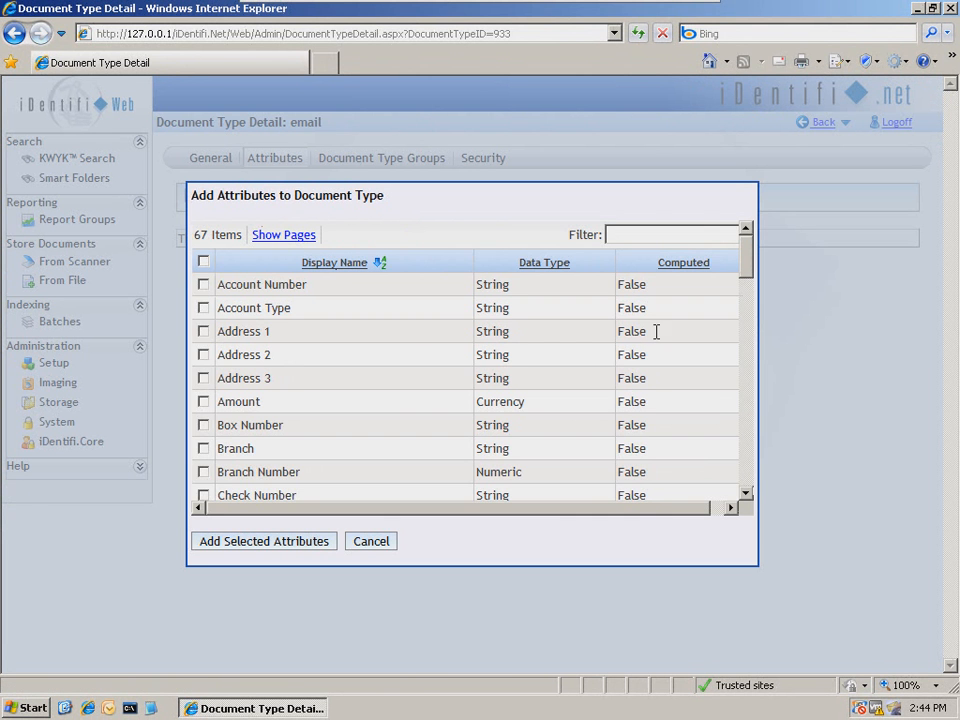
{"action": "left_click_drag", "start_coordinate": [744, 274], "coordinate": [745, 308]}
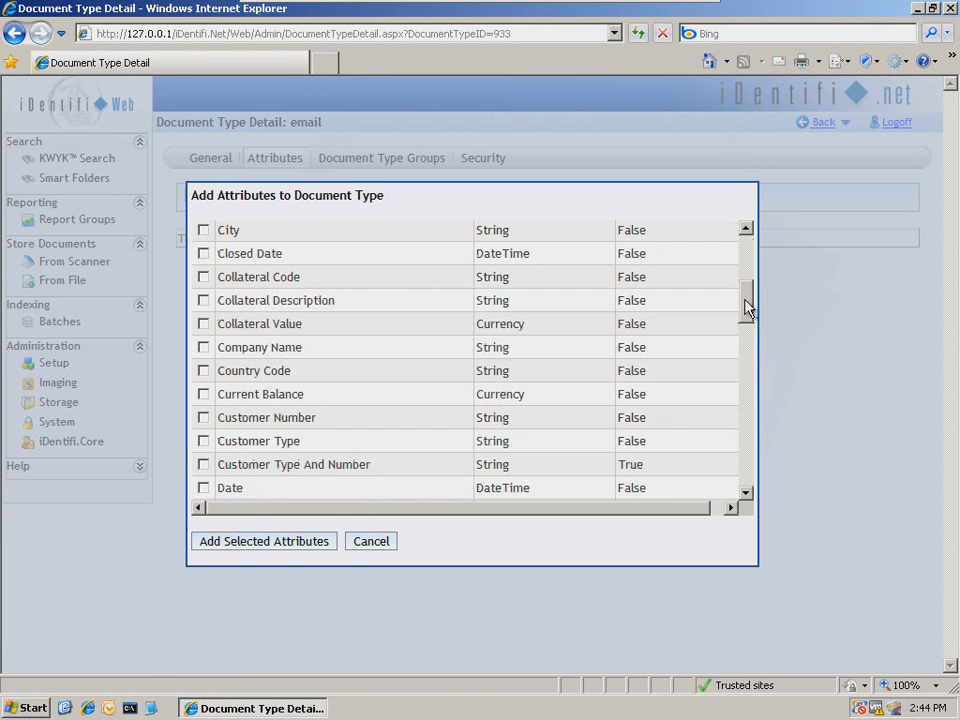
{"action": "left_click", "coordinate": [203, 417]}
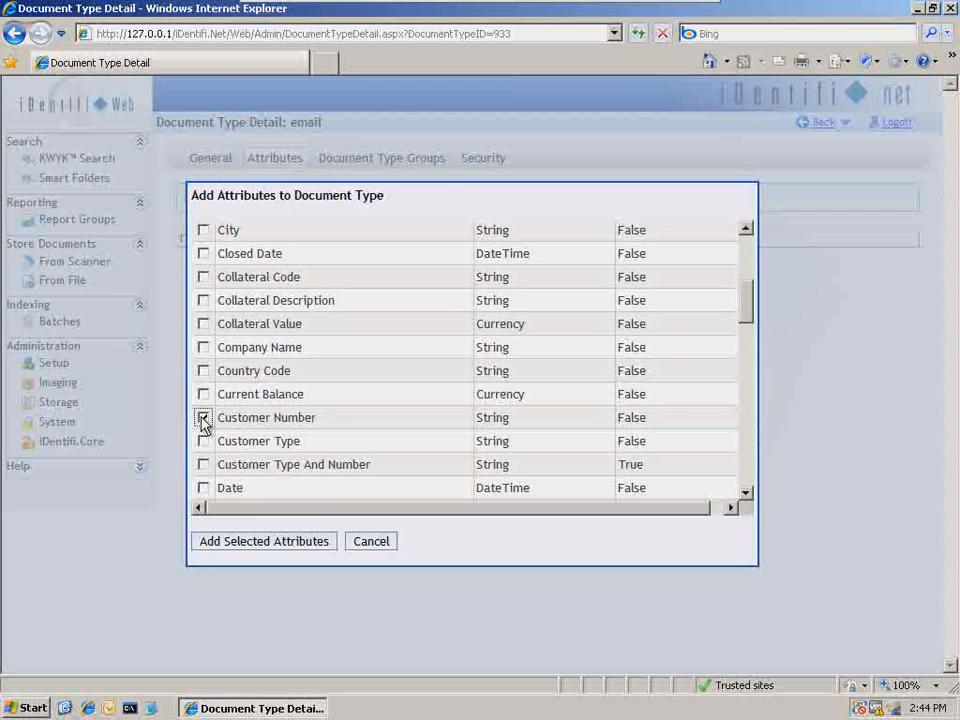
{"action": "left_click", "coordinate": [203, 441]}
{"action": "left_click", "coordinate": [203, 488]}
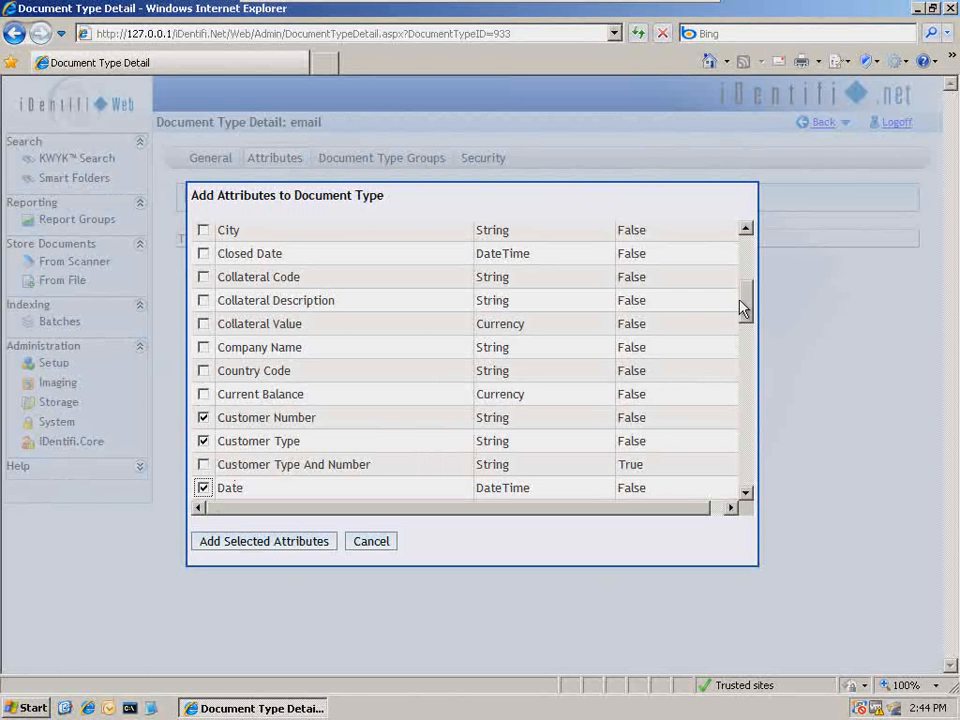
{"action": "left_click_drag", "start_coordinate": [744, 311], "coordinate": [757, 465]}
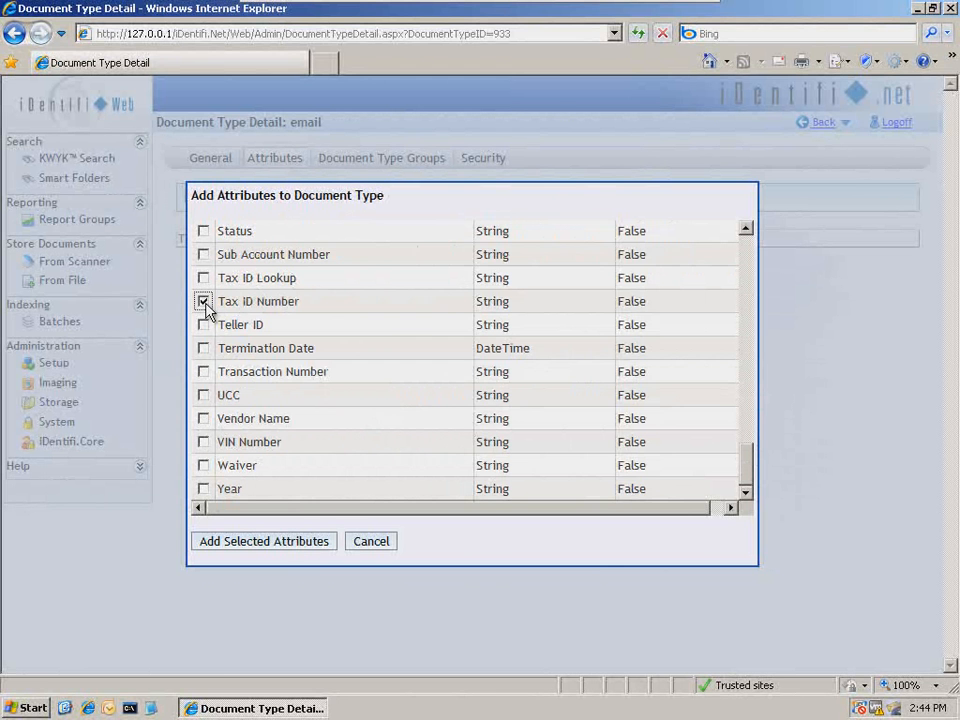
{"action": "left_click", "coordinate": [292, 549]}
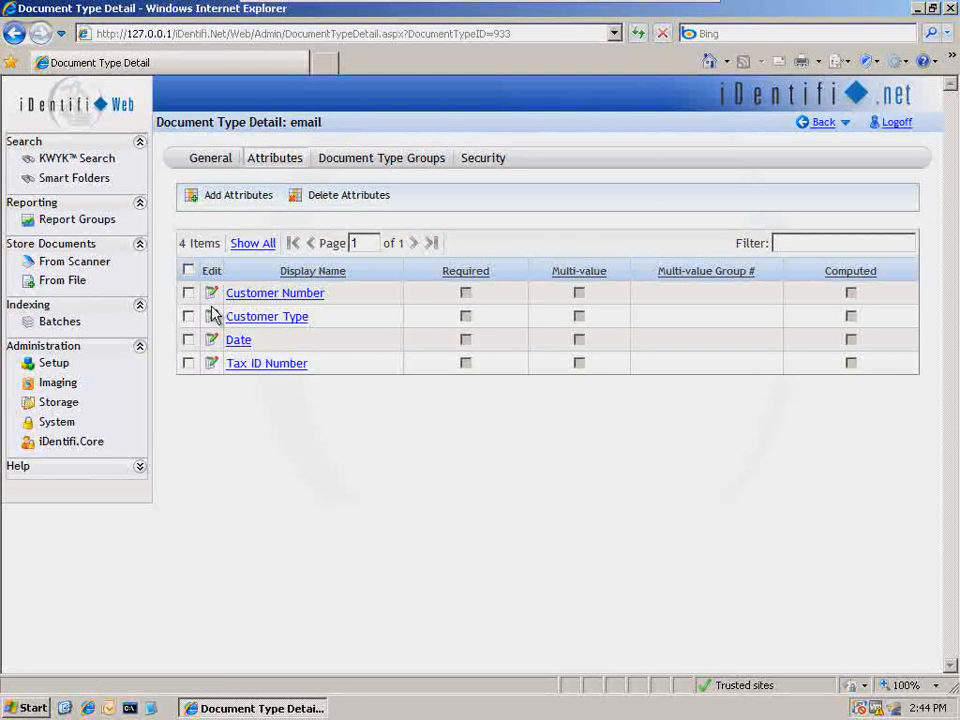
- Make the Tax ID Number attribute required on the email document type and return to Setup
{"action": "left_click", "coordinate": [213, 366]}
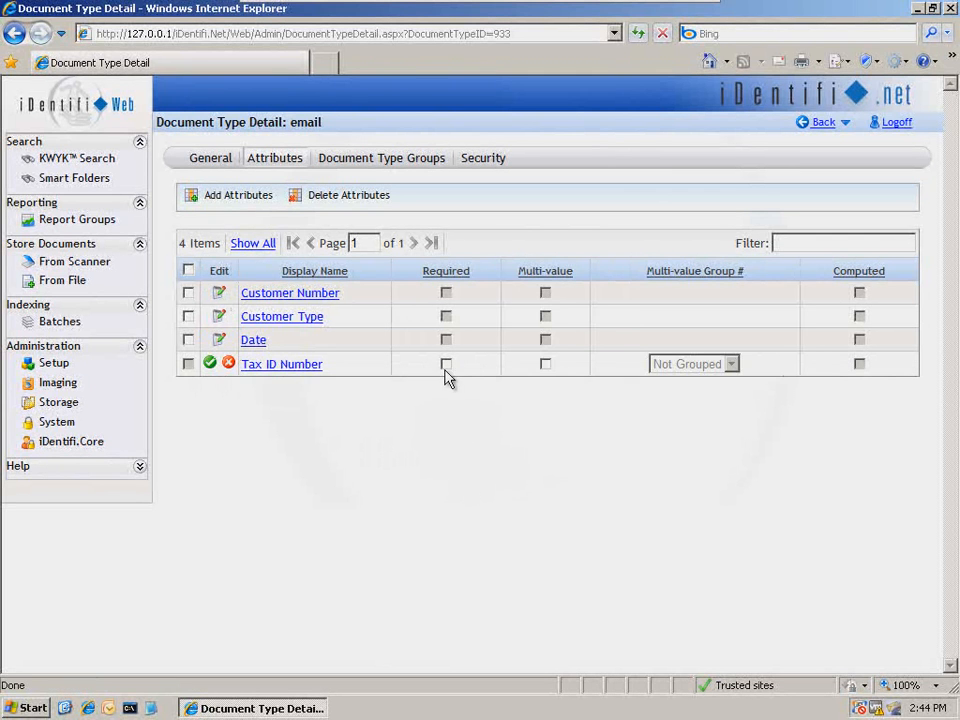
{"action": "left_click", "coordinate": [446, 365]}
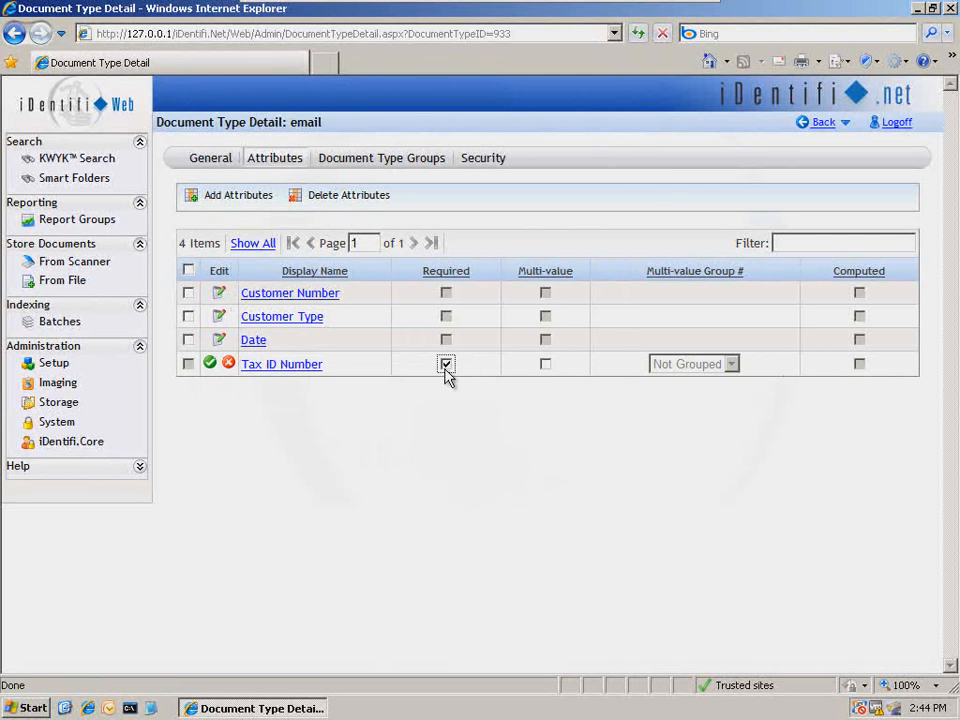
{"action": "left_click", "coordinate": [210, 364]}
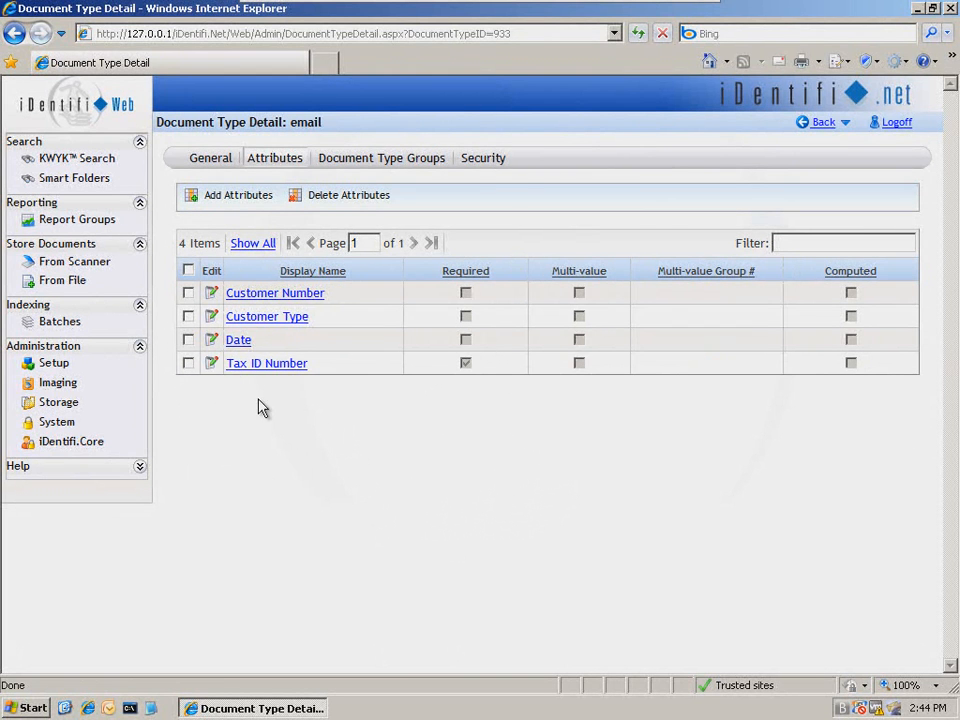
{"action": "left_click_drag", "start_coordinate": [286, 123], "coordinate": [326, 124]}
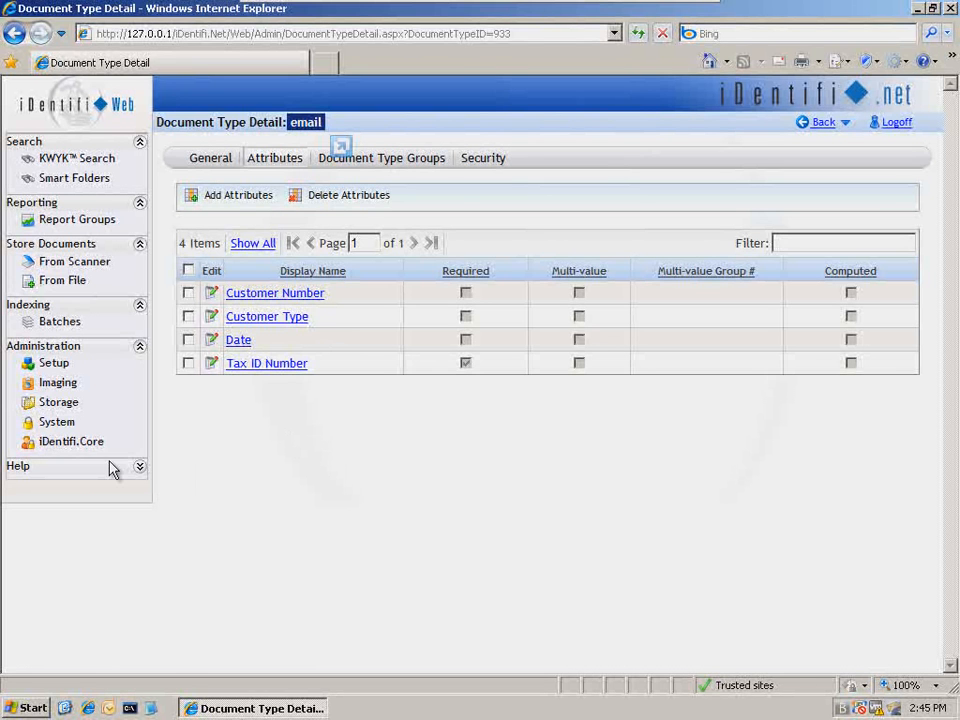
{"action": "left_click", "coordinate": [55, 366]}
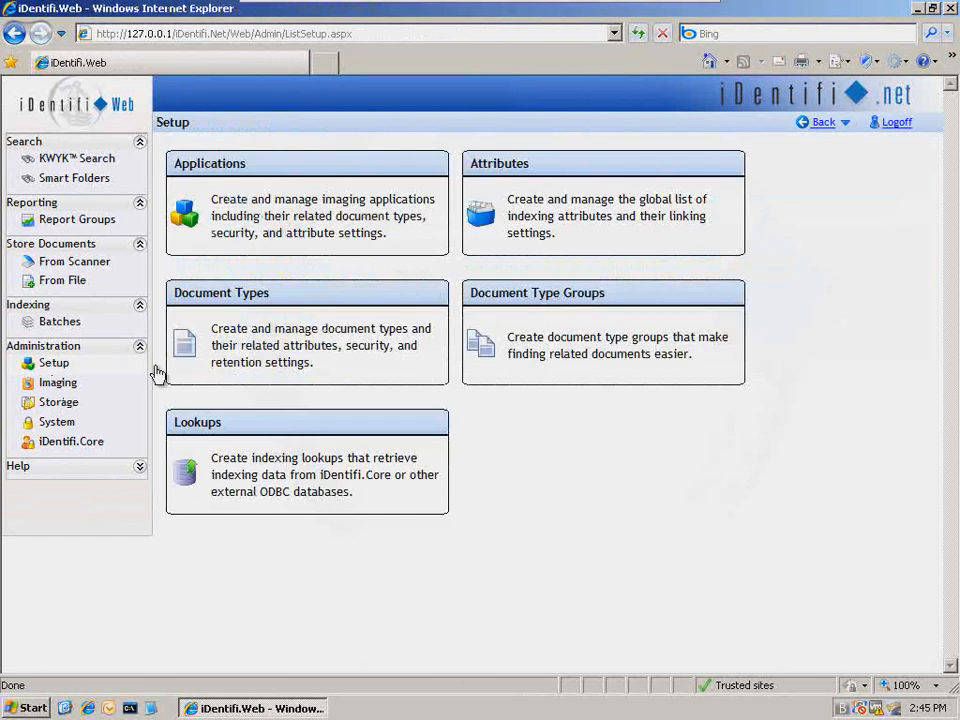
- Add the email document type to the CIF application's document types
{"action": "left_click", "coordinate": [316, 215]}
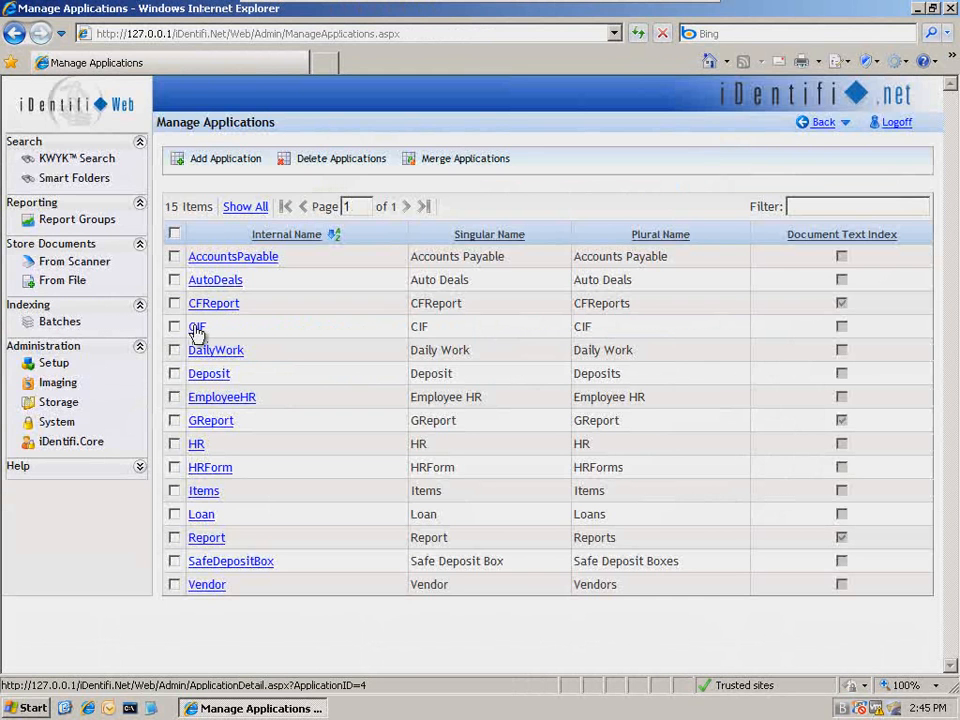
{"action": "left_click", "coordinate": [197, 328]}
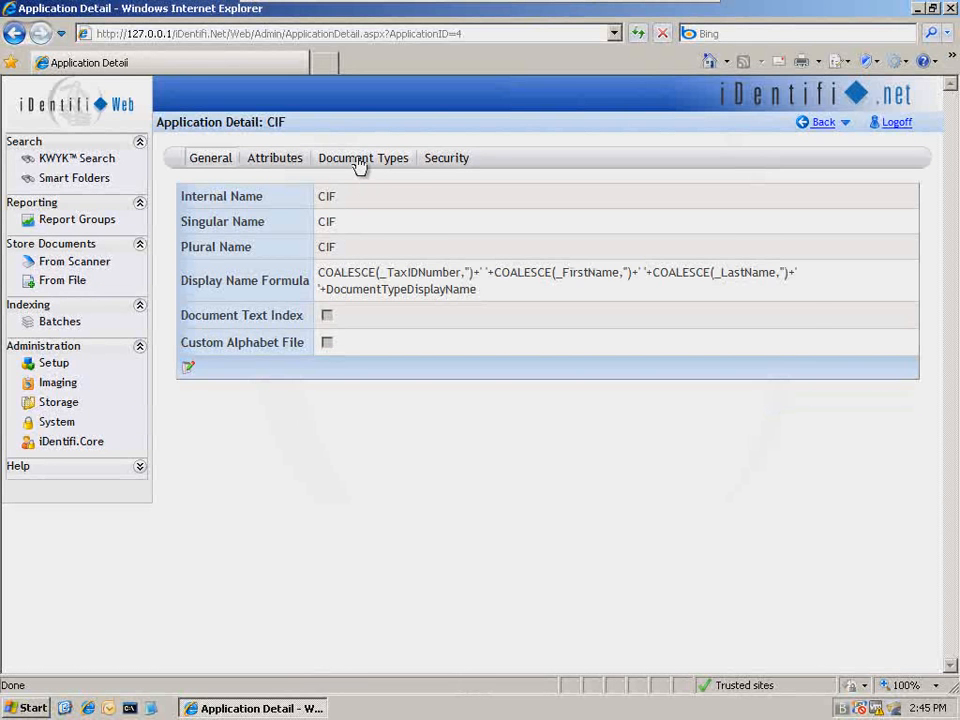
{"action": "left_click", "coordinate": [360, 163]}
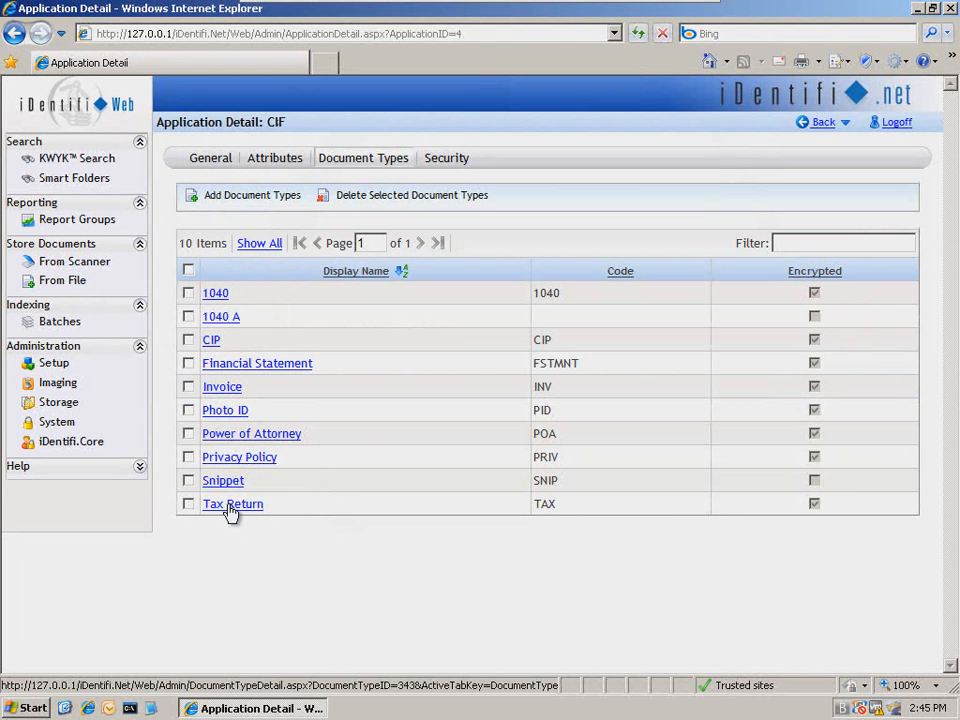
{"action": "left_click", "coordinate": [241, 205]}
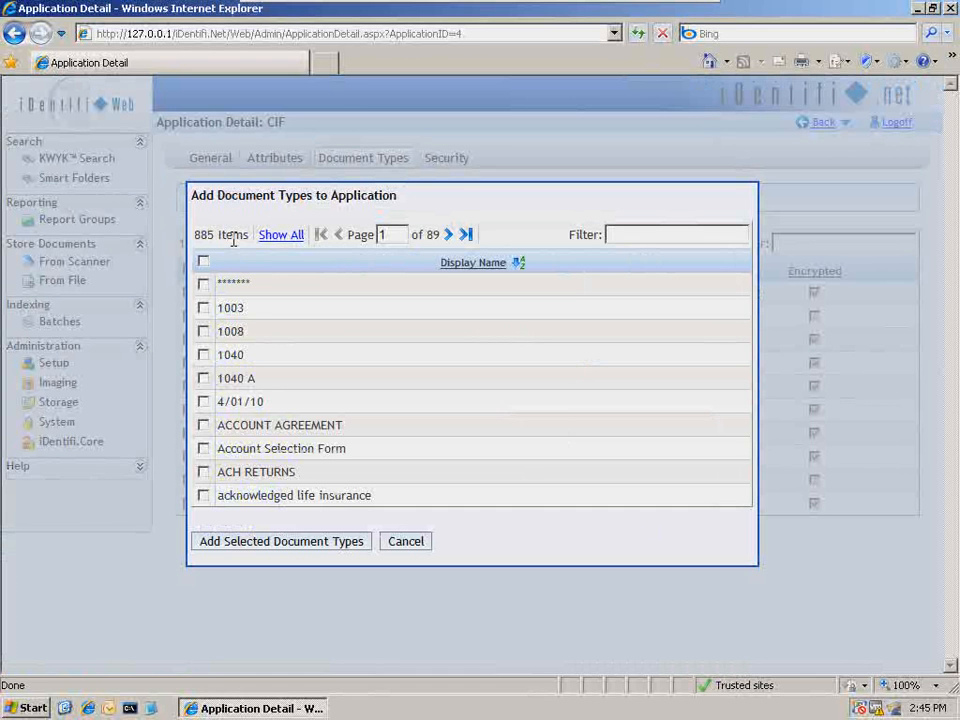
{"action": "left_click", "coordinate": [631, 236]}
{"action": "type", "text": "email"}
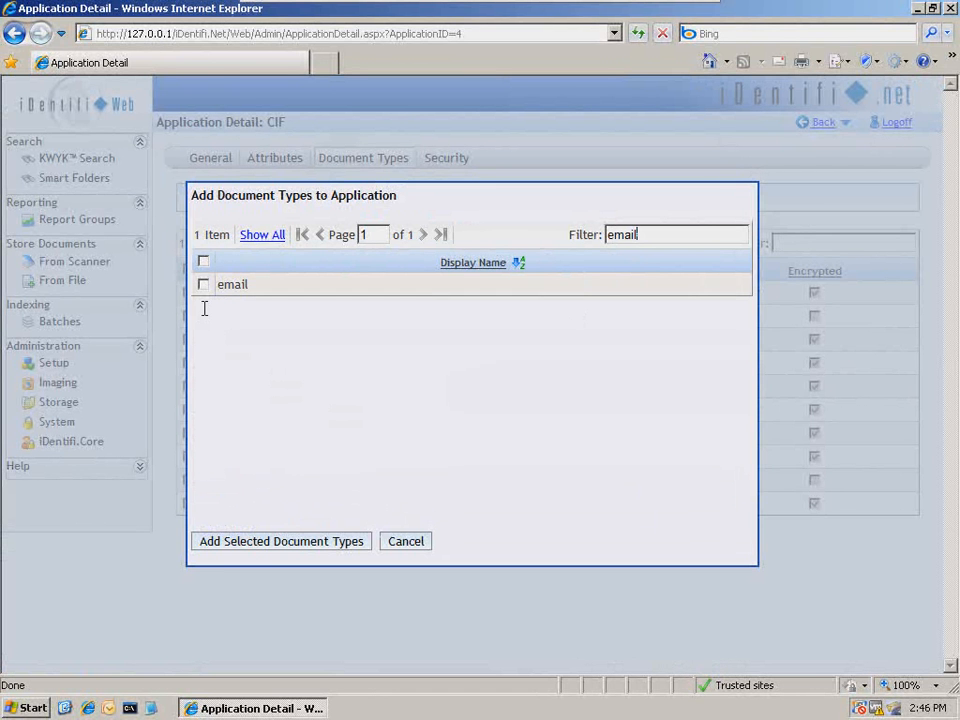
{"action": "left_click", "coordinate": [203, 285]}
{"action": "left_click", "coordinate": [283, 542]}
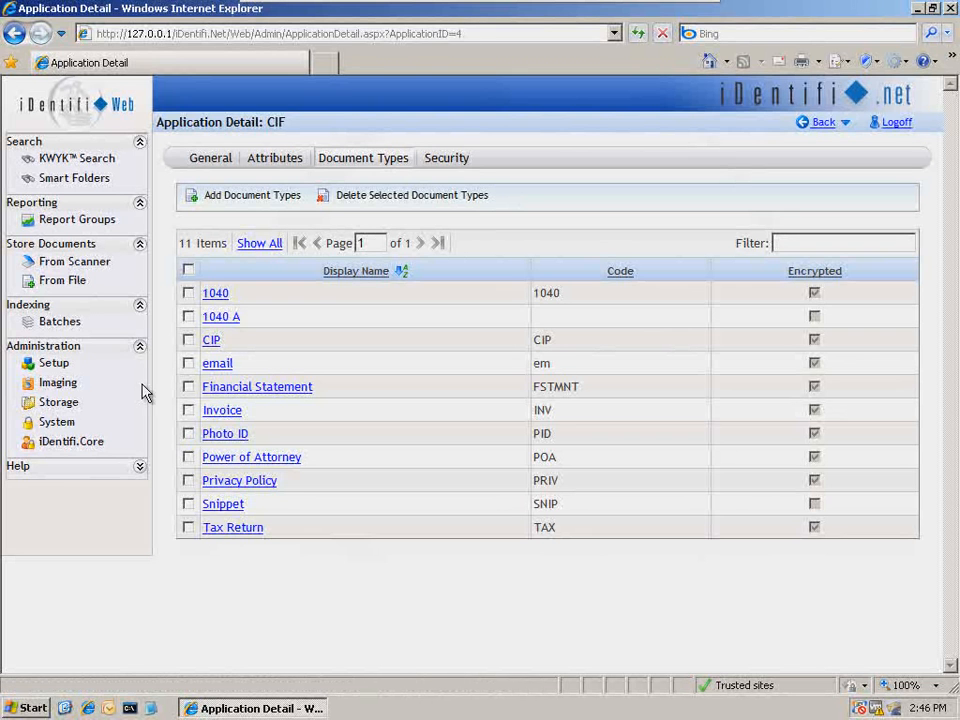
- Upload the file Correspondence doc.docx to the CIF application
{"action": "left_click", "coordinate": [57, 285]}
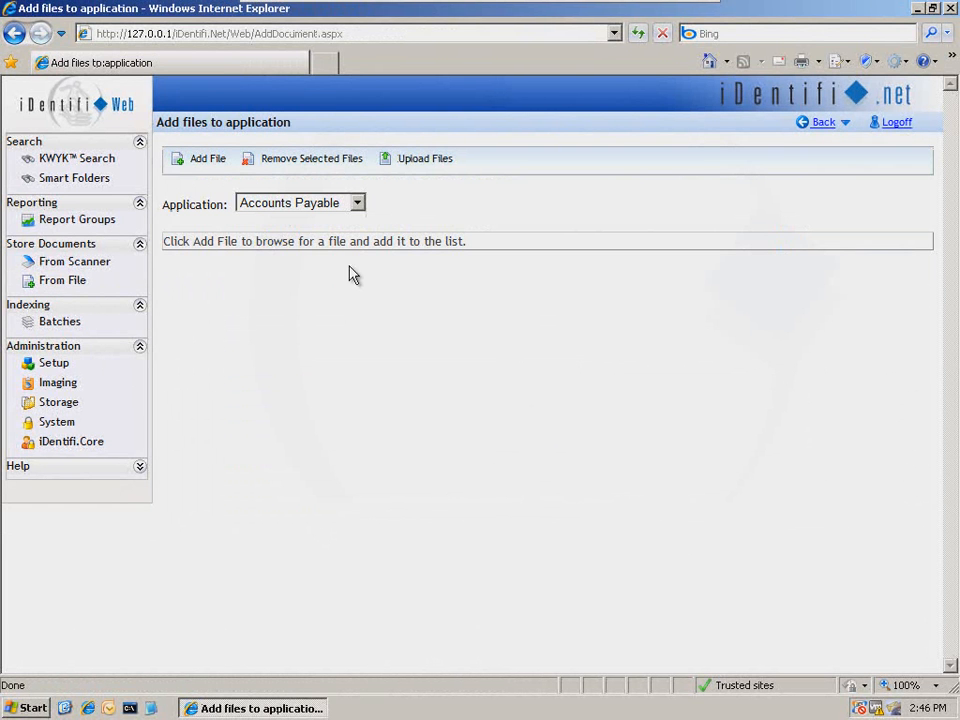
{"action": "left_click", "coordinate": [358, 203]}
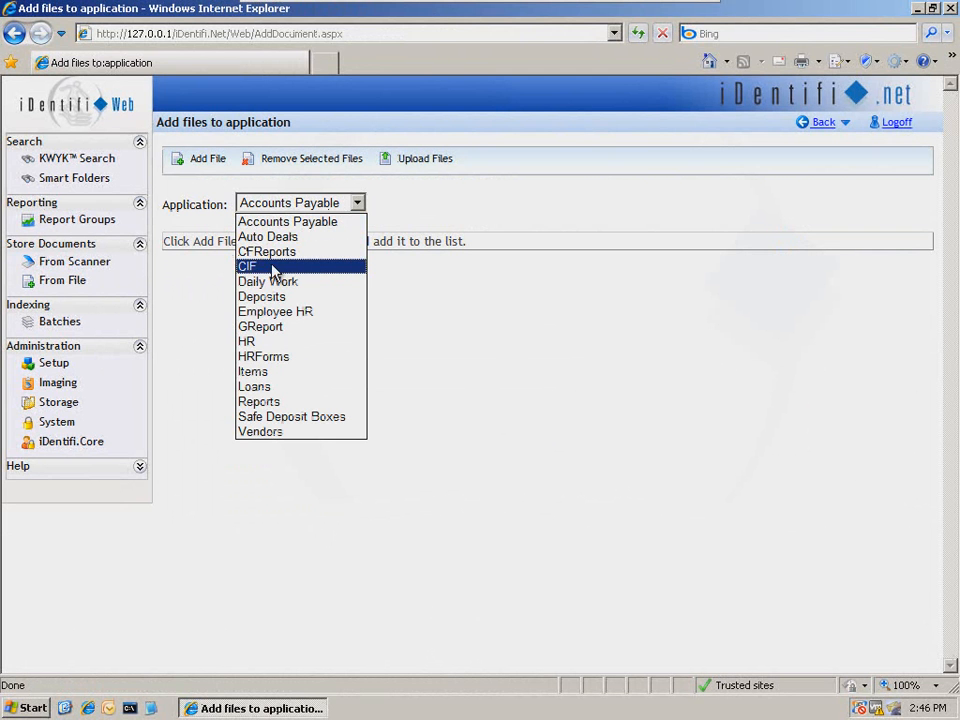
{"action": "left_click", "coordinate": [326, 267]}
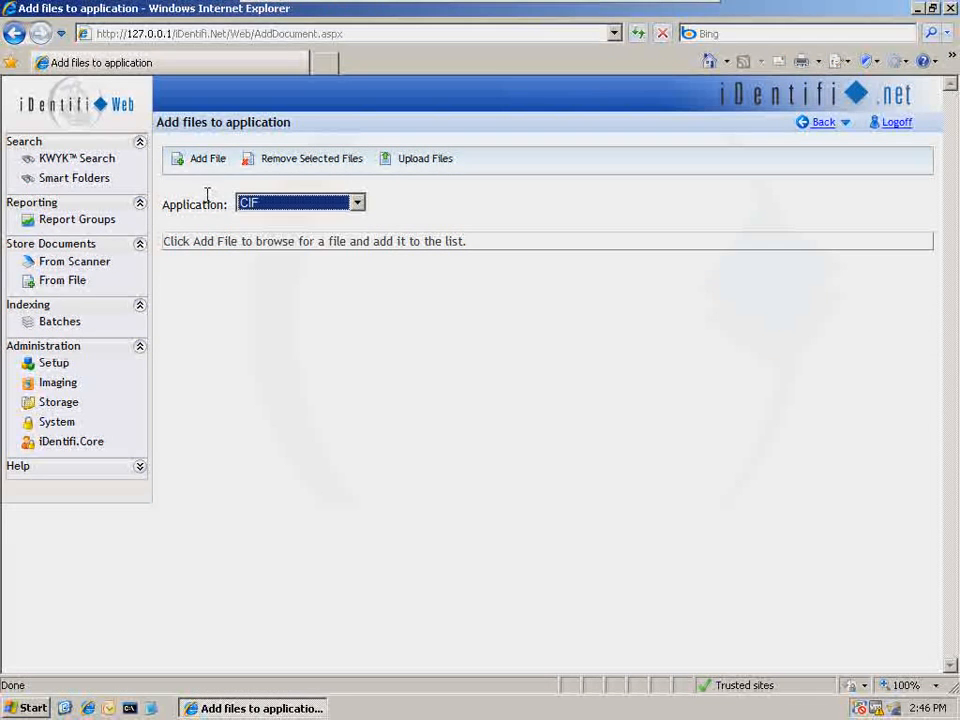
{"action": "left_click", "coordinate": [201, 161]}
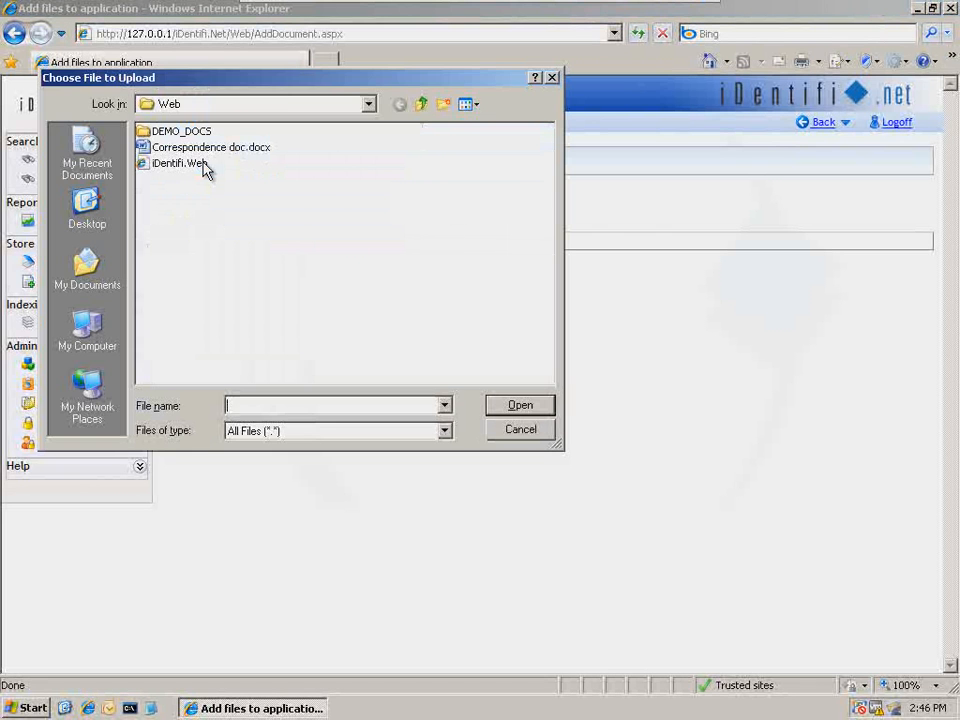
{"action": "left_click", "coordinate": [204, 149]}
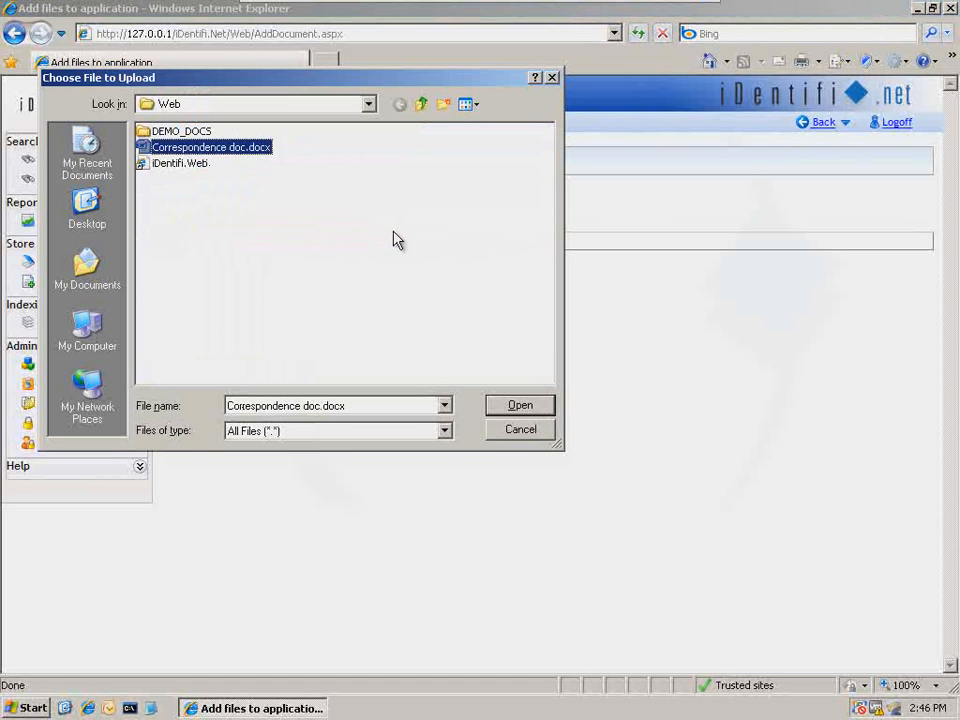
{"action": "left_click", "coordinate": [546, 409]}
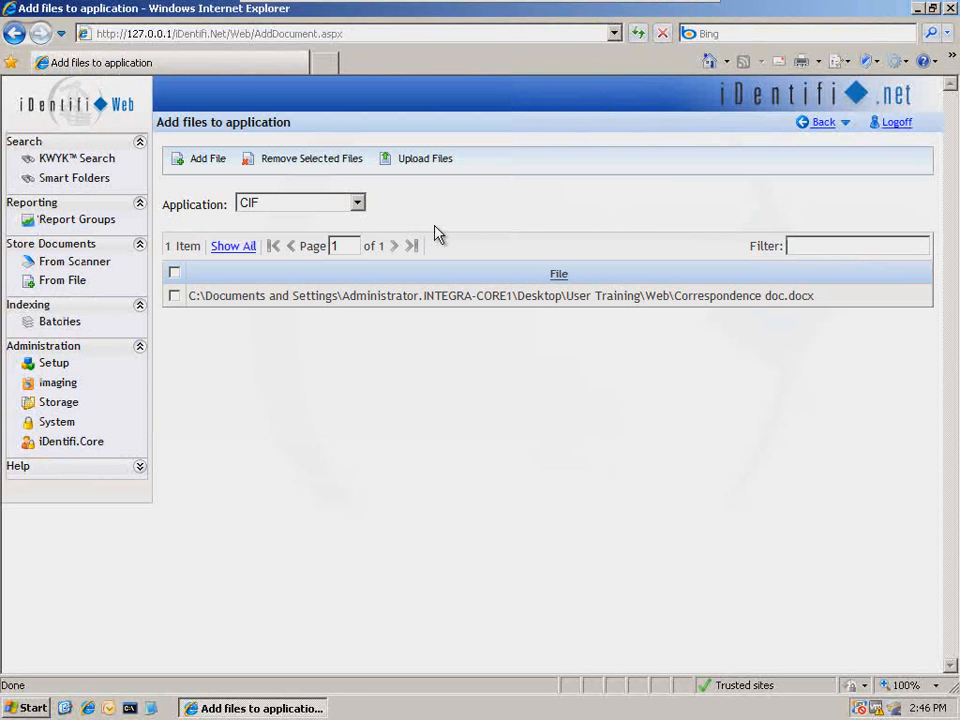
{"action": "left_click", "coordinate": [420, 165]}
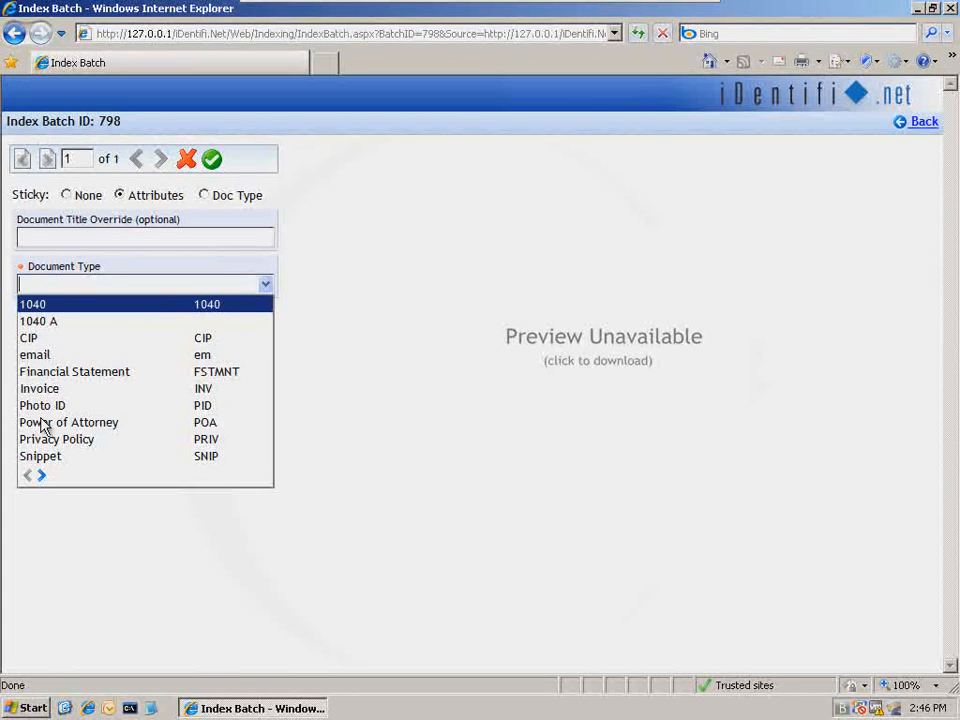
{"action": "left_click", "coordinate": [42, 477]}
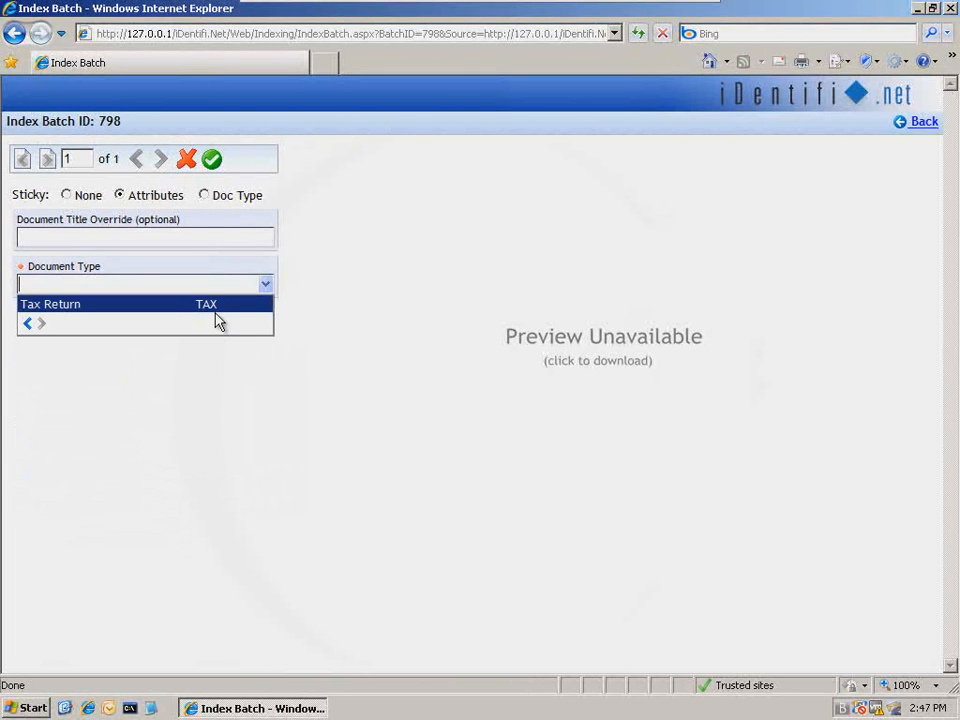
{"action": "left_click", "coordinate": [29, 323]}
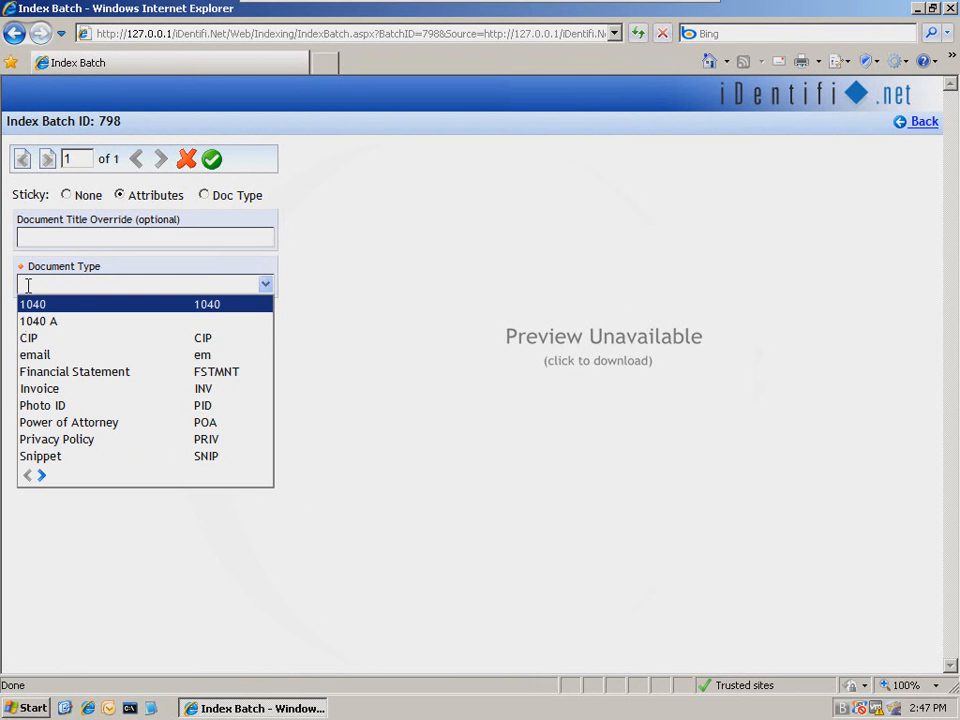
{"action": "type", "text": "tax"}
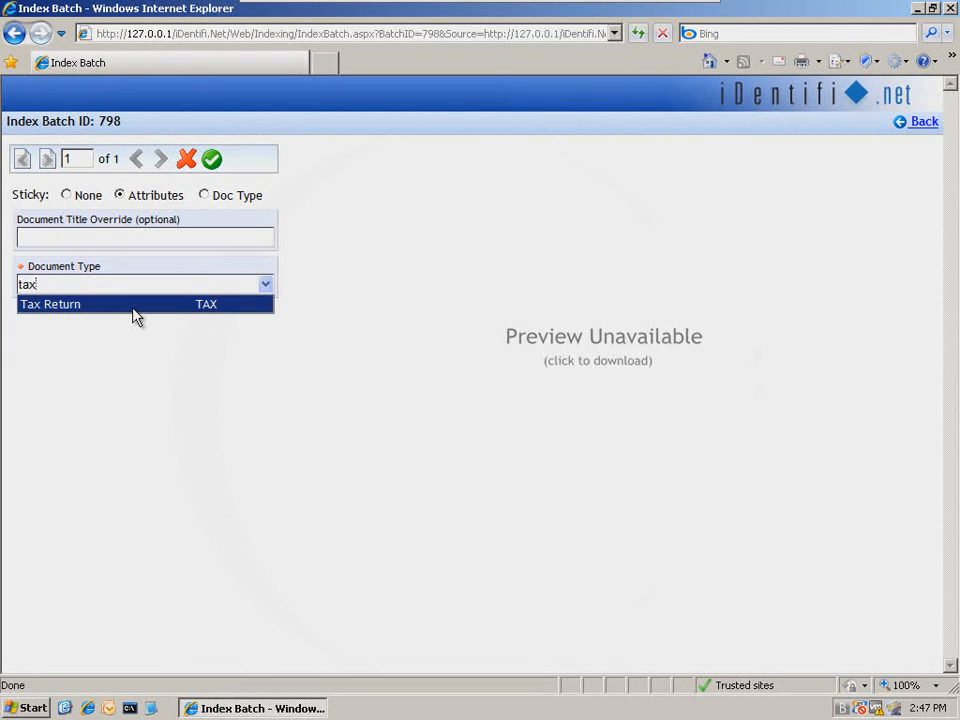
{"action": "key", "text": "BackSpace"}
{"action": "key", "text": "BackSpace"}
{"action": "key", "text": "BackSpace"}
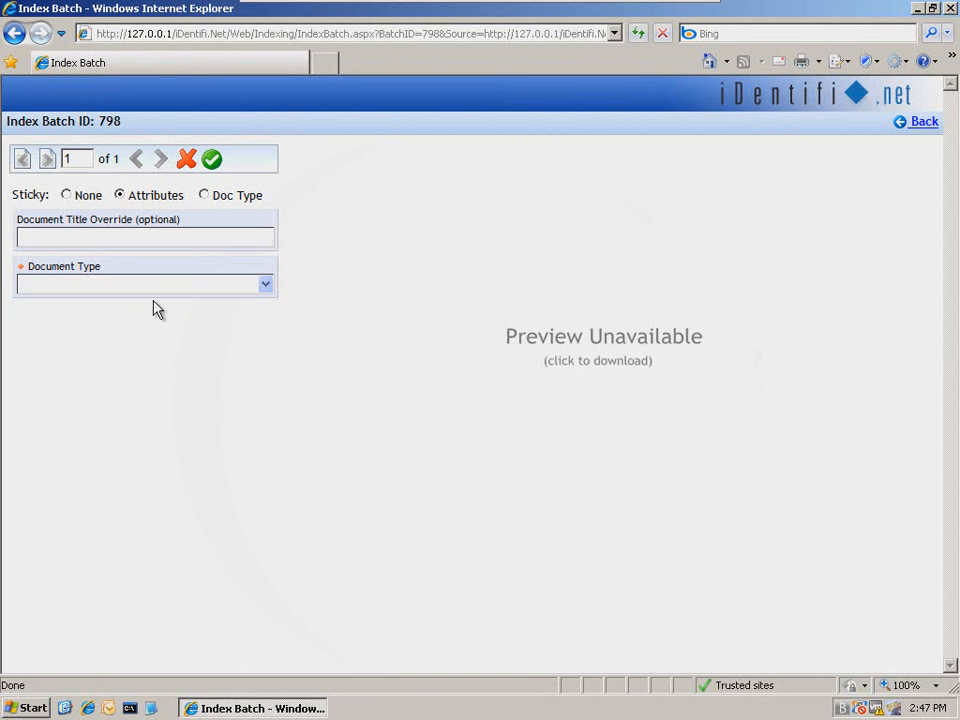
- Set the uploaded document's type to email in the index batch
{"action": "left_click", "coordinate": [266, 286]}
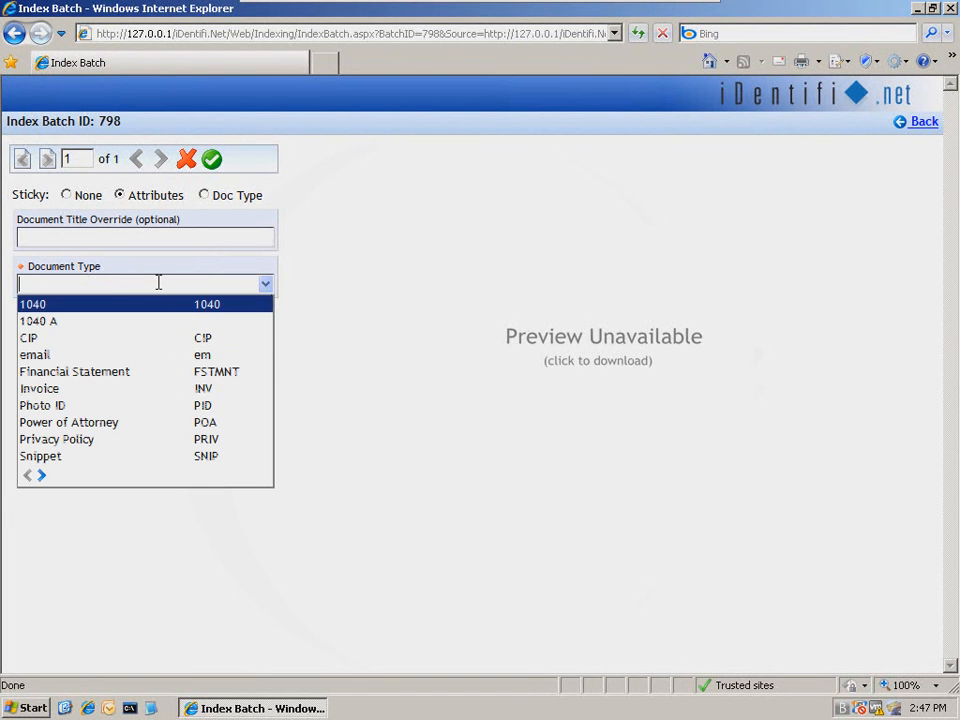
{"action": "type", "text": "email"}
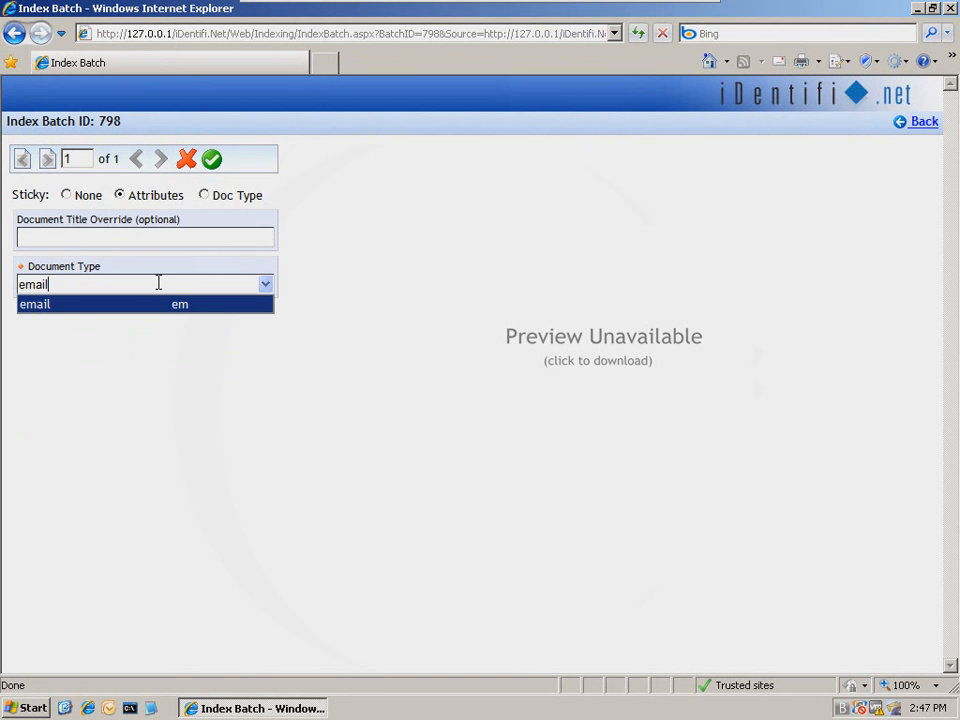
{"action": "left_click", "coordinate": [176, 312]}
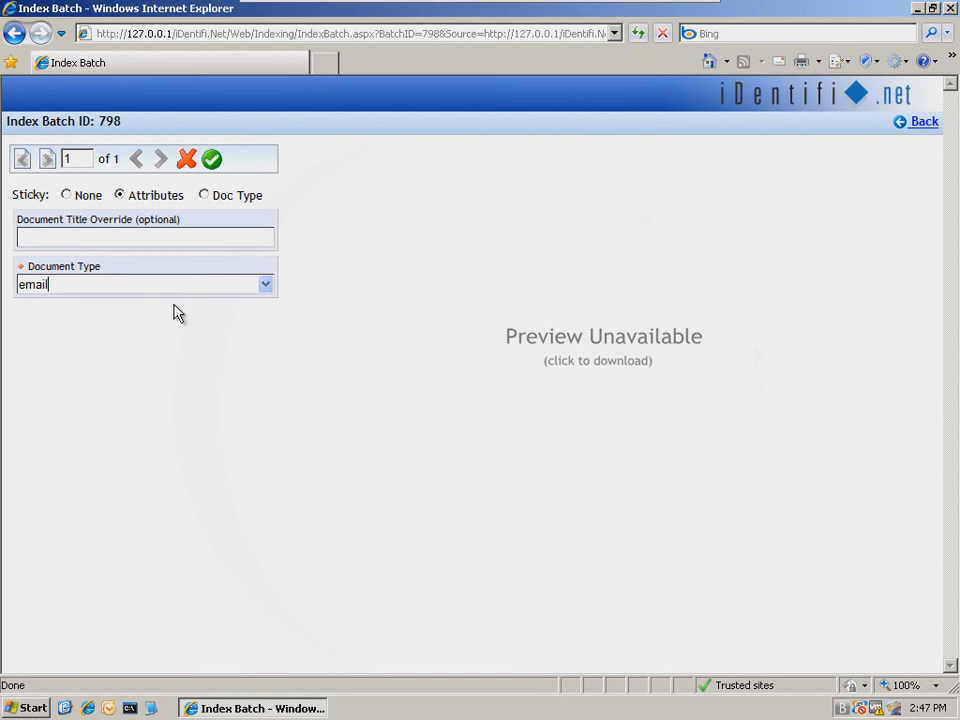